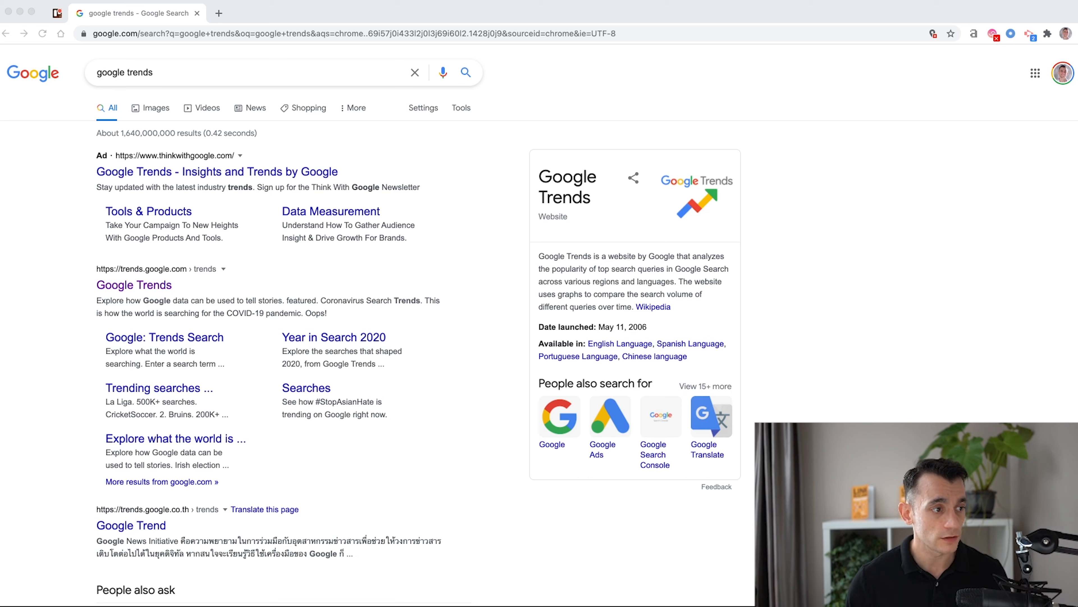
Replace the Google search query with "cryptocurrency" to examine the autocomplete suggestions for the topic
{"action": "double_click", "coordinate": [140, 72]}
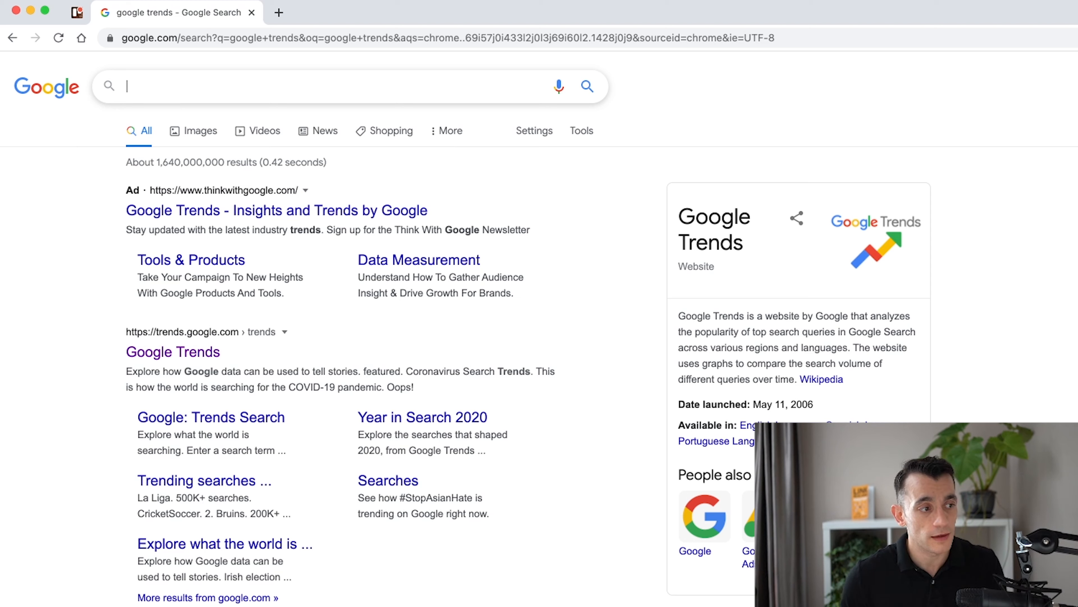
{"action": "type", "text": "crypto"}
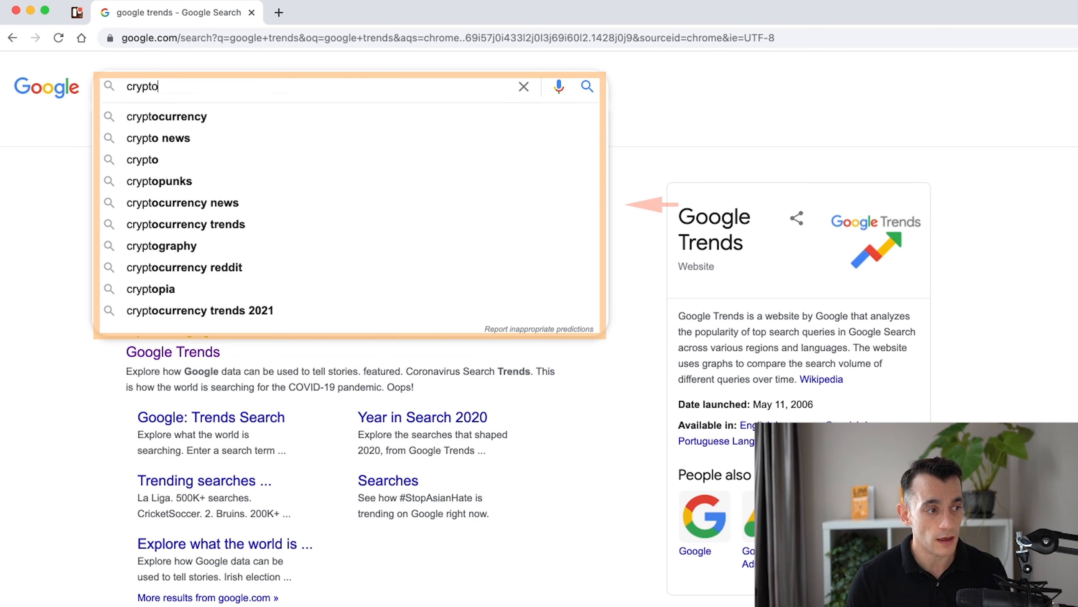
{"action": "type", "text": "currency"}
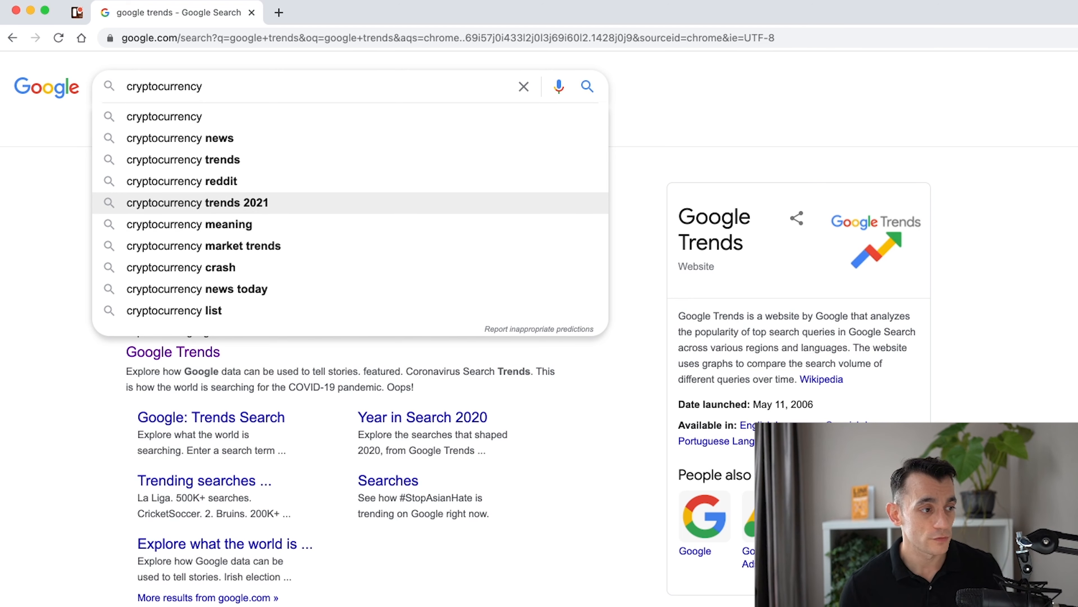
Replace the query with "bitcoin", trying the added letters "p" and "a" in turn to examine the keyword suggestions
{"action": "double_click", "coordinate": [165, 87]}
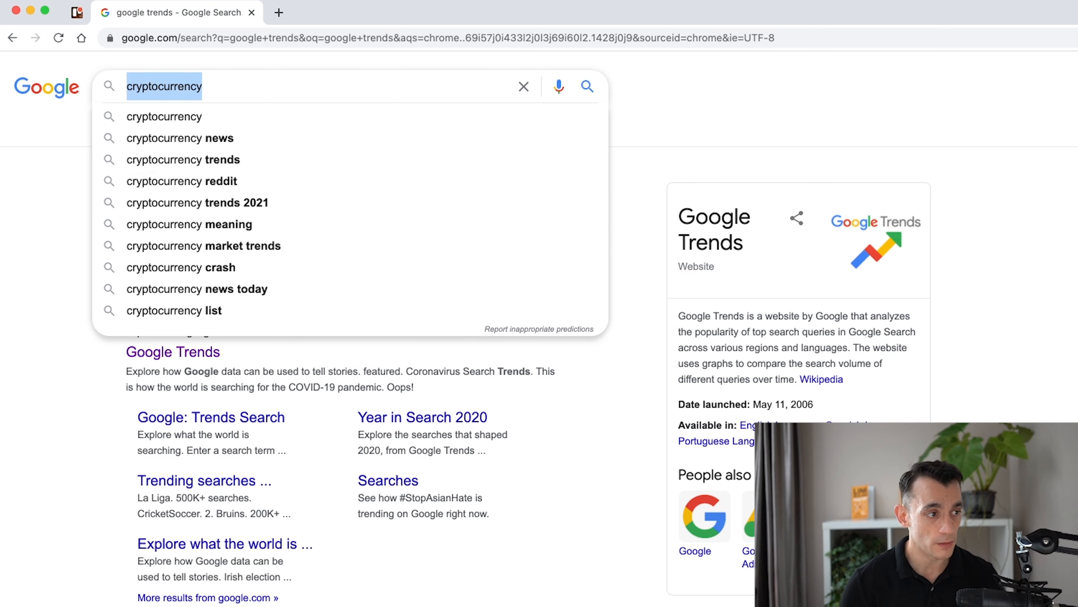
{"action": "type", "text": "bitcoin"}
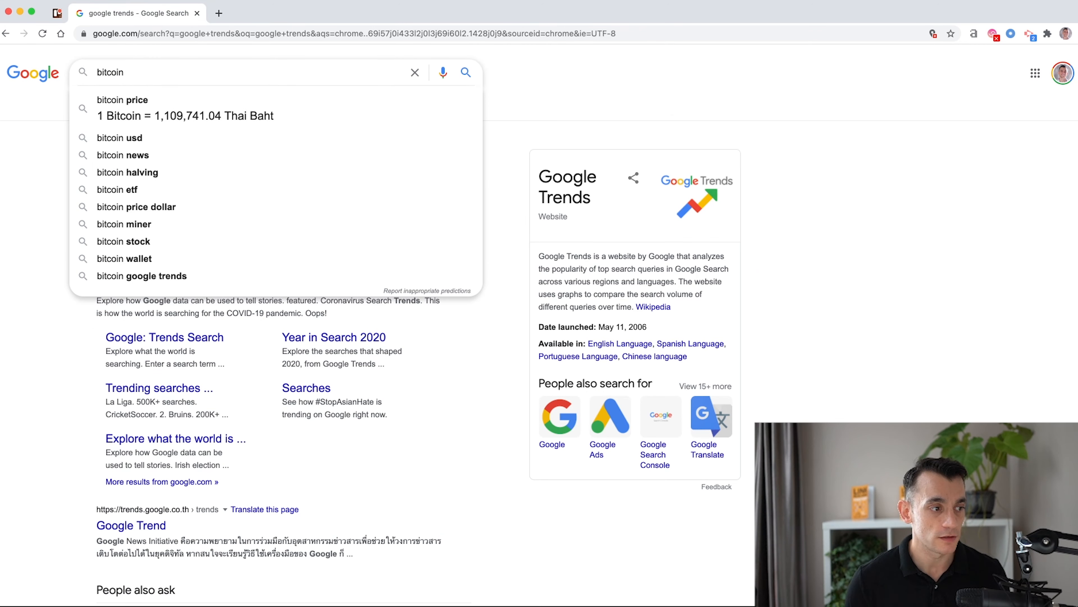
{"action": "type", "text": "p"}
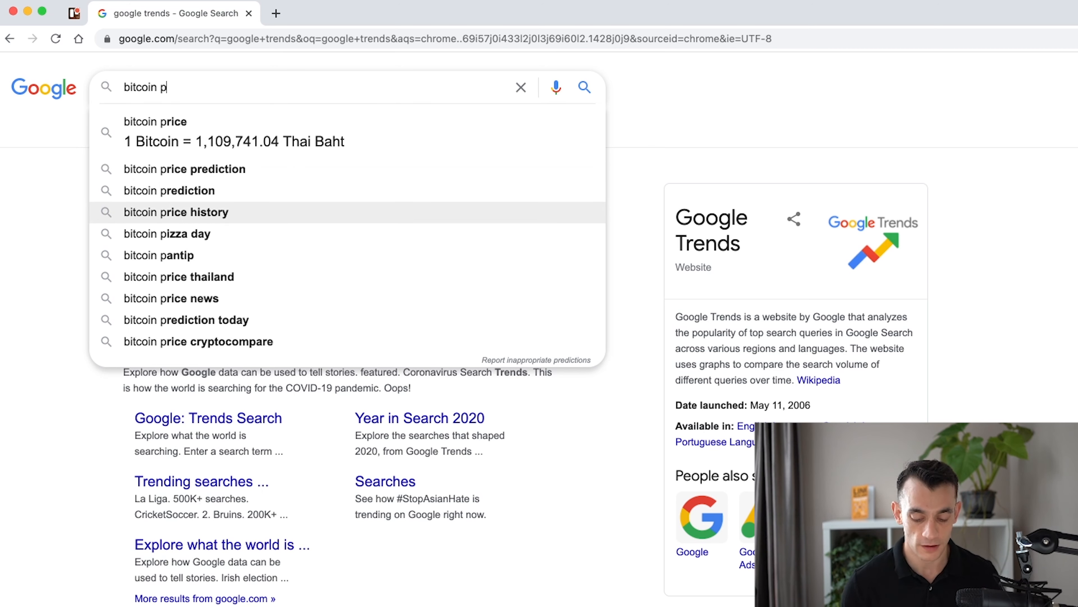
{"action": "key", "text": "BackSpace"}
{"action": "type", "text": "a"}
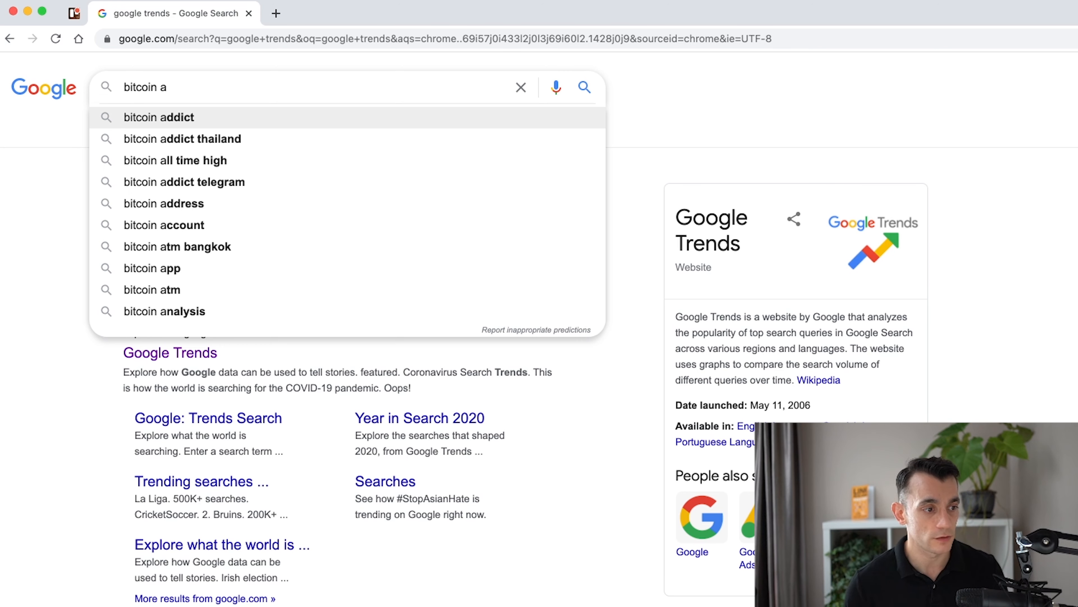
Search Google for "bitcoin addict" and examine the People also ask questions in the results
{"action": "key", "text": "Return"}
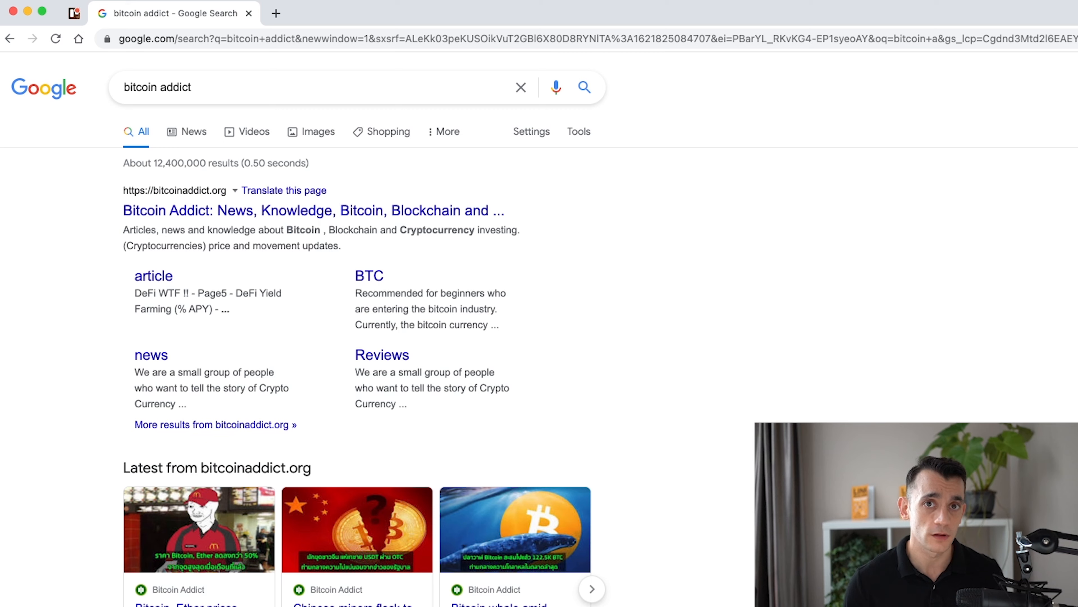
{"action": "scroll", "coordinate": [539, 330], "scroll_direction": "down", "scroll_amount": 5}
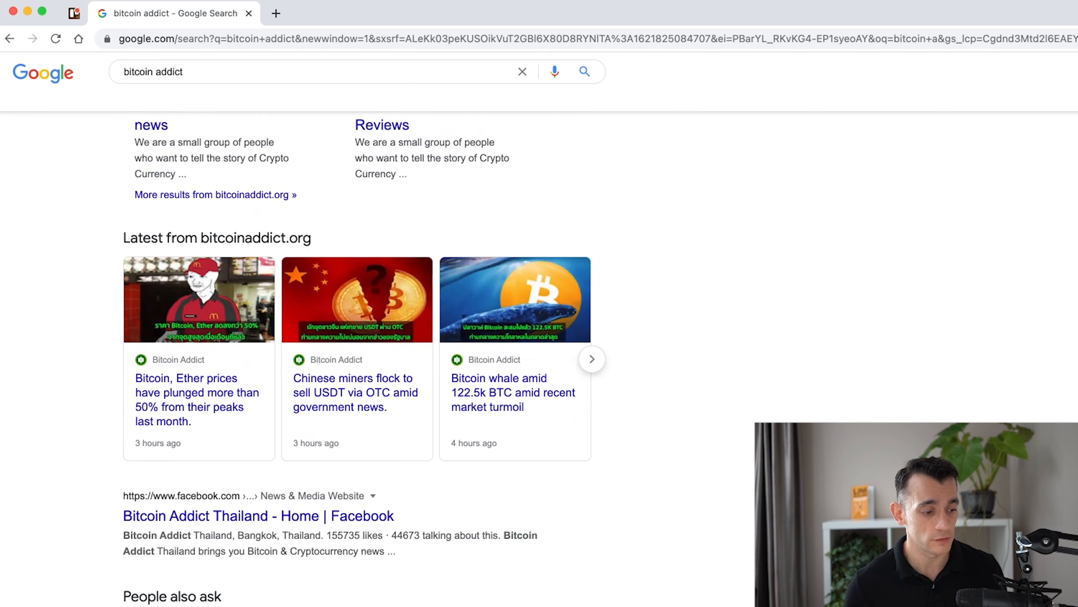
{"action": "scroll", "coordinate": [357, 359], "scroll_direction": "down", "scroll_amount": 13}
{"action": "scroll", "coordinate": [357, 359], "scroll_direction": "up", "scroll_amount": 3}
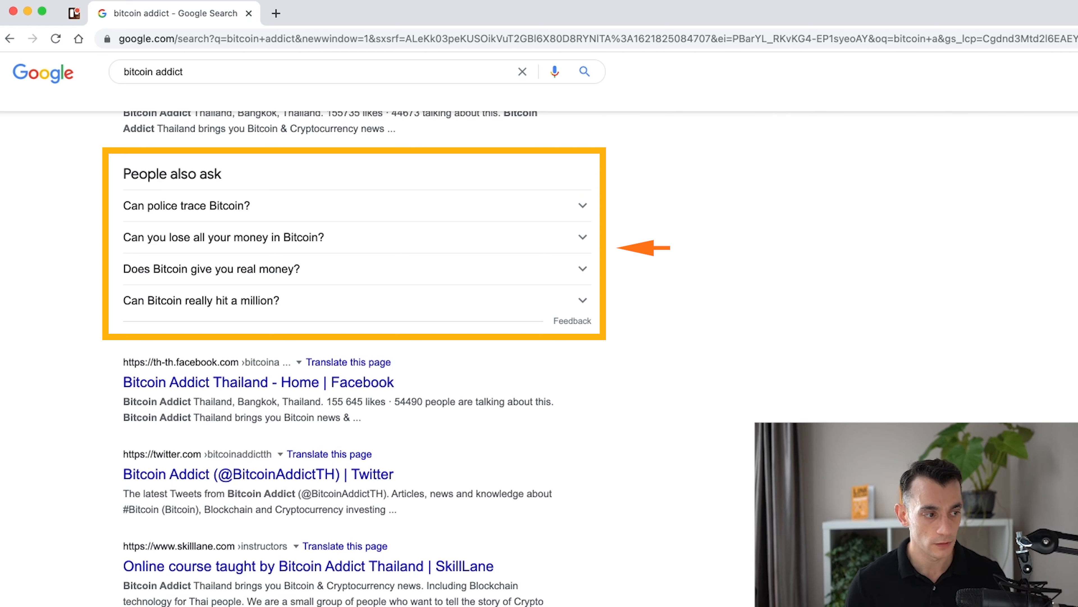
{"action": "left_click_drag", "start_coordinate": [122, 174], "coordinate": [223, 180]}
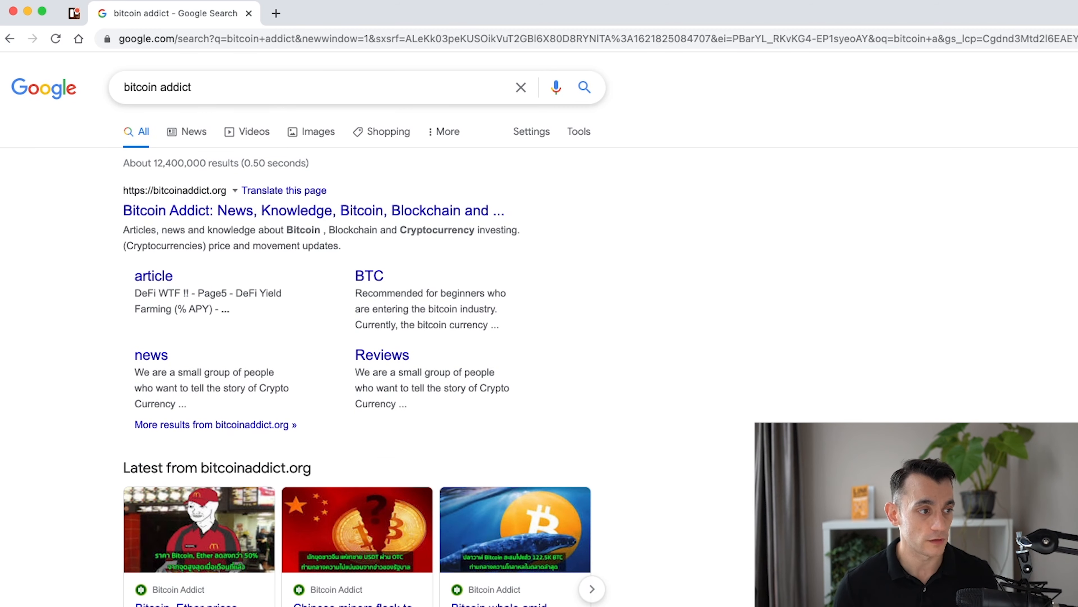
Search Google for "bitcoin price" and examine the People also ask questions and the related searches below the results
{"action": "double_click", "coordinate": [176, 87]}
{"action": "key", "text": "BackSpace"}
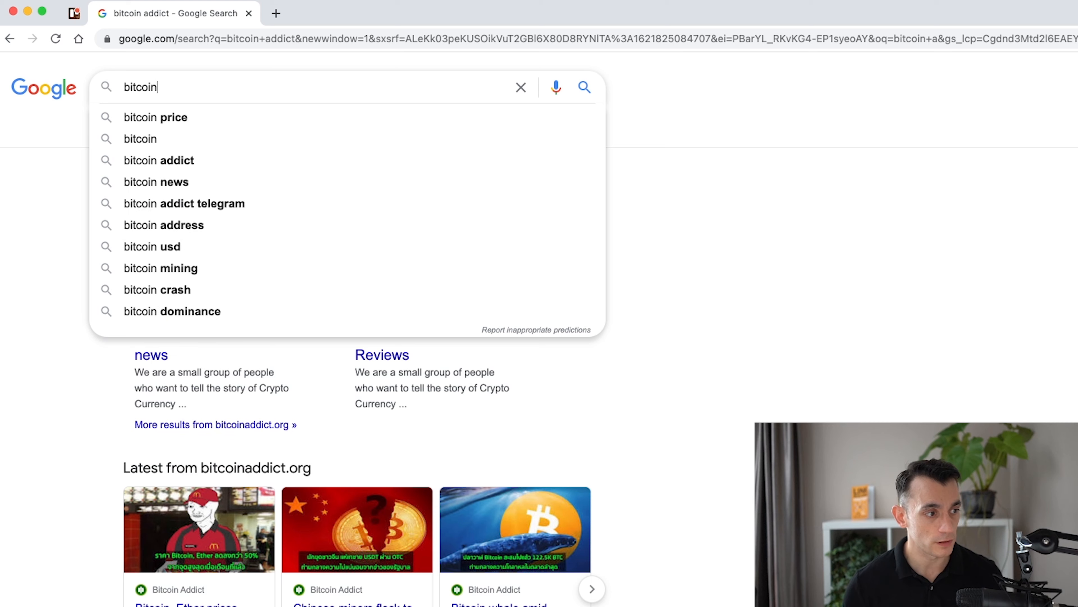
{"action": "left_click", "coordinate": [176, 128]}
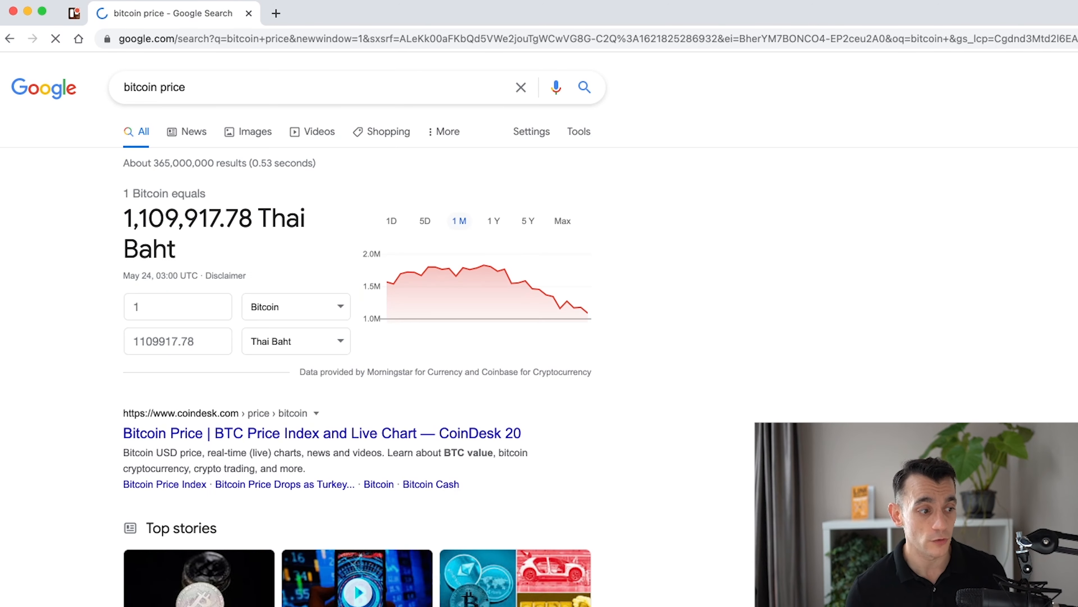
{"action": "scroll", "coordinate": [356, 340], "scroll_direction": "down", "scroll_amount": 10}
{"action": "scroll", "coordinate": [357, 340], "scroll_direction": "down", "scroll_amount": 12}
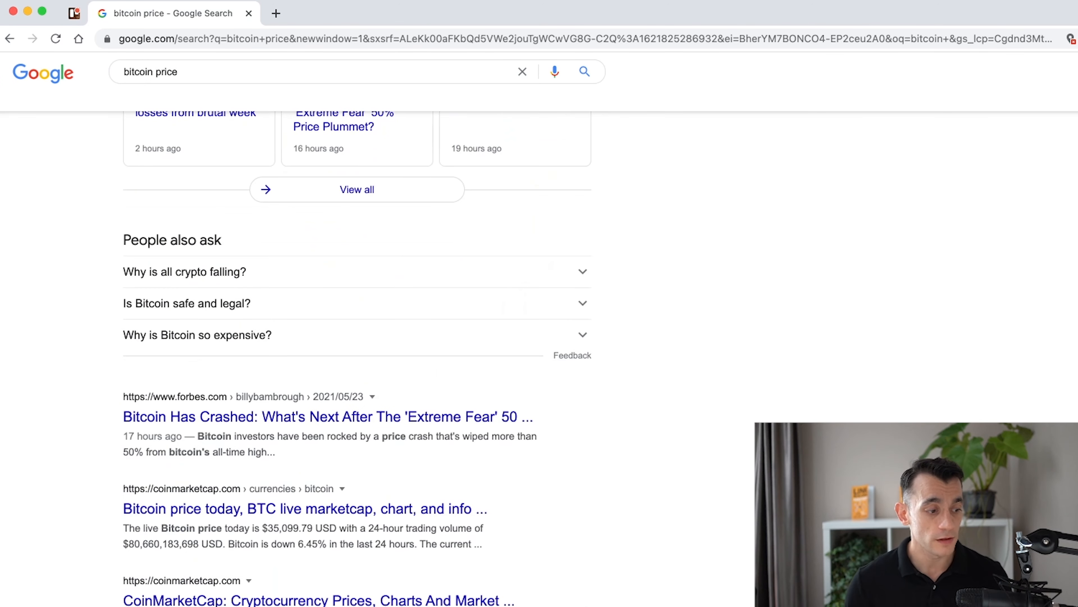
{"action": "scroll", "coordinate": [227, 401], "scroll_direction": "down", "scroll_amount": 20}
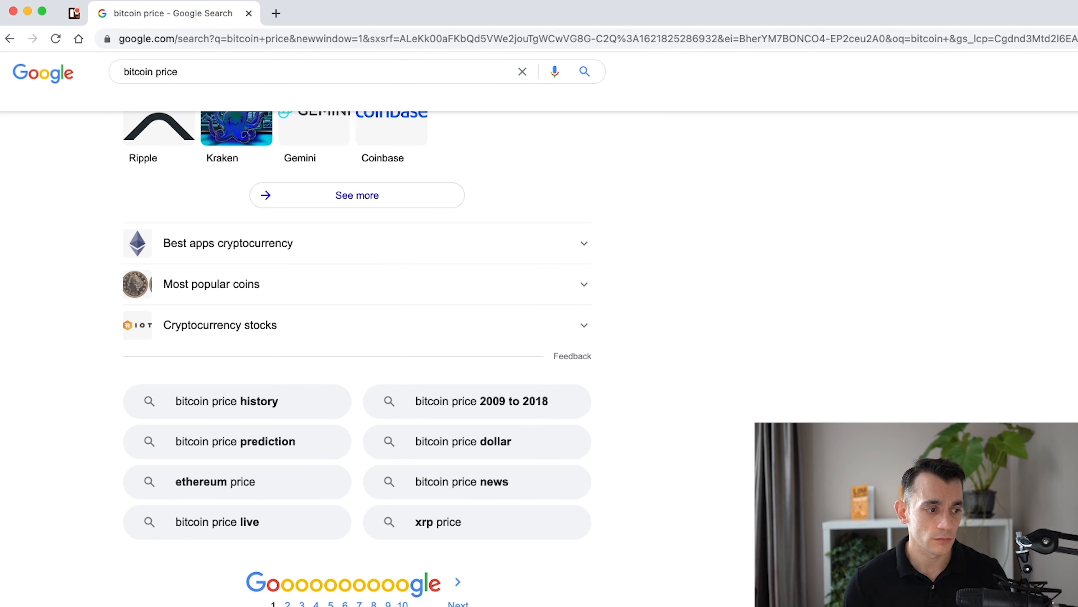
{"action": "scroll", "coordinate": [357, 340], "scroll_direction": "up", "scroll_amount": 20}
{"action": "scroll", "coordinate": [357, 340], "scroll_direction": "up", "scroll_amount": 5}
{"action": "scroll", "coordinate": [357, 340], "scroll_direction": "down", "scroll_amount": 20}
{"action": "scroll", "coordinate": [357, 340], "scroll_direction": "up", "scroll_amount": 20}
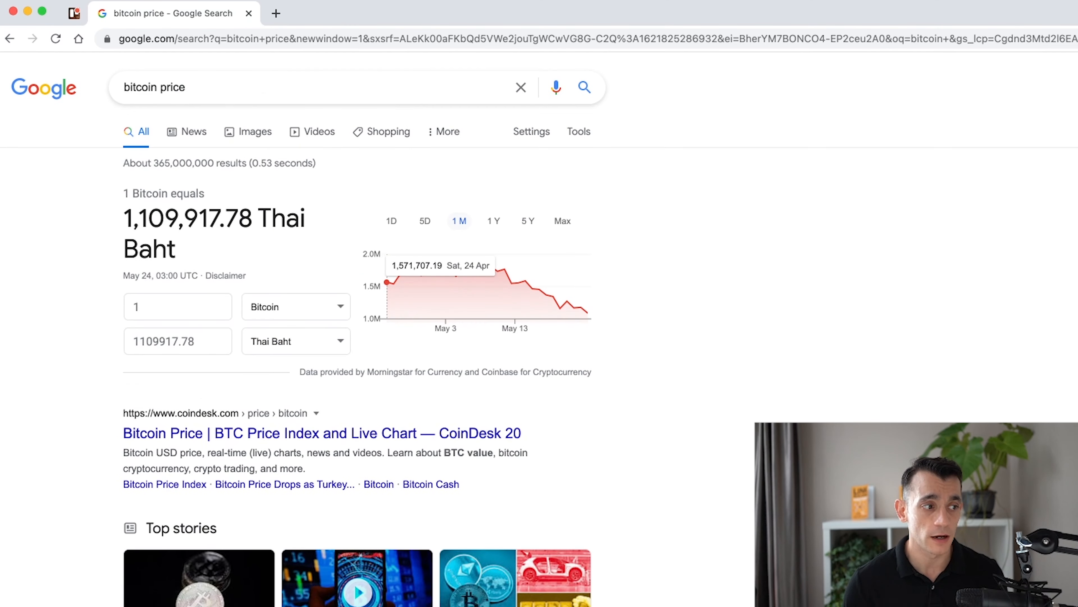
Search Google for the Google AdWords keyword planner and open the Google Ads account overview
{"action": "double_click", "coordinate": [174, 87]}
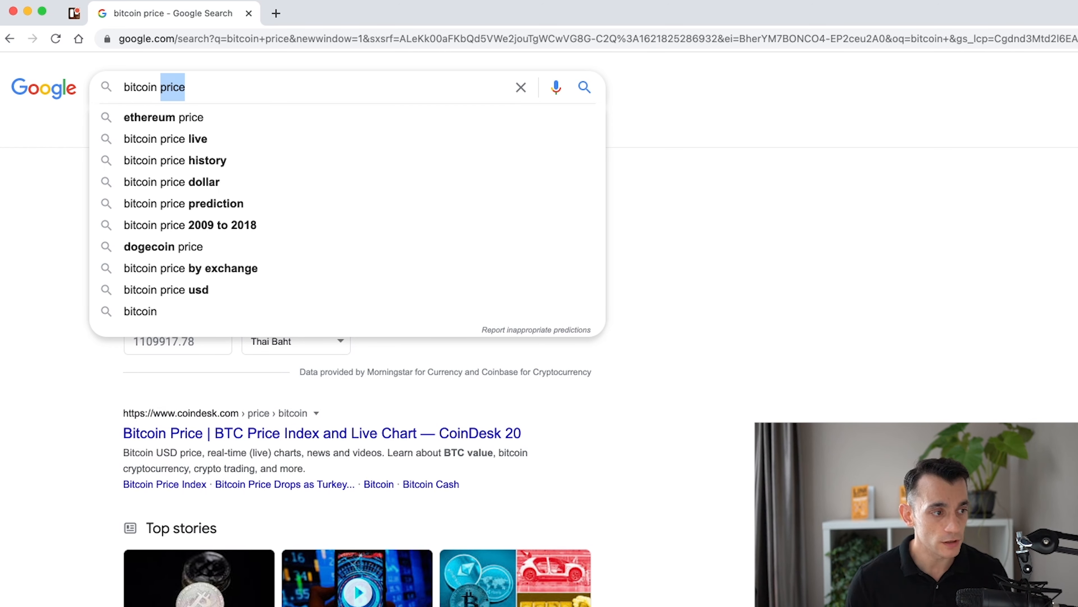
{"action": "key", "text": "super+a"}
{"action": "key", "text": "BackSpace"}
{"action": "type", "text": "google a"}
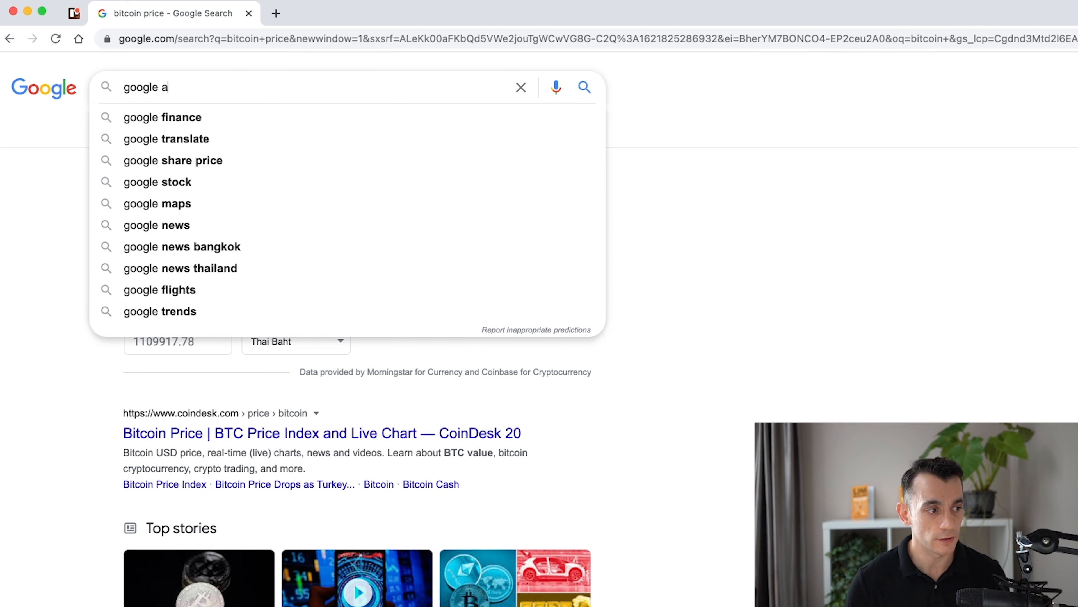
{"action": "type", "text": "dwors keyword planner"}
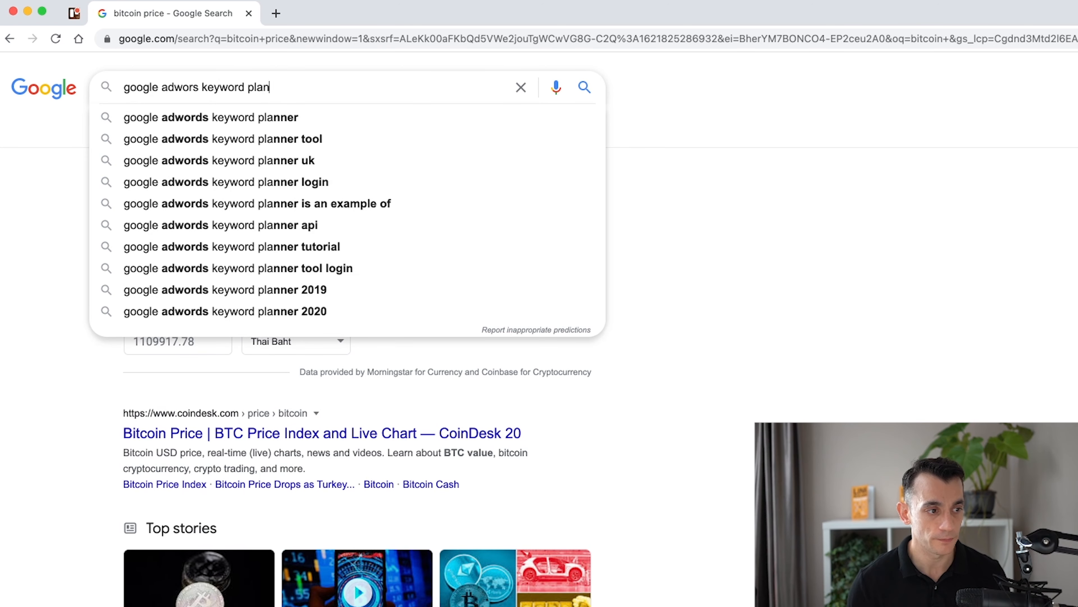
{"action": "key", "text": "Return"}
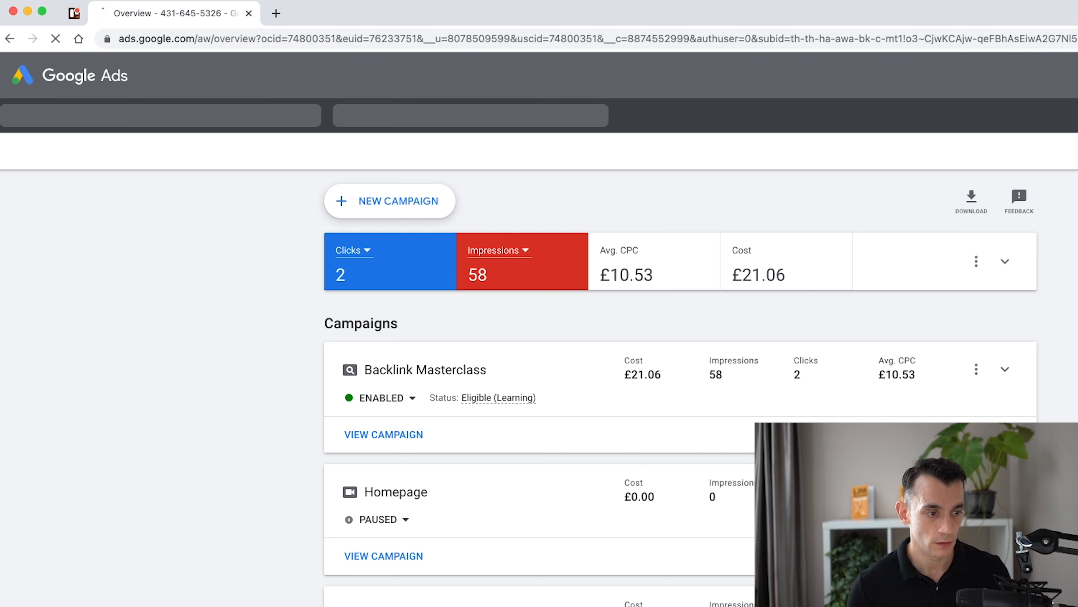
Create a new Search campaign without a goal's guidance and proceed through its general settings to the ad group setup
{"action": "left_click", "coordinate": [390, 201]}
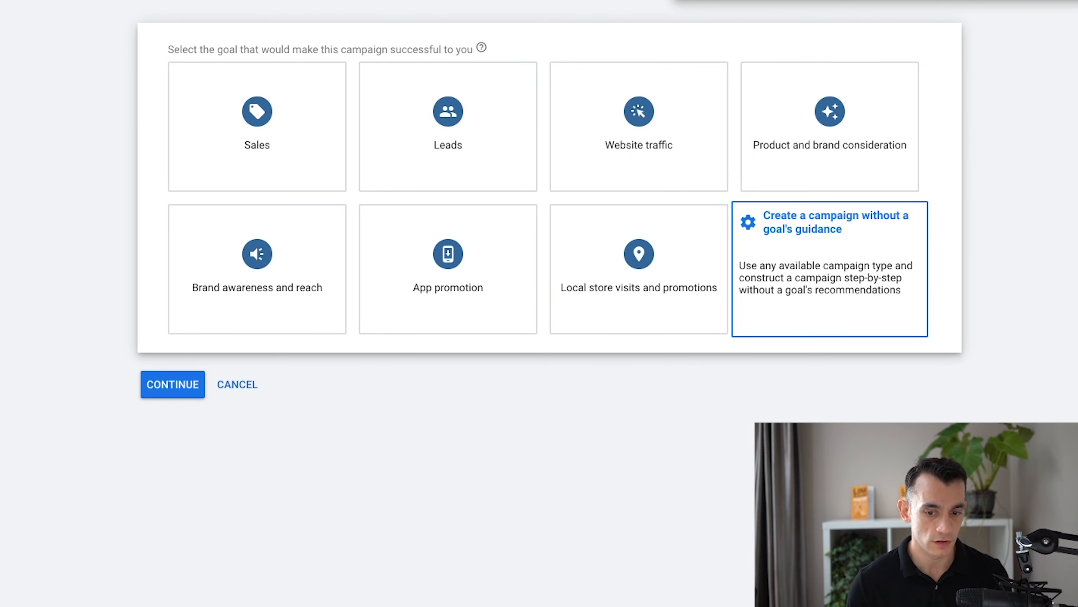
{"action": "left_click", "coordinate": [830, 268]}
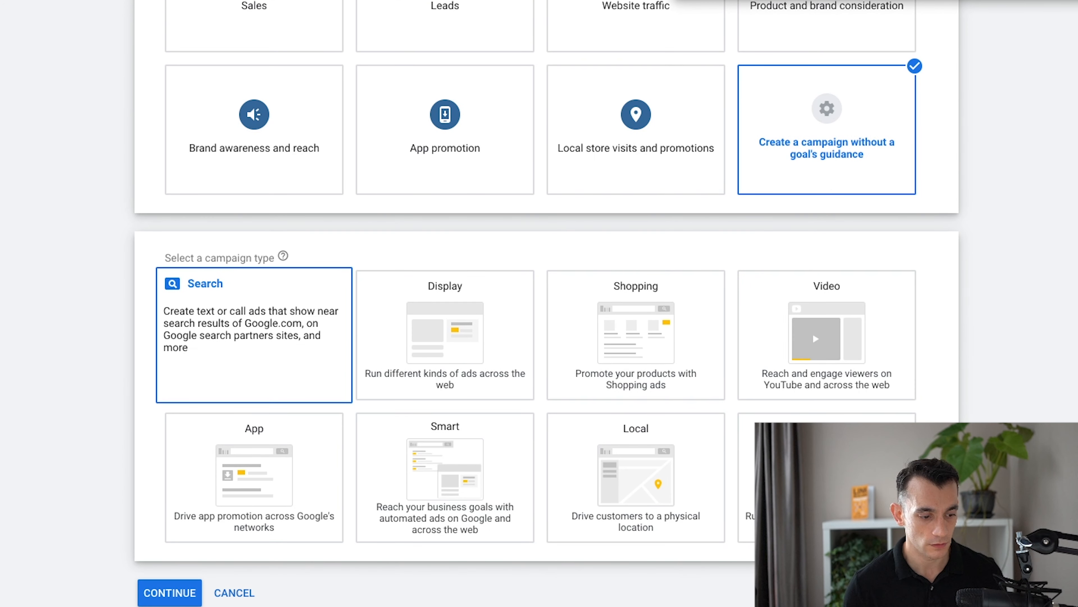
{"action": "left_click", "coordinate": [254, 336]}
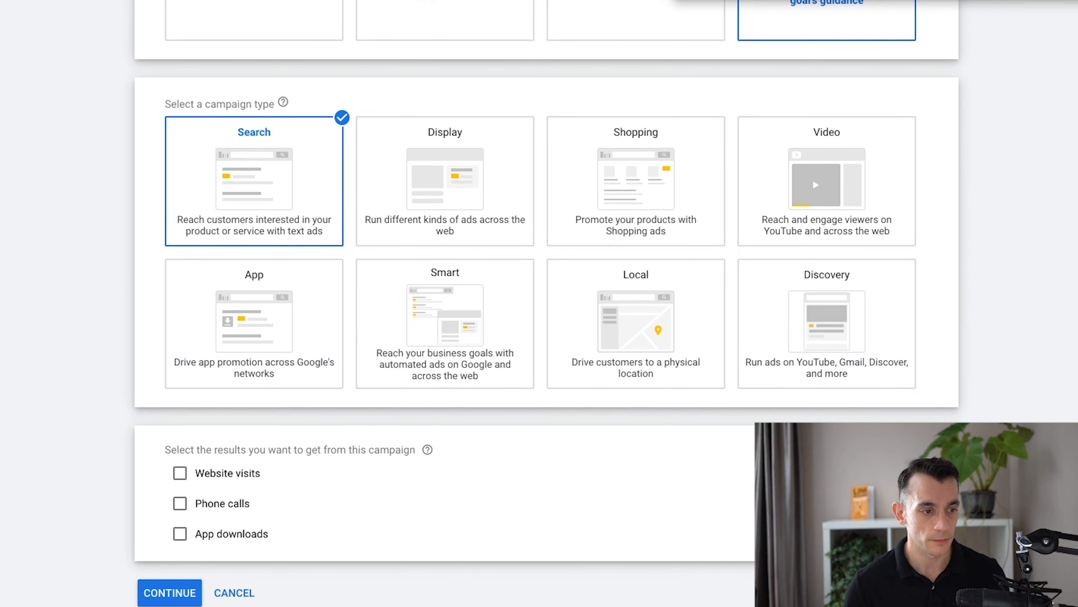
{"action": "left_click", "coordinate": [169, 593]}
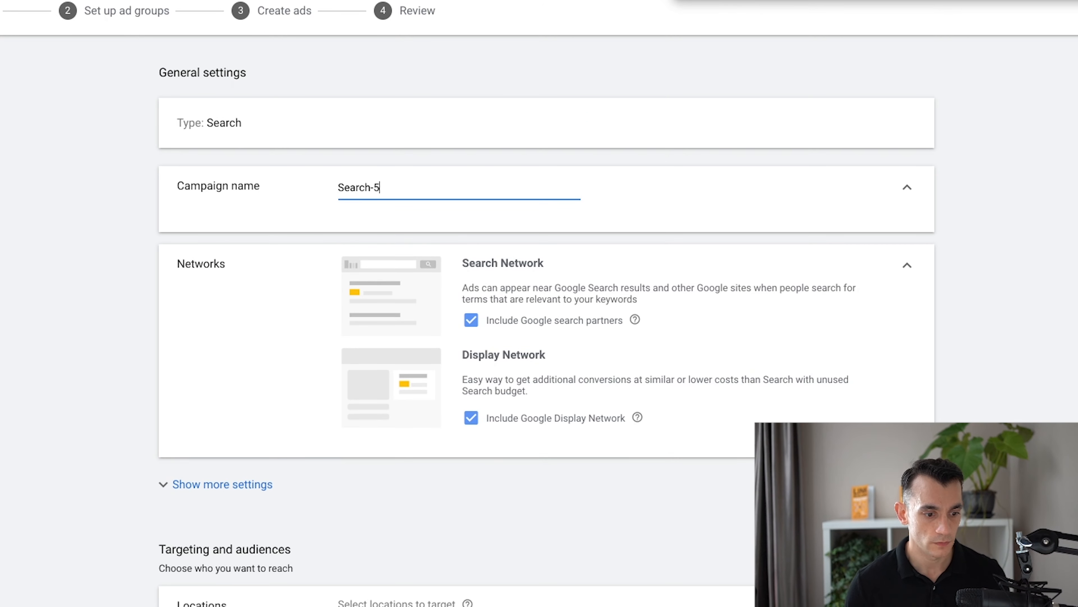
{"action": "scroll", "coordinate": [547, 319], "scroll_direction": "down", "scroll_amount": 20}
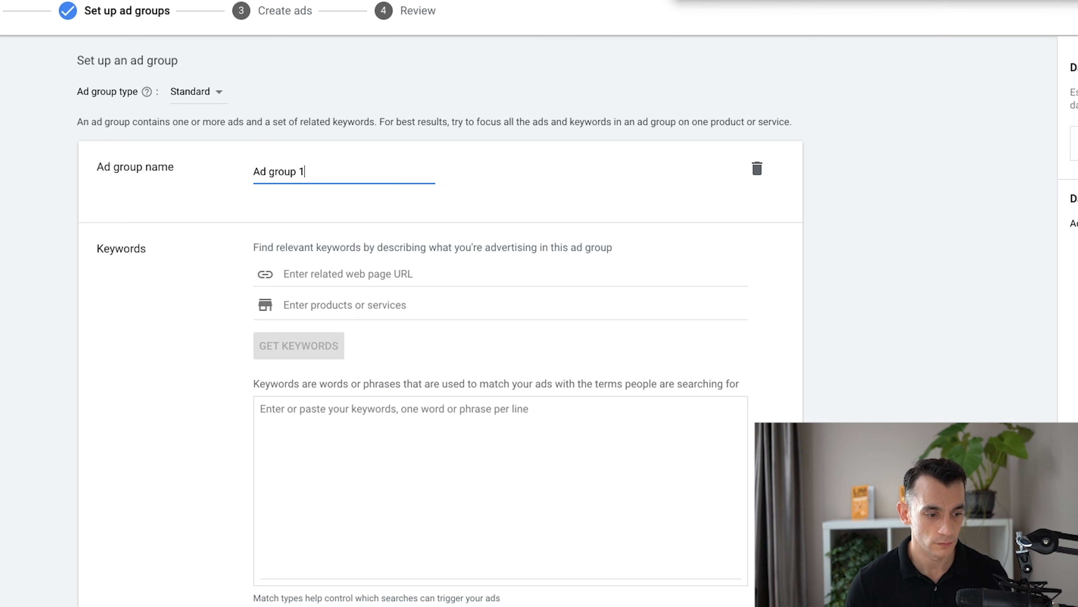
Look up "bitcoin price" in a new browser tab for a ranking site, and get ad group keywords for the related web page coindesk.com
{"action": "scroll", "coordinate": [440, 322], "scroll_direction": "down", "scroll_amount": 3}
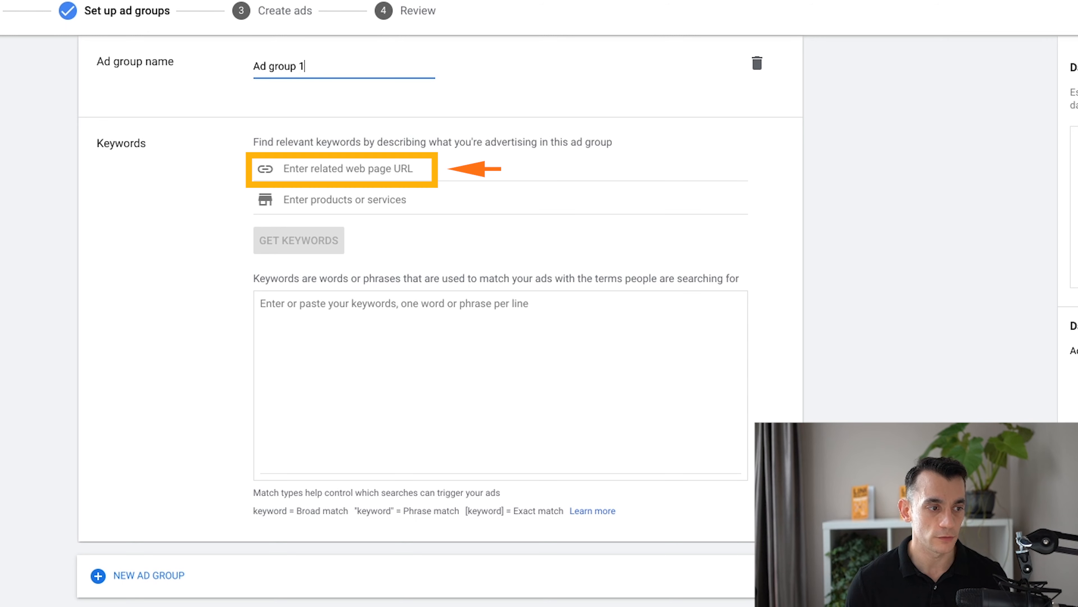
{"action": "left_click", "coordinate": [394, 304]}
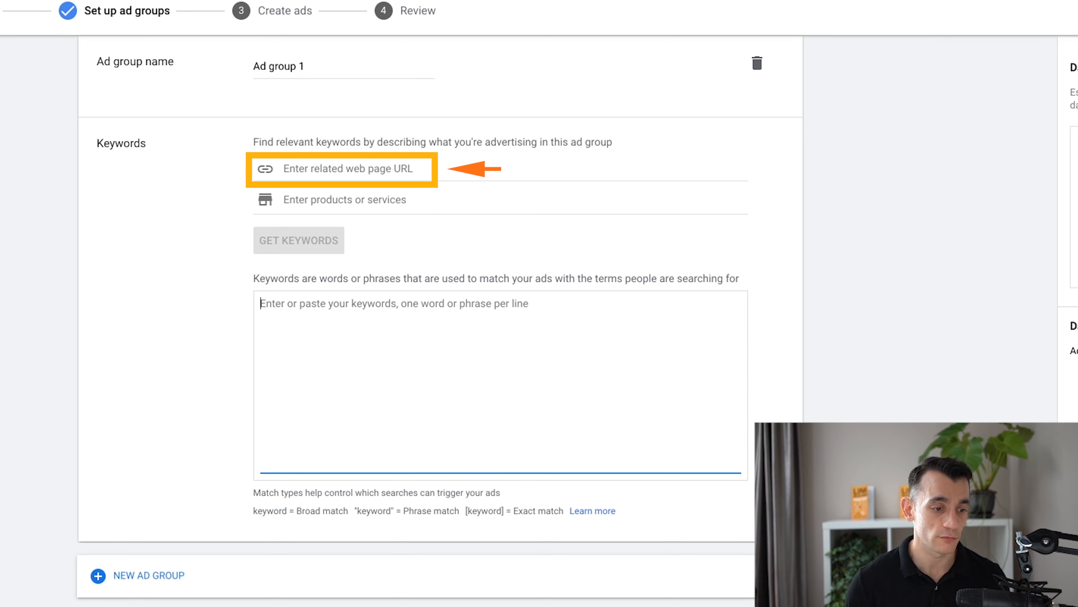
{"action": "left_click", "coordinate": [348, 169]}
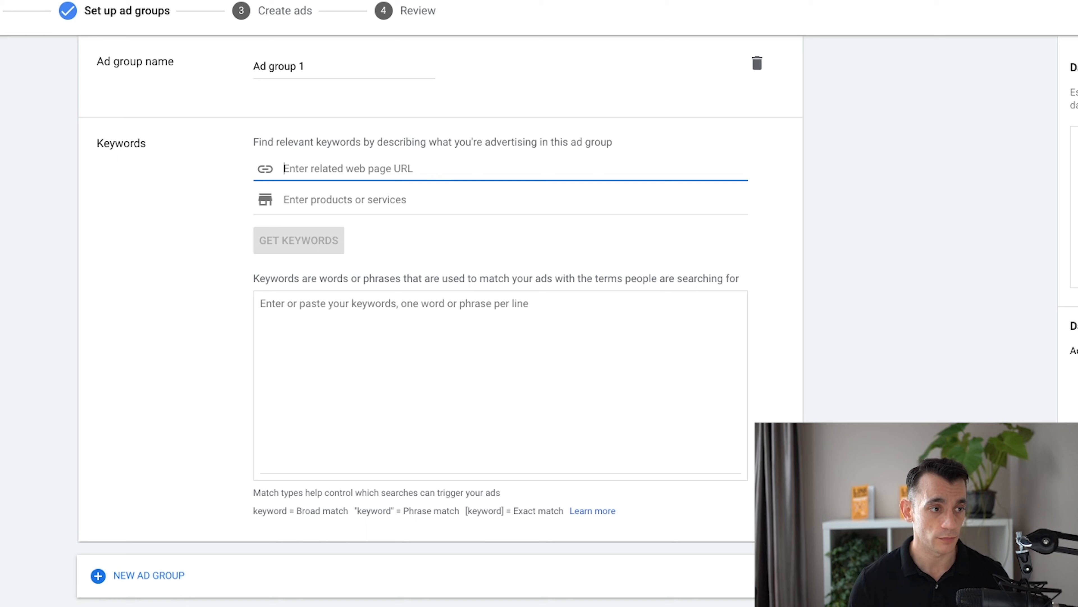
{"action": "key", "text": "ctrl+t"}
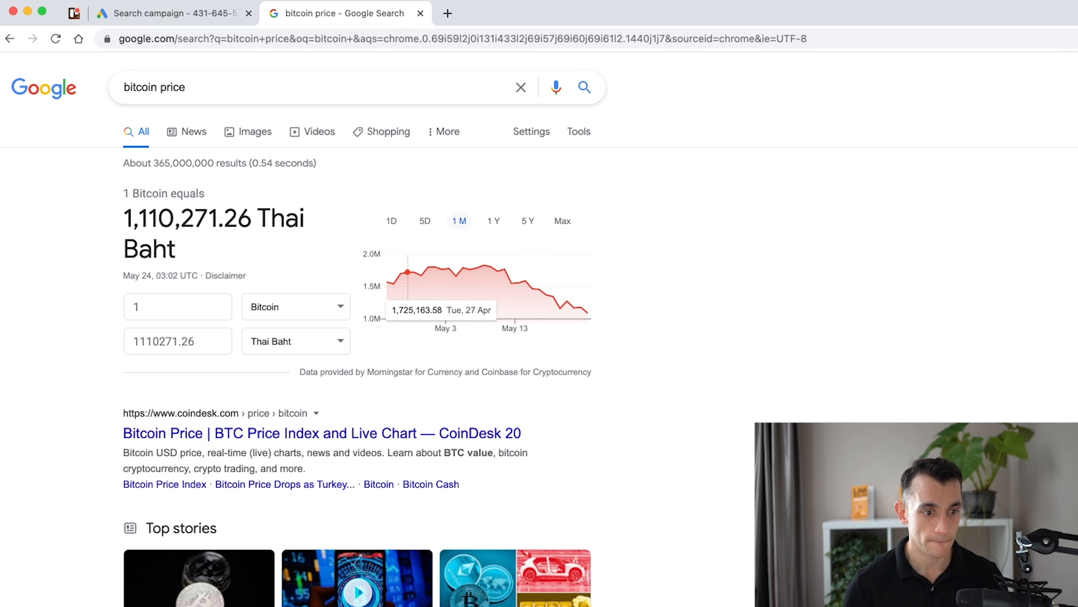
{"action": "left_click", "coordinate": [175, 13]}
{"action": "type", "text": "c"}
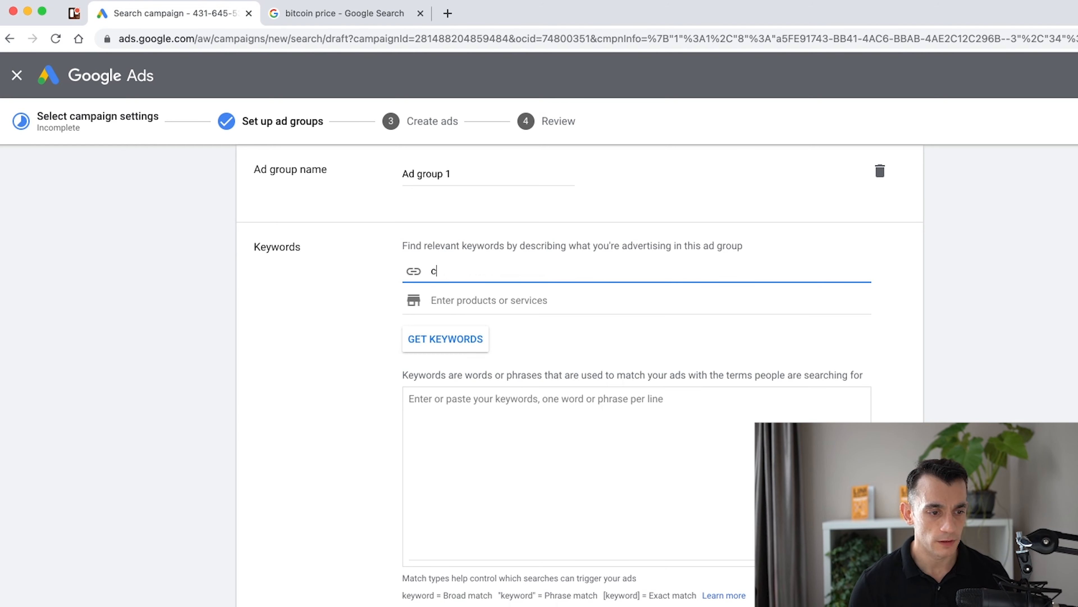
{"action": "type", "text": "oindesk.com"}
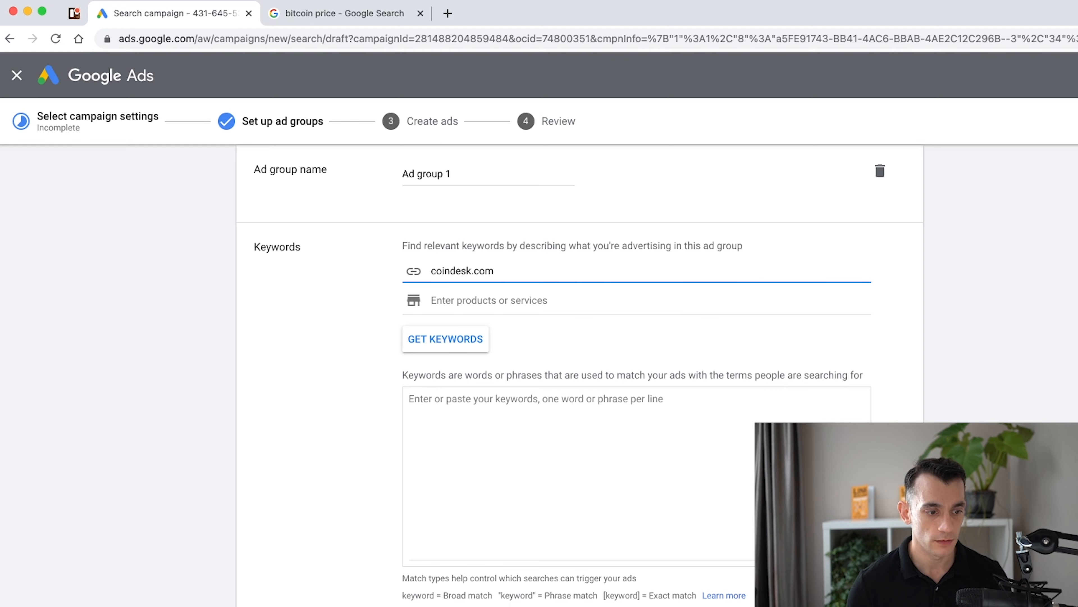
{"action": "left_click", "coordinate": [446, 339]}
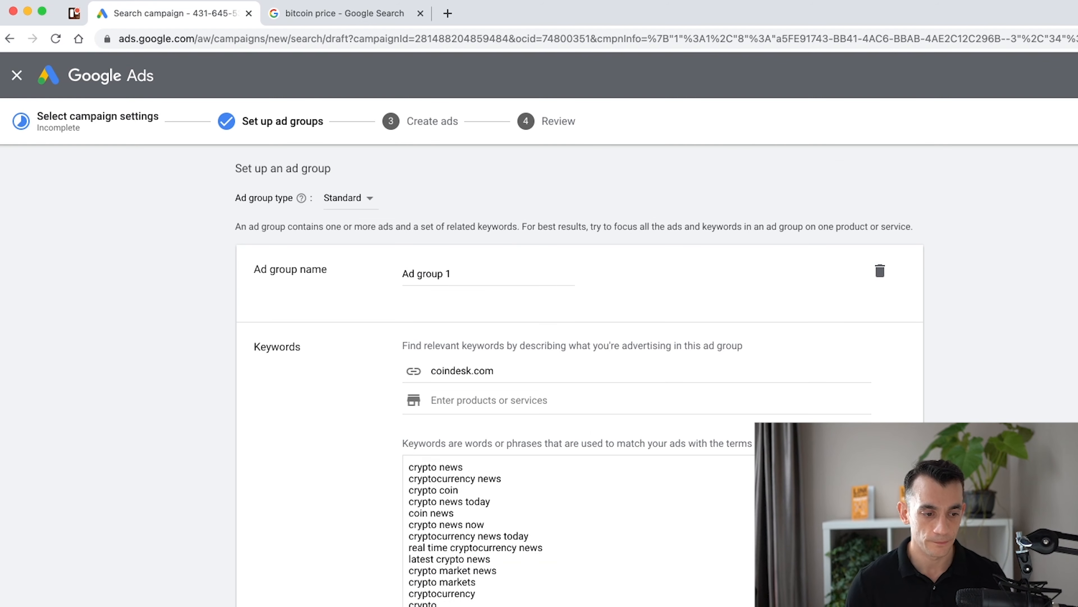
Review the list of suggested keywords for coindesk.com and select the entered web page URL
{"action": "scroll", "coordinate": [580, 375], "scroll_direction": "down", "scroll_amount": 2}
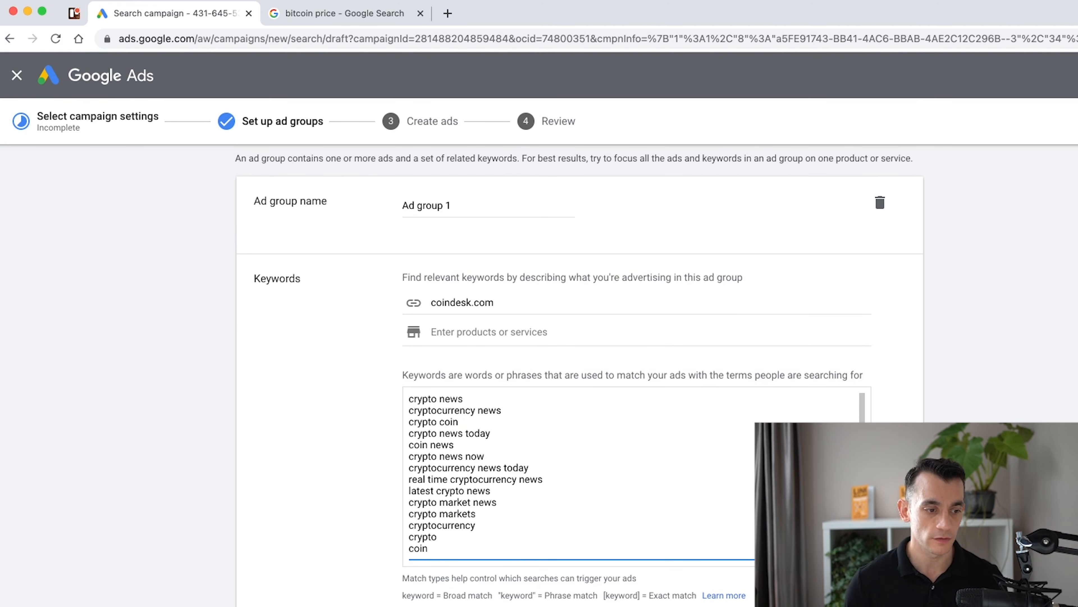
{"action": "double_click", "coordinate": [462, 303]}
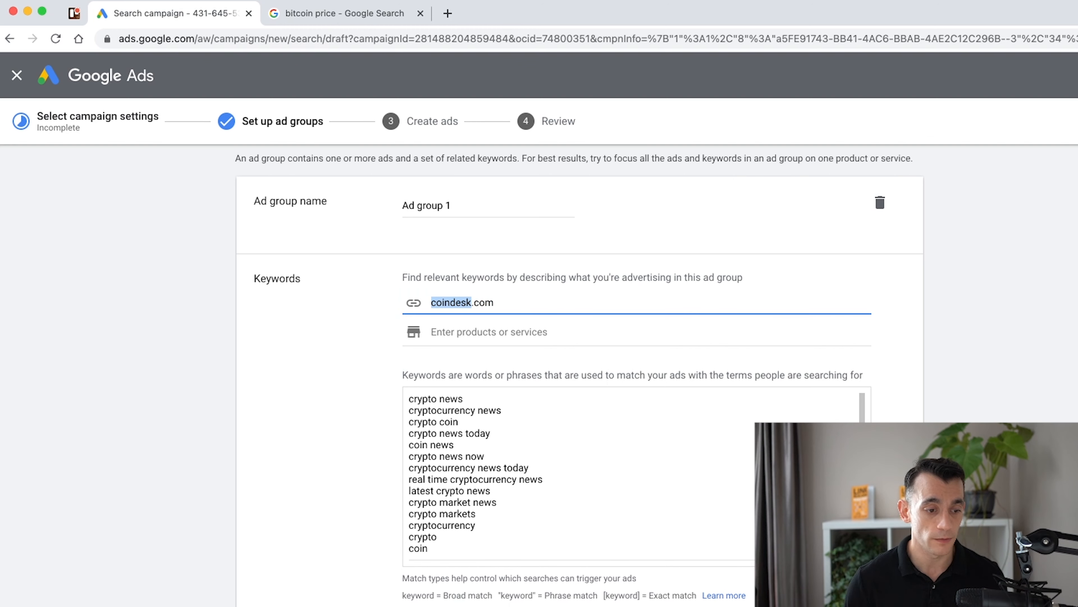
{"action": "scroll", "coordinate": [637, 474], "scroll_direction": "down", "scroll_amount": 5}
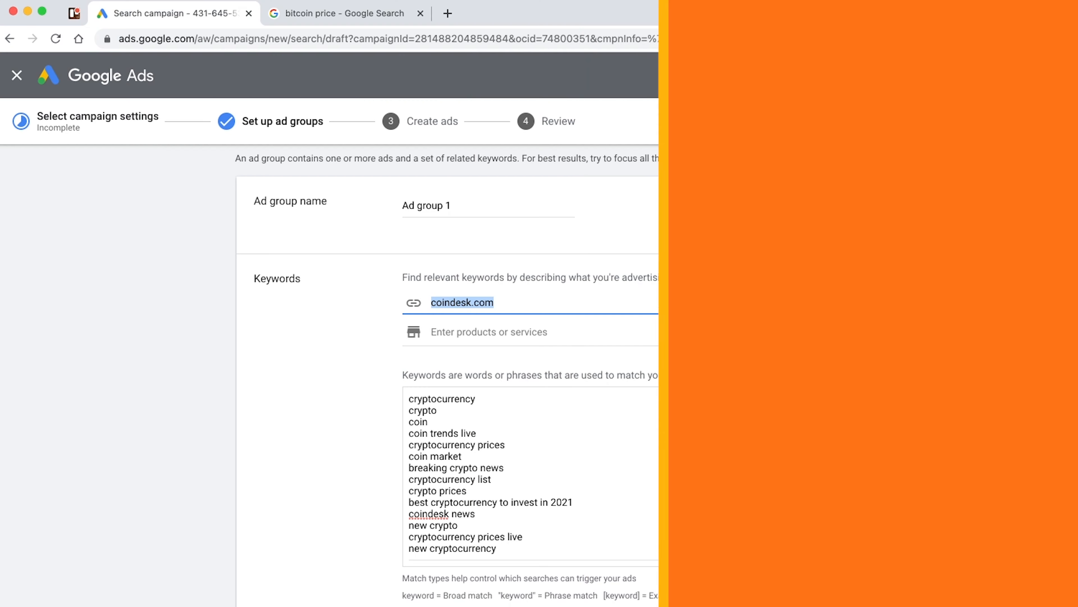
Go through the ad group's suggested keywords, highlighting "new cryptocurrency", "cryptocurrency prices live" and "breaking crypto news"
{"action": "scroll", "coordinate": [637, 474], "scroll_direction": "up", "scroll_amount": 6}
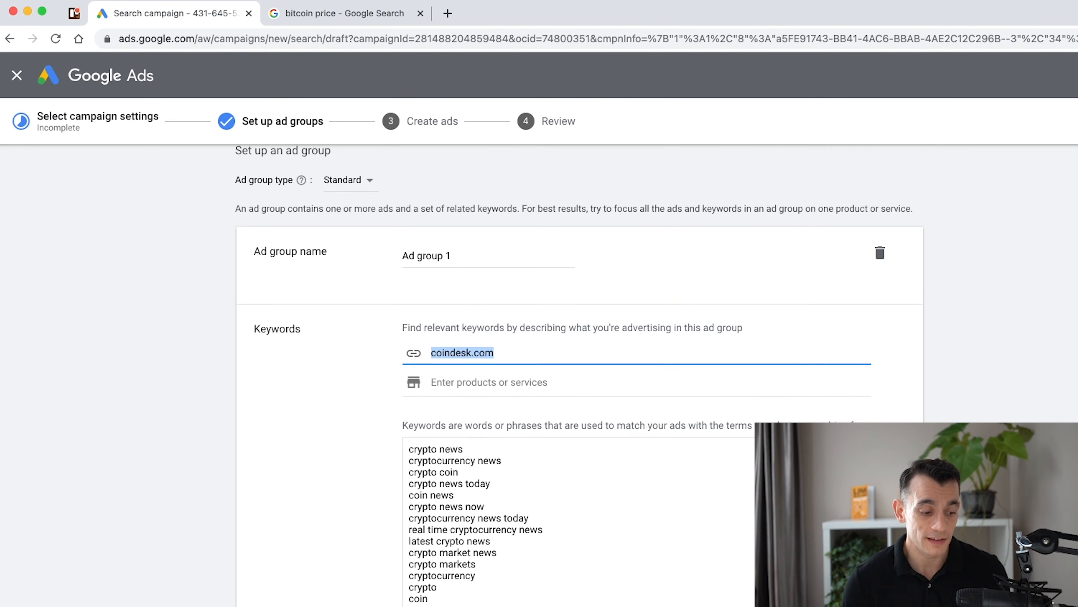
{"action": "scroll", "coordinate": [637, 474], "scroll_direction": "down", "scroll_amount": 6}
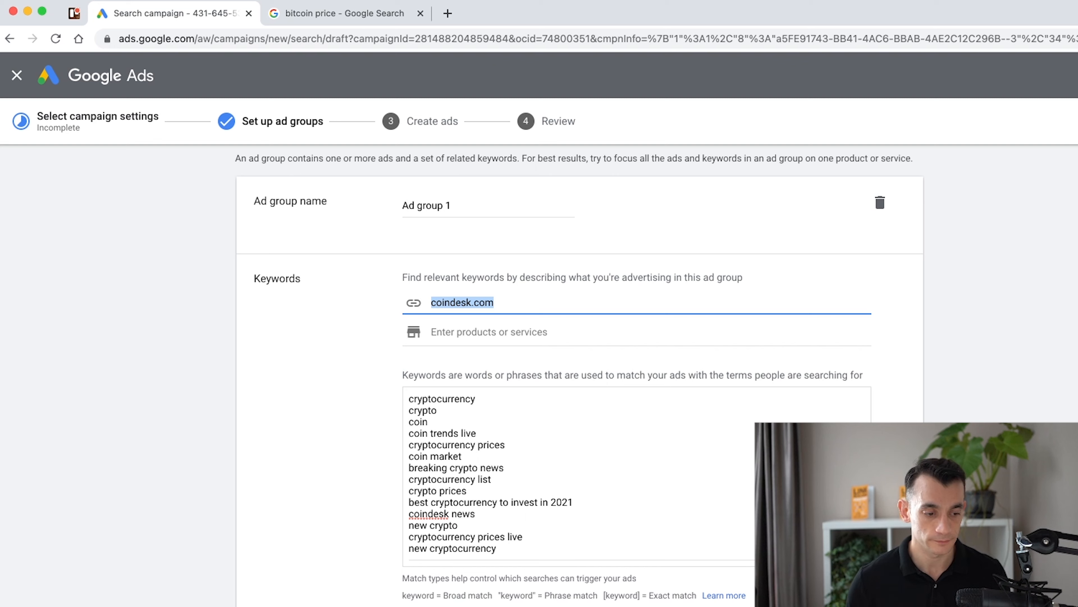
{"action": "scroll", "coordinate": [637, 474], "scroll_direction": "up", "scroll_amount": 8}
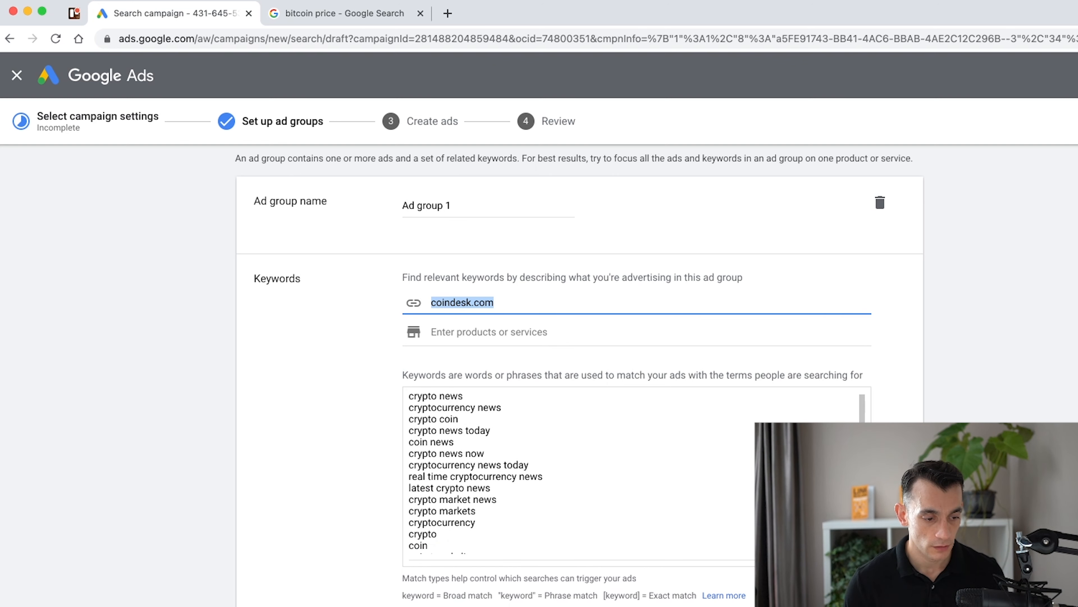
{"action": "scroll", "coordinate": [637, 297], "scroll_direction": "down", "scroll_amount": 2}
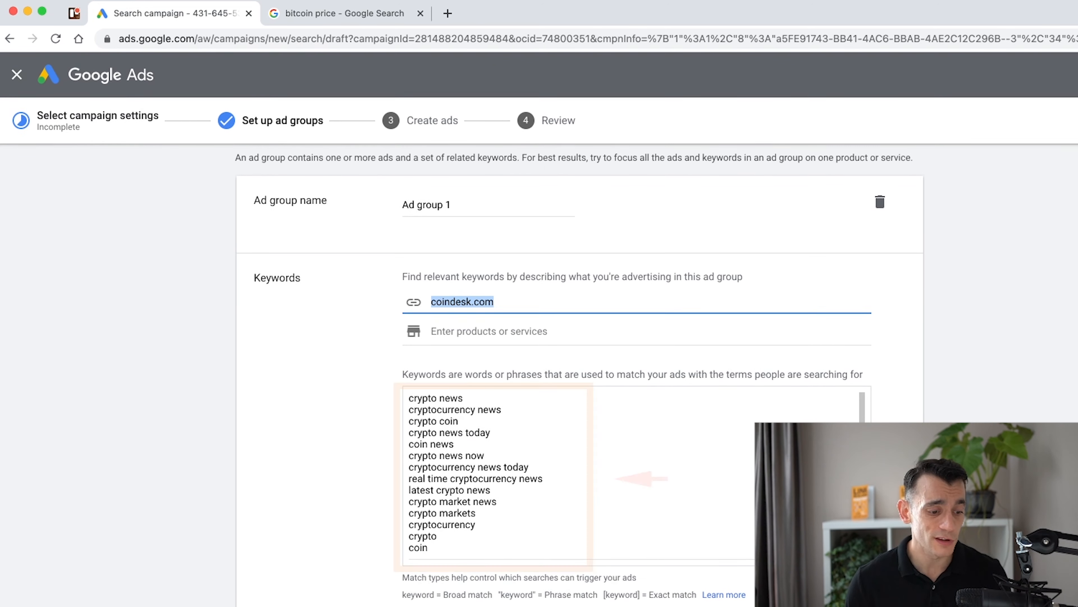
{"action": "scroll", "coordinate": [633, 473], "scroll_direction": "down", "scroll_amount": 3}
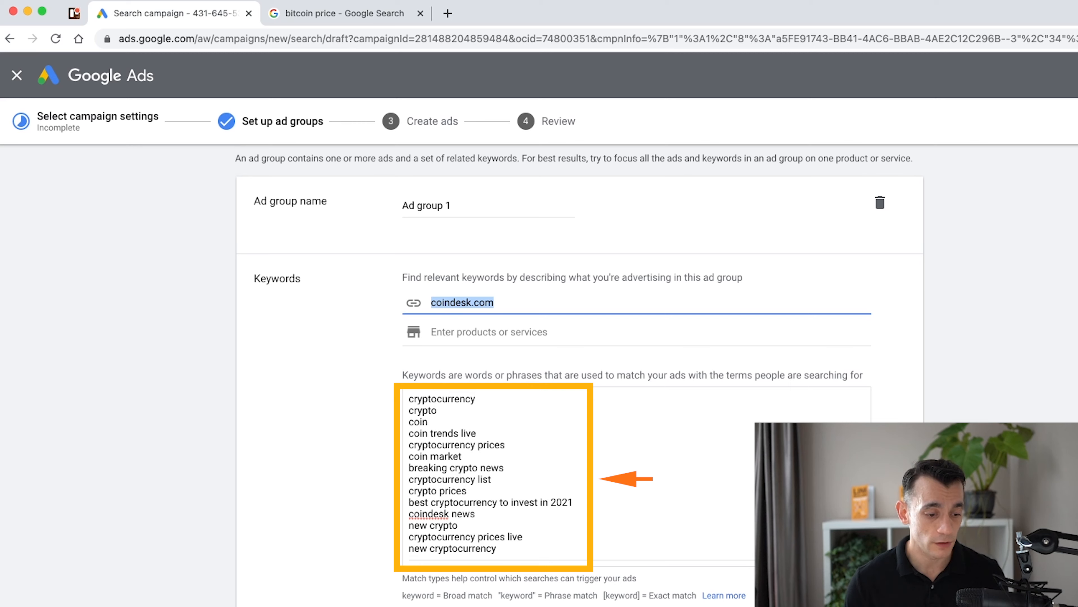
{"action": "triple_click", "coordinate": [463, 548]}
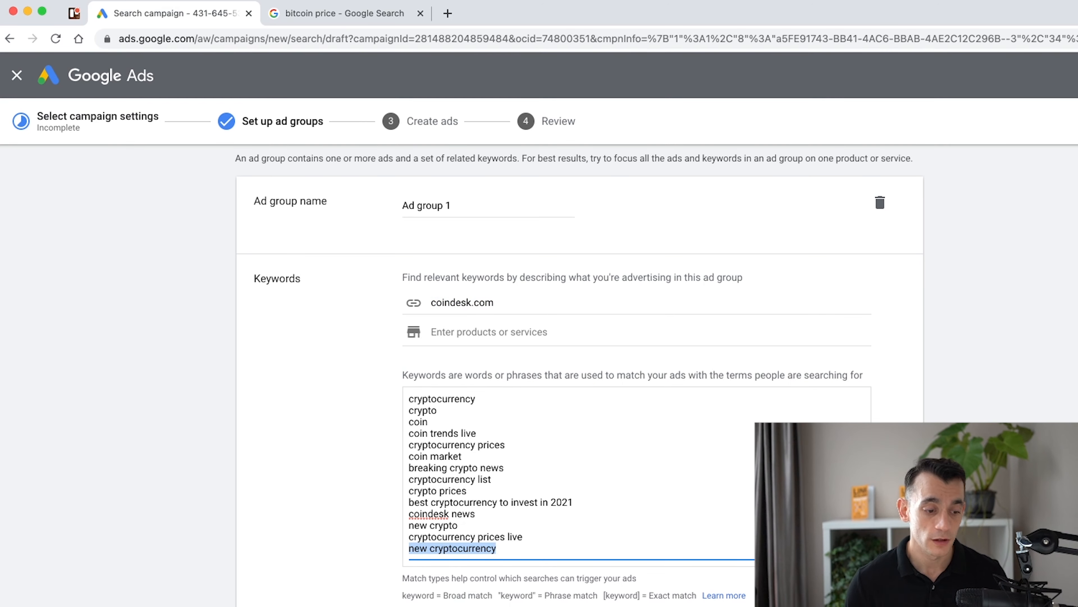
{"action": "triple_click", "coordinate": [515, 537]}
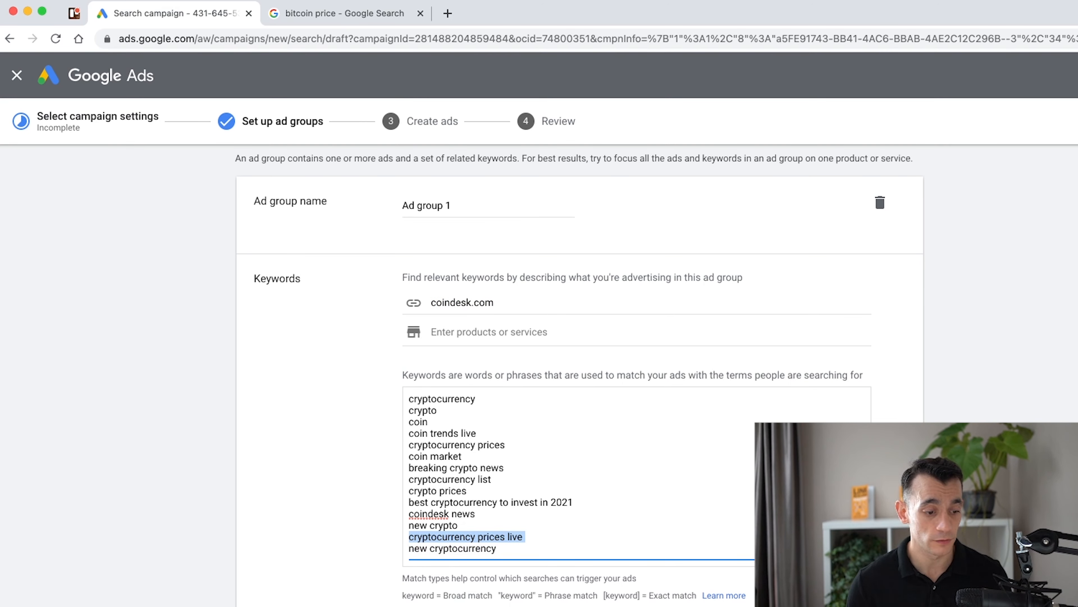
{"action": "left_click_drag", "start_coordinate": [505, 468], "coordinate": [409, 469]}
{"action": "left_click", "coordinate": [471, 444]}
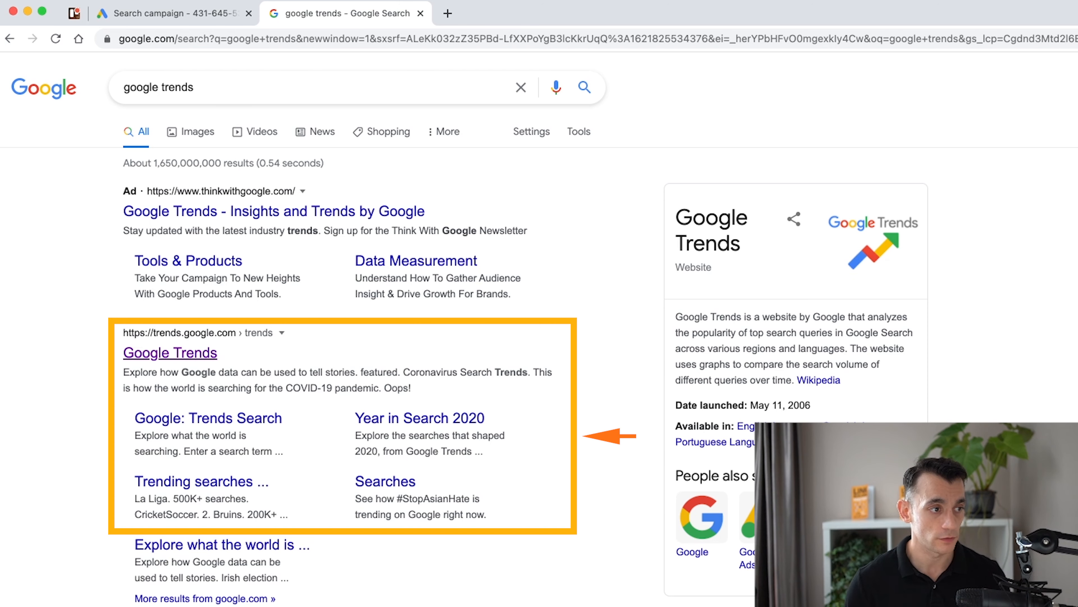
Open Google Trends from the search results and set its country to United States
{"action": "left_click", "coordinate": [170, 353]}
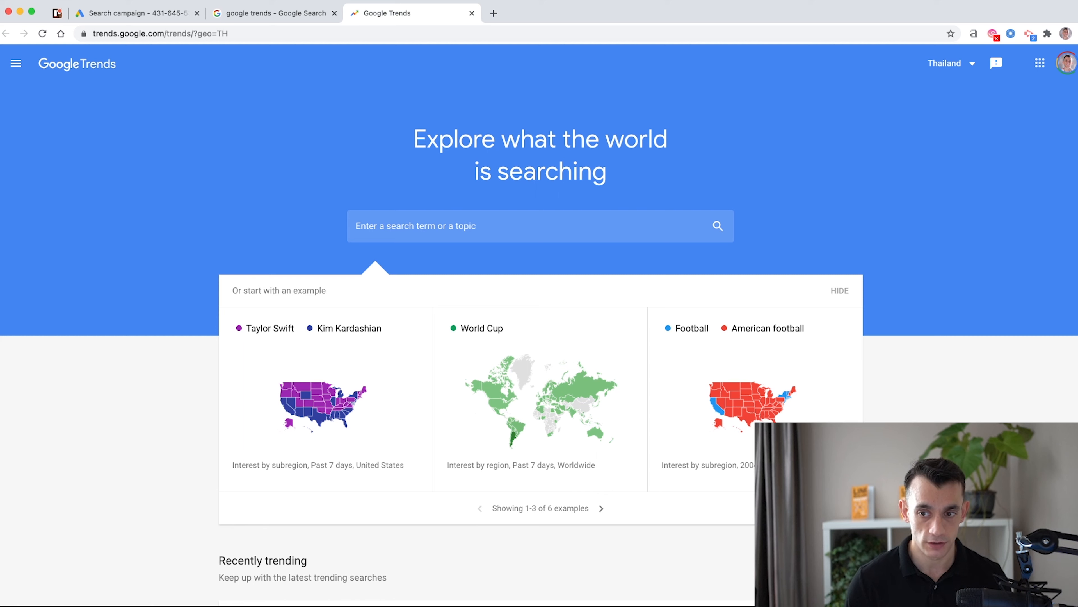
{"action": "left_click", "coordinate": [951, 63]}
{"action": "scroll", "coordinate": [960, 102], "scroll_direction": "down", "scroll_amount": 20}
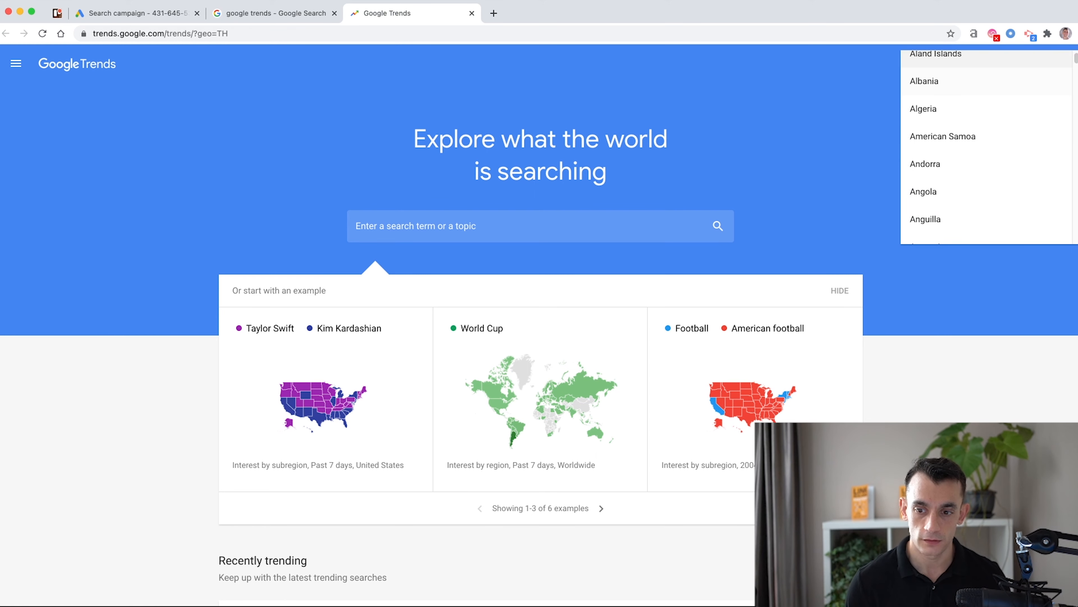
{"action": "scroll", "coordinate": [985, 174], "scroll_direction": "down", "scroll_amount": 20}
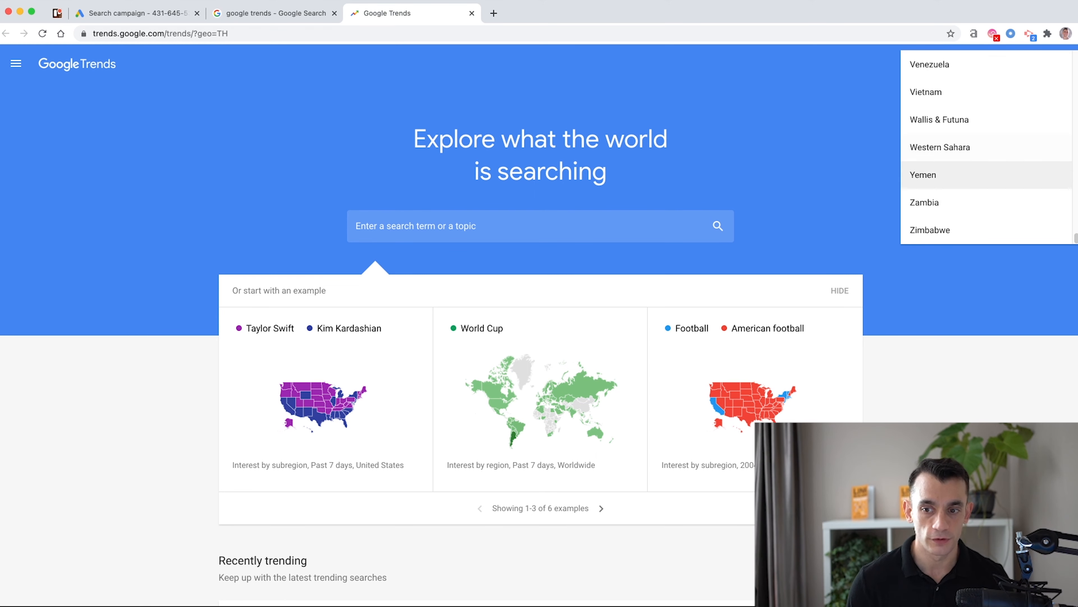
{"action": "scroll", "coordinate": [985, 145], "scroll_direction": "up", "scroll_amount": 5}
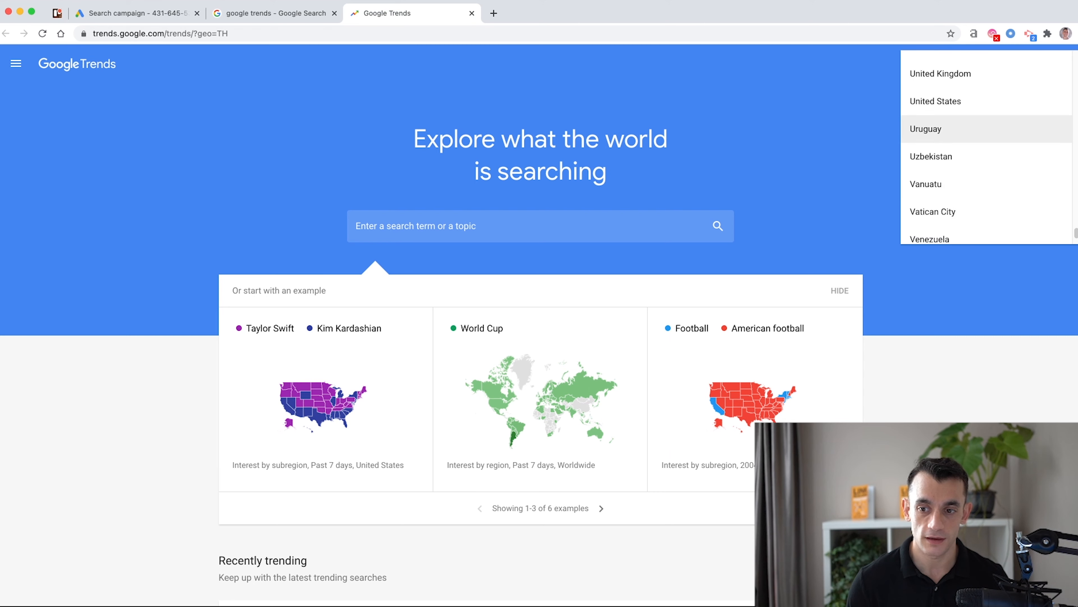
{"action": "left_click", "coordinate": [943, 114]}
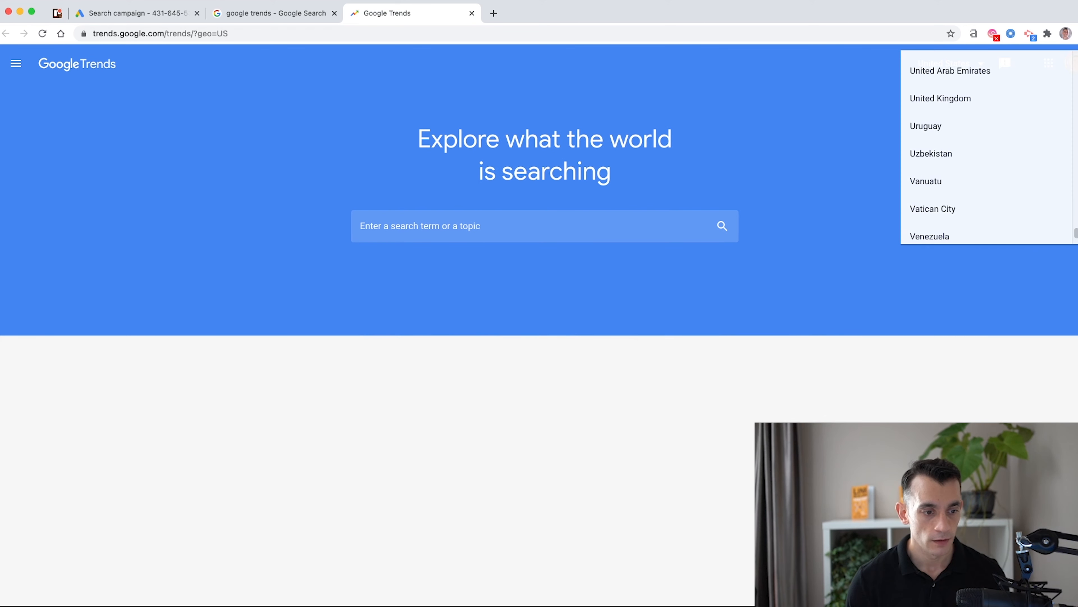
Explore the search term "bitcoin" in Google Trends and look through the available time ranges
{"action": "left_click", "coordinate": [509, 226]}
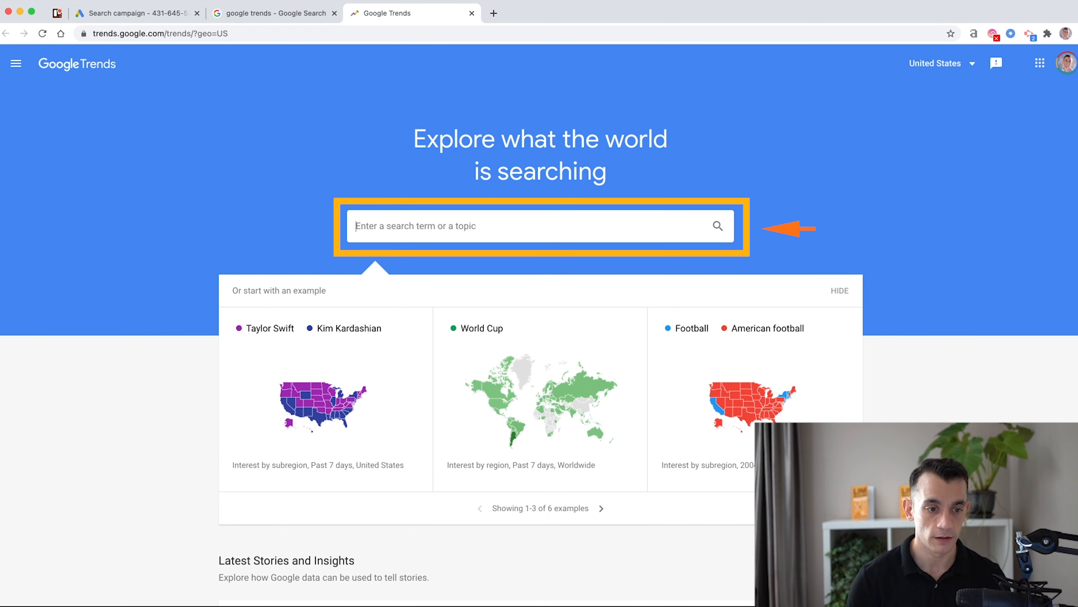
{"action": "type", "text": "bitcoin"}
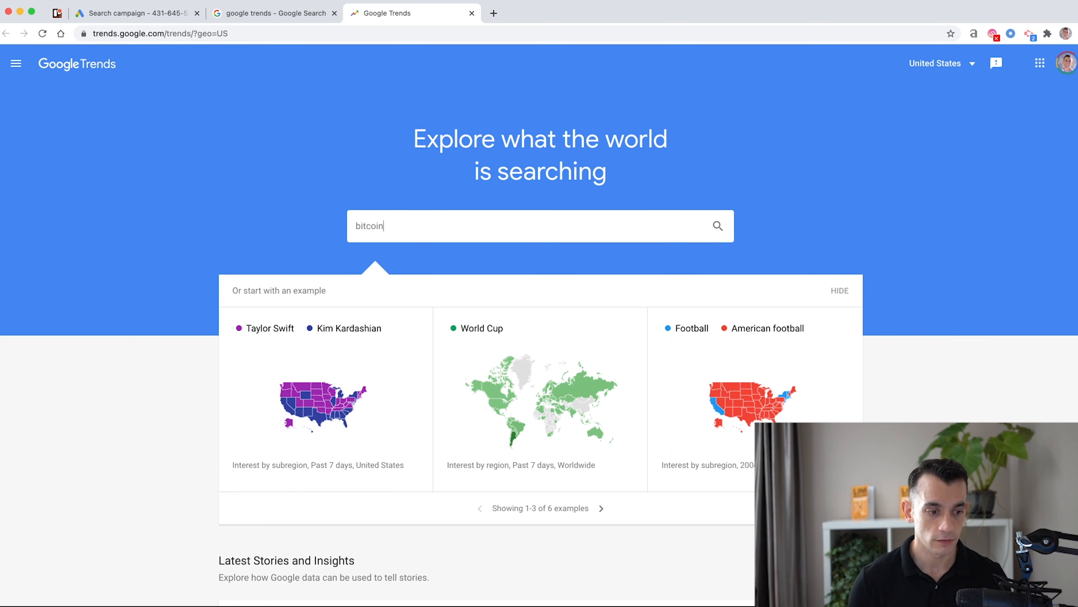
{"action": "key", "text": "Return"}
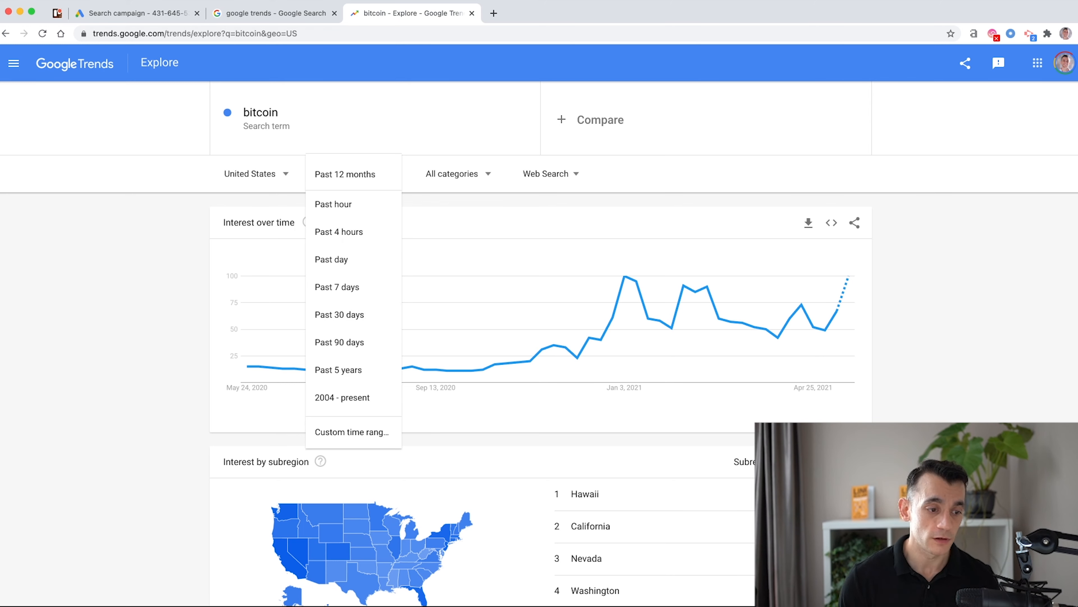
{"action": "key", "text": "Escape"}
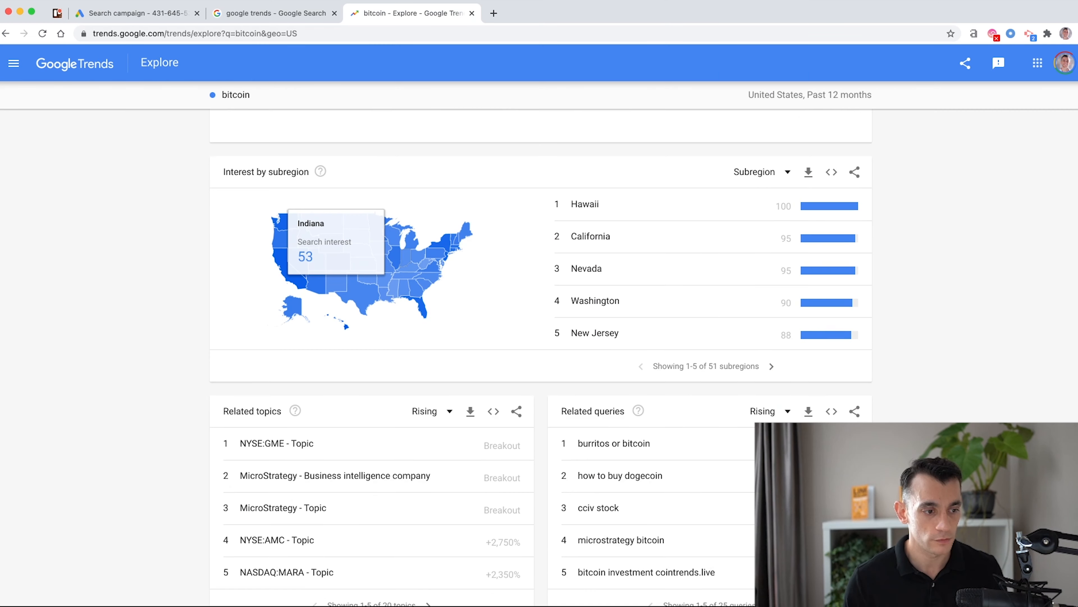
Check the topic suggestions for the bitcoin search term and resubmit "bitcoin" as the term
{"action": "scroll", "coordinate": [539, 328], "scroll_direction": "down", "scroll_amount": 1}
{"action": "scroll", "coordinate": [539, 328], "scroll_direction": "up", "scroll_amount": 10}
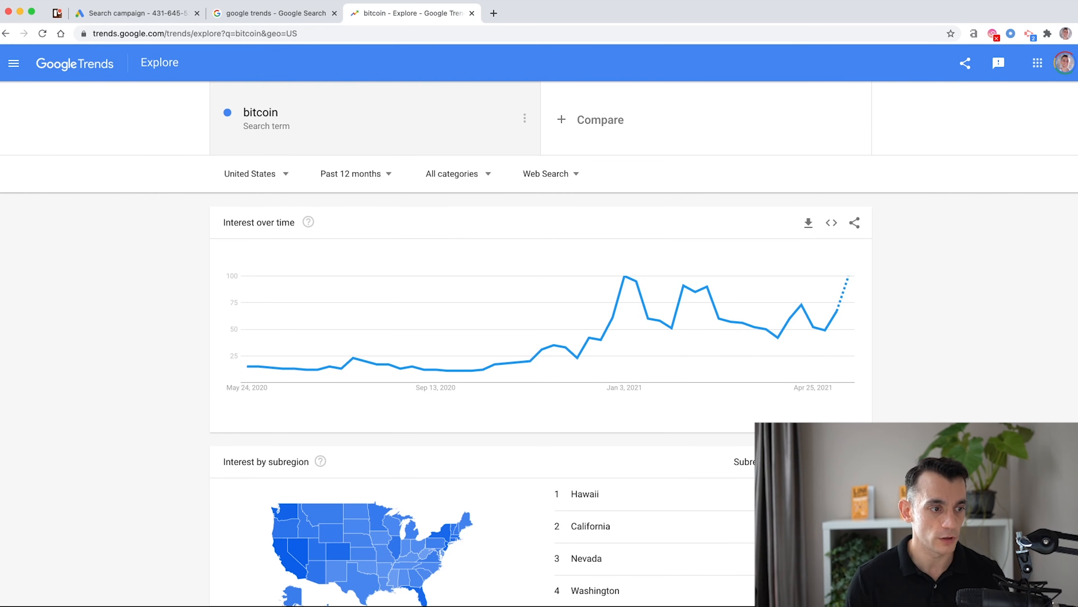
{"action": "left_click", "coordinate": [243, 118]}
{"action": "left_click", "coordinate": [224, 118]}
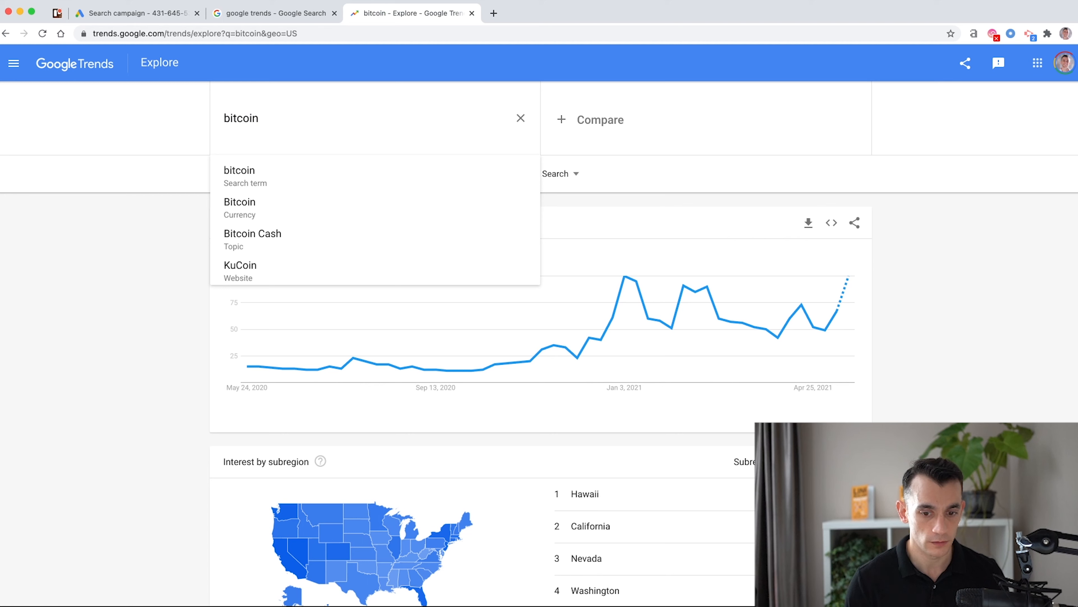
{"action": "key", "text": "Return"}
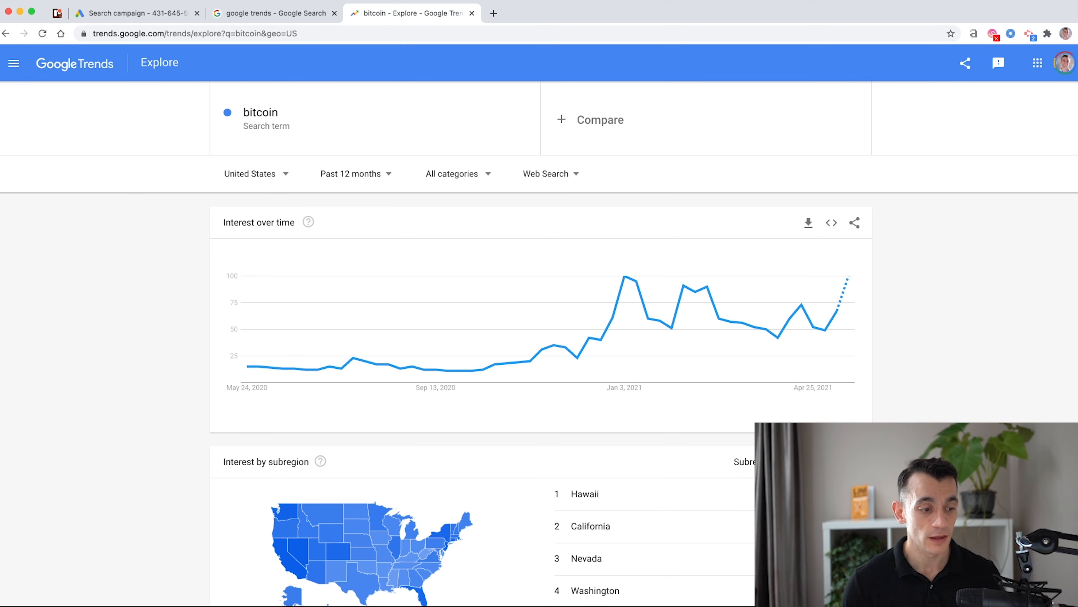
Examine the scale and peaks of the bitcoin interest over time graph, including the weeks of Jan 3 – 9 and May 16 – 22, 2021
{"action": "mouse_move", "coordinate": [137, 390]}
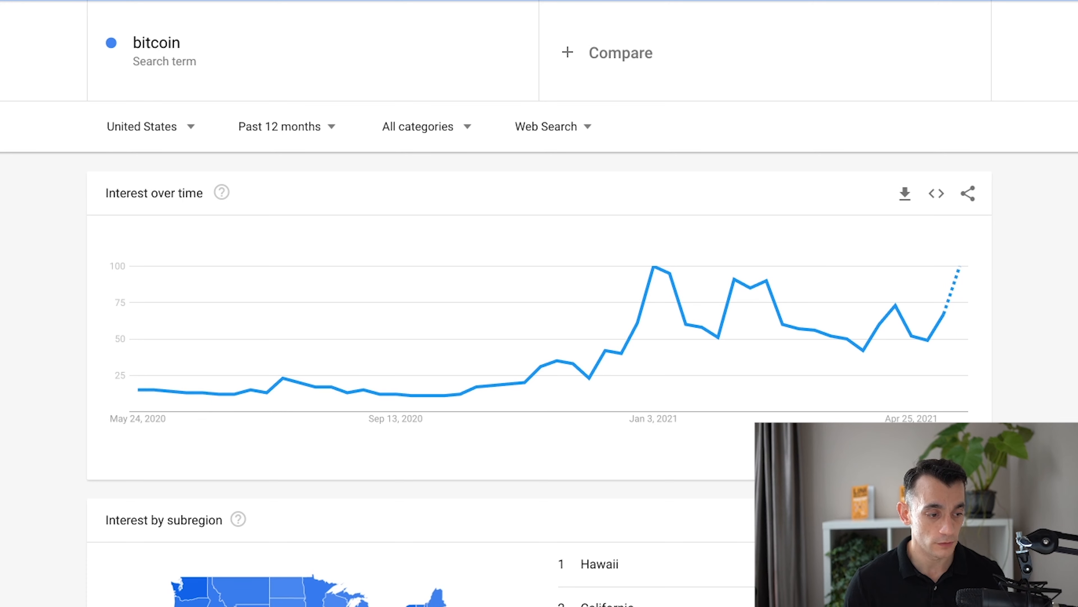
{"action": "left_click_drag", "start_coordinate": [128, 299], "coordinate": [114, 345]}
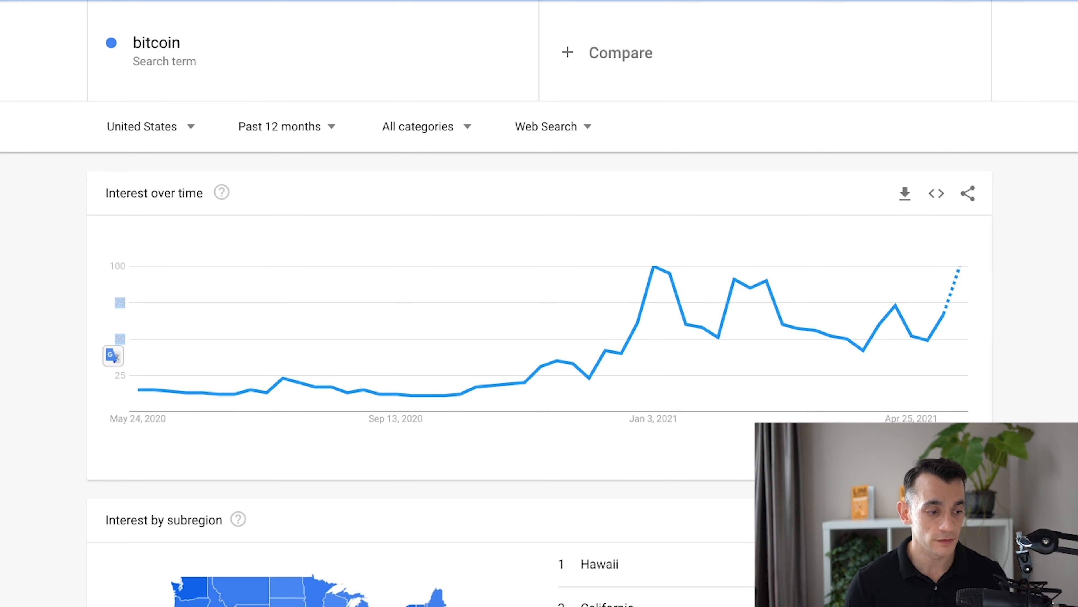
{"action": "left_click_drag", "start_coordinate": [126, 264], "coordinate": [110, 269]}
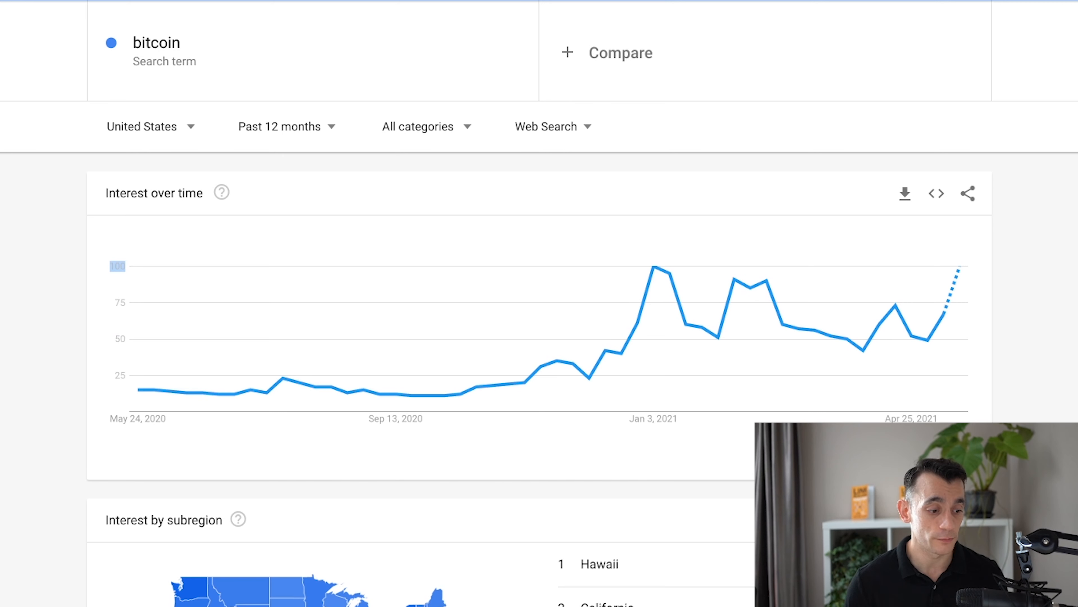
{"action": "left_click", "coordinate": [101, 366]}
{"action": "left_click_drag", "start_coordinate": [101, 366], "coordinate": [126, 377]}
{"action": "mouse_move", "coordinate": [138, 388]}
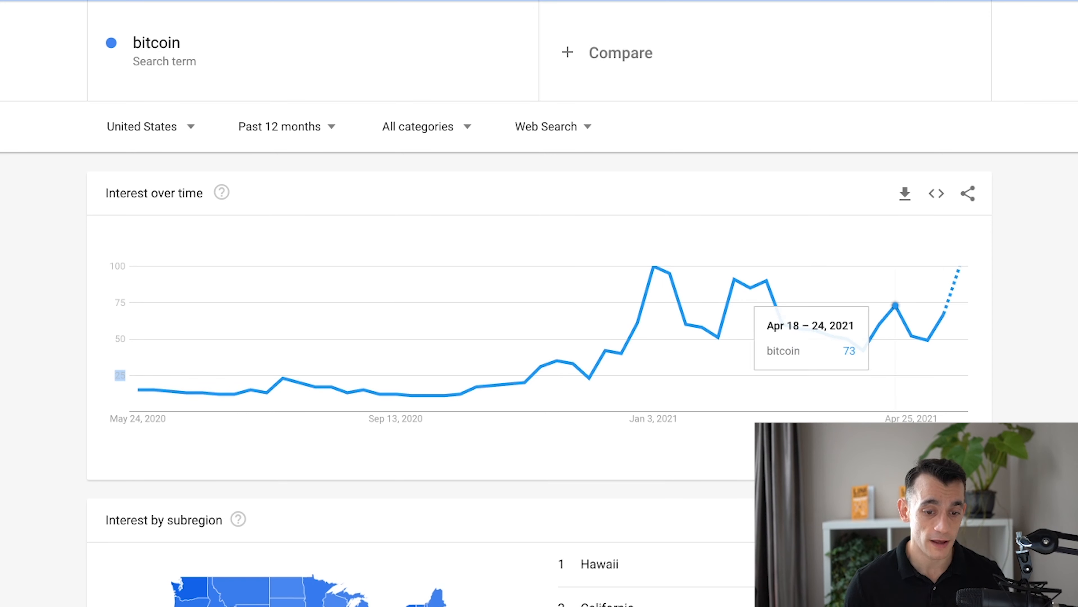
{"action": "mouse_move", "coordinate": [654, 266]}
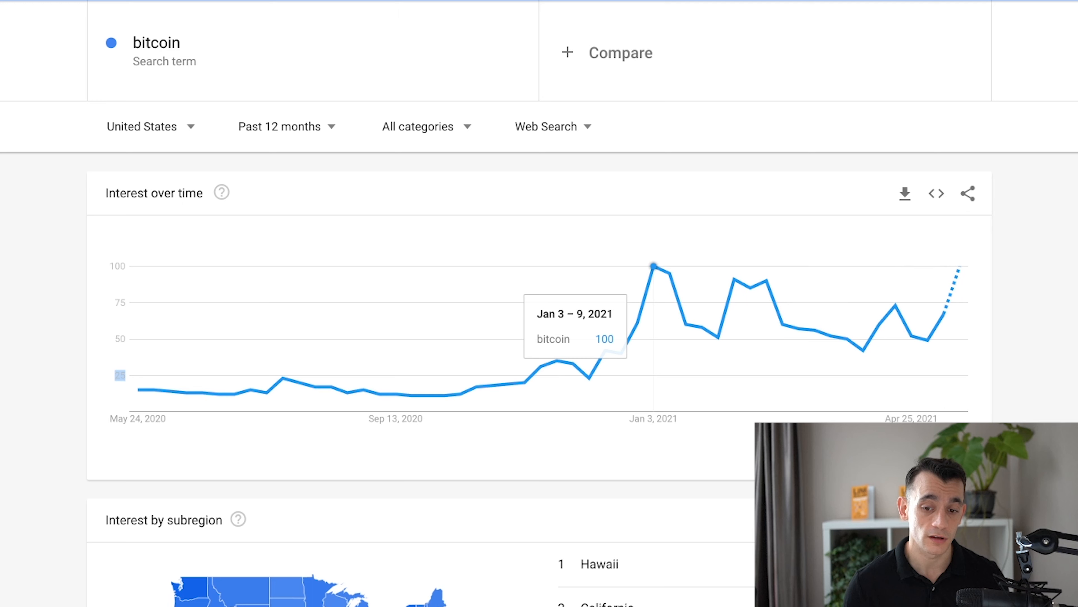
{"action": "mouse_move", "coordinate": [960, 266]}
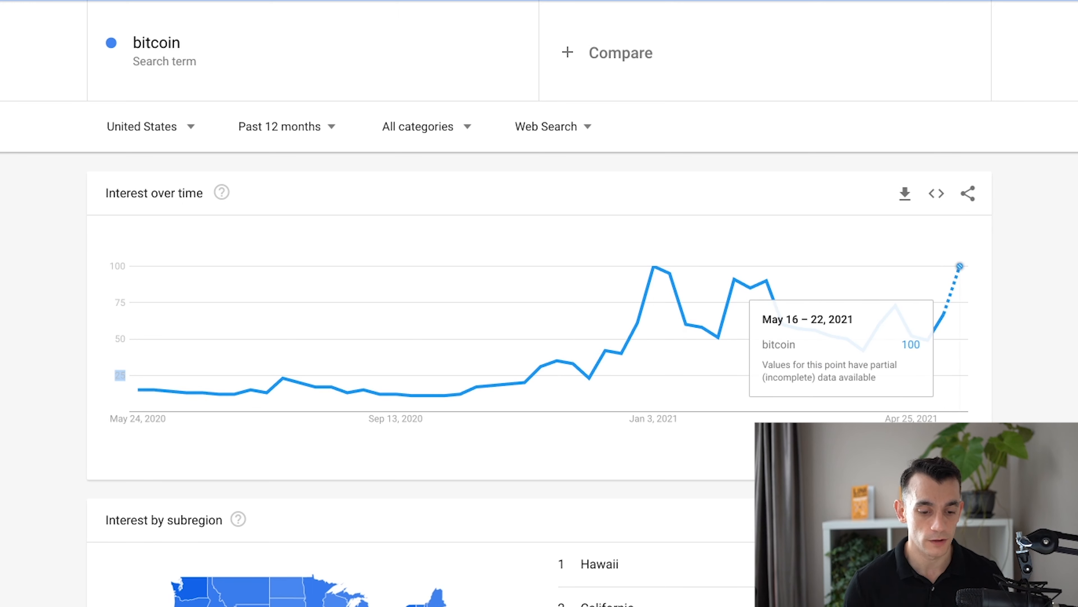
Review the bitcoin interest by subregion and the related topics and queries, and return to the interest graph
{"action": "scroll", "coordinate": [539, 323], "scroll_direction": "down", "scroll_amount": 5}
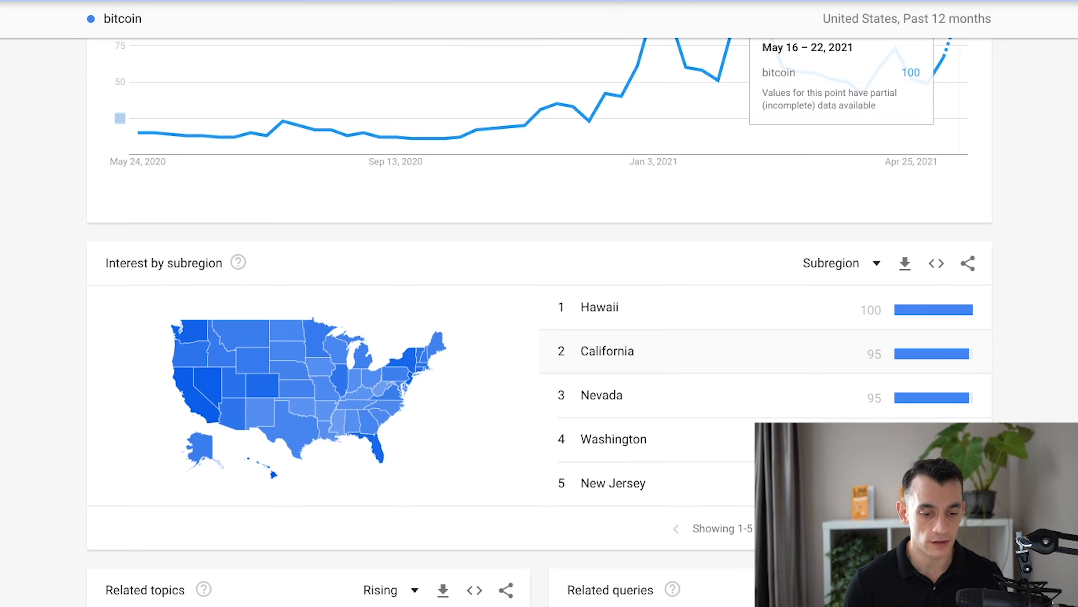
{"action": "scroll", "coordinate": [271, 376], "scroll_direction": "down", "scroll_amount": 2}
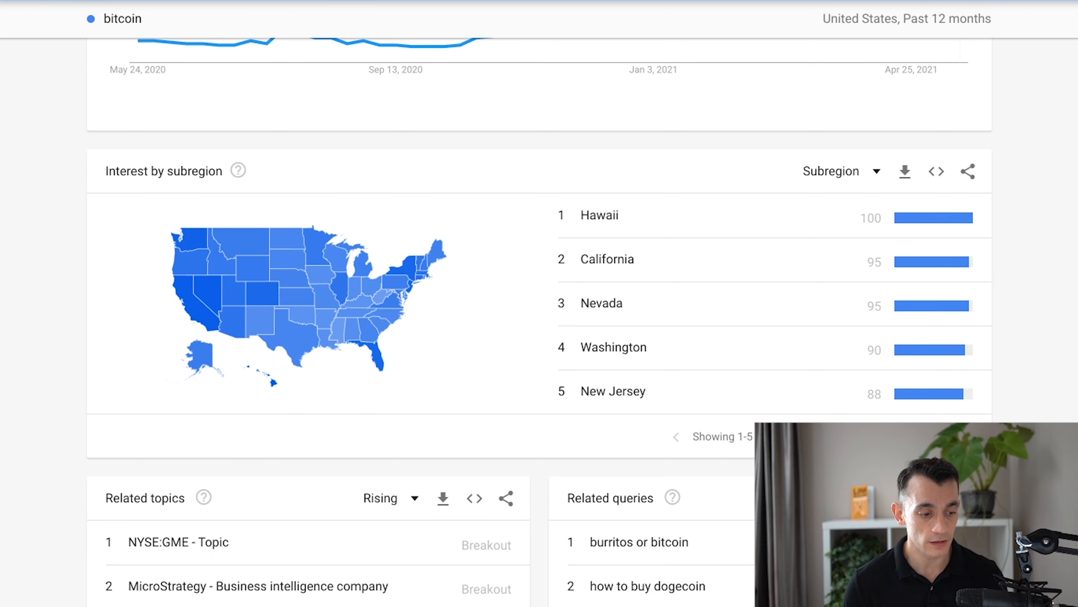
{"action": "scroll", "coordinate": [539, 303], "scroll_direction": "down", "scroll_amount": 2}
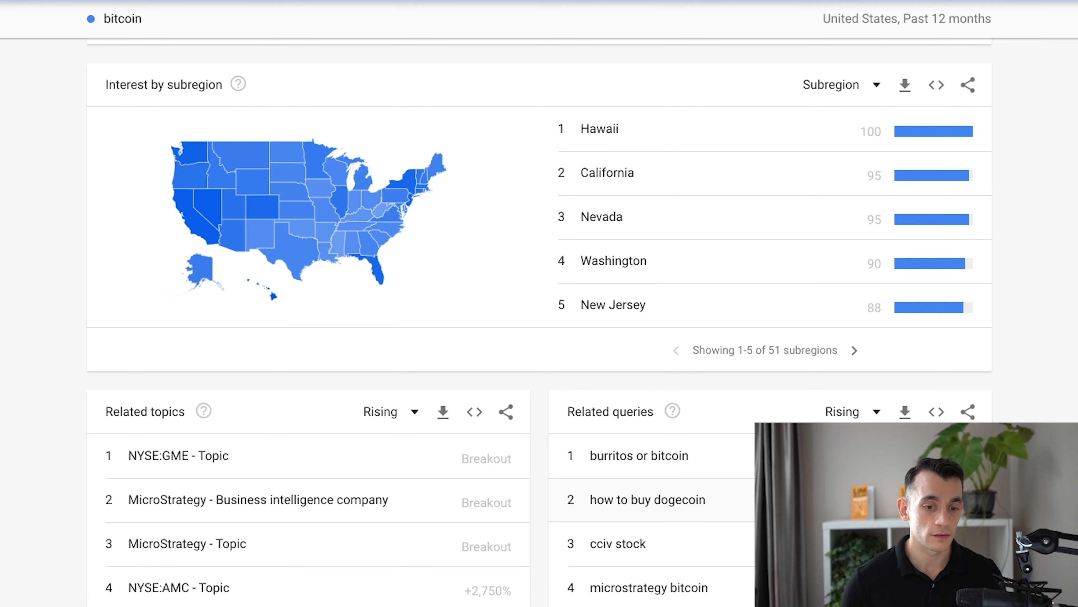
{"action": "scroll", "coordinate": [539, 303], "scroll_direction": "up", "scroll_amount": 10}
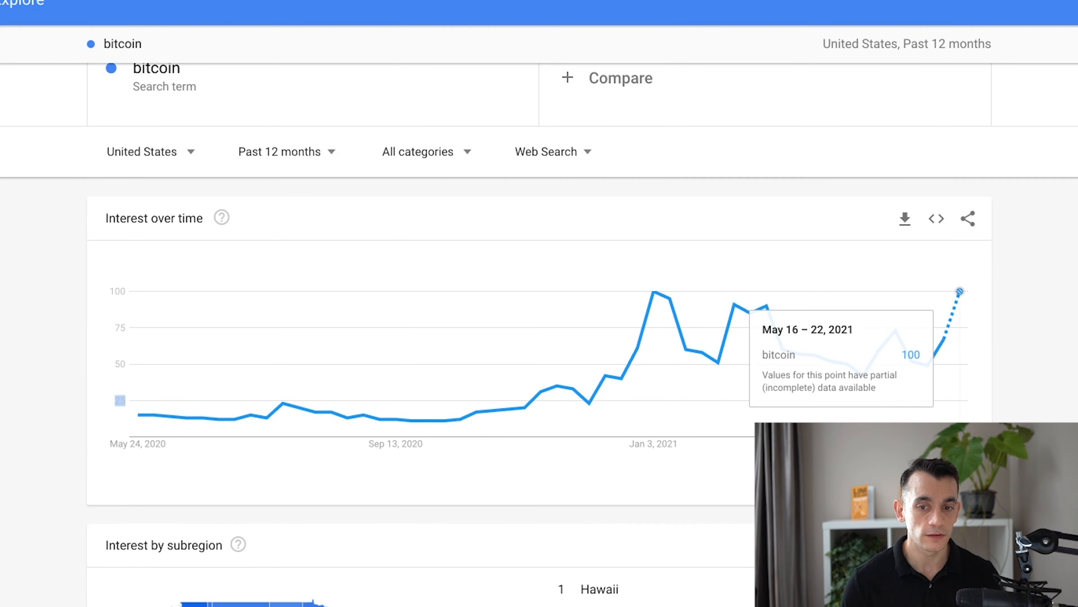
{"action": "scroll", "coordinate": [313, 71], "scroll_direction": "up", "scroll_amount": 3}
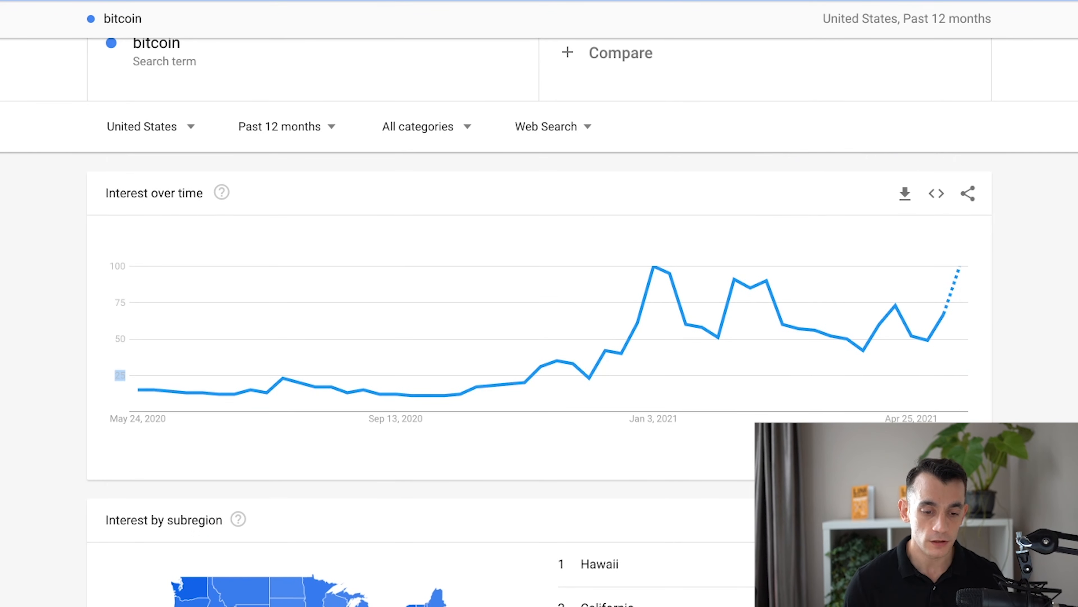
Check the sorting options of the bitcoin related queries and set the list to Top
{"action": "scroll", "coordinate": [271, 288], "scroll_direction": "down", "scroll_amount": 5}
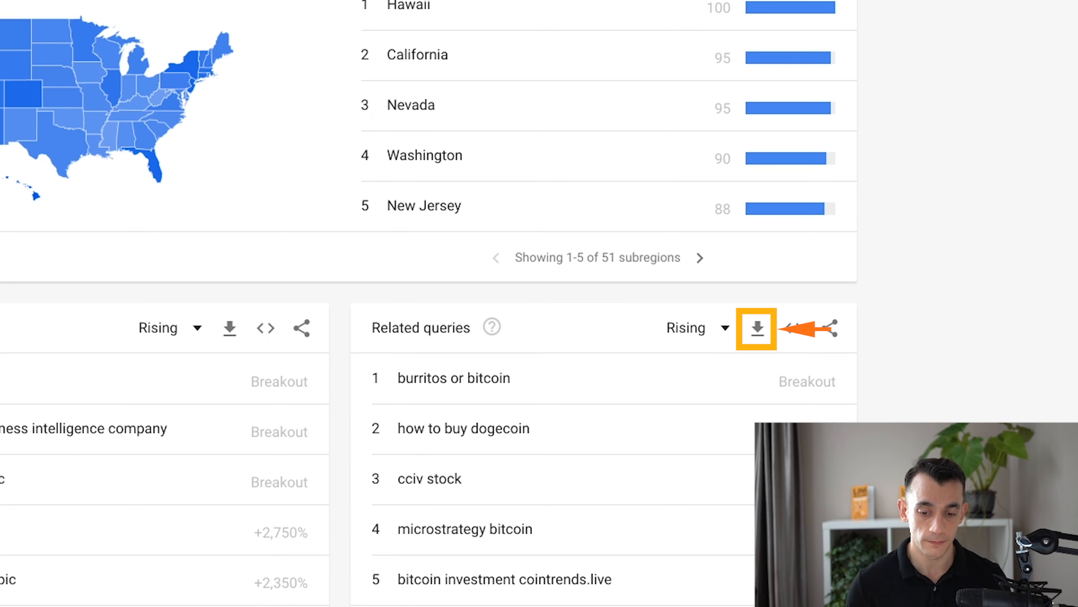
{"action": "left_click", "coordinate": [698, 328]}
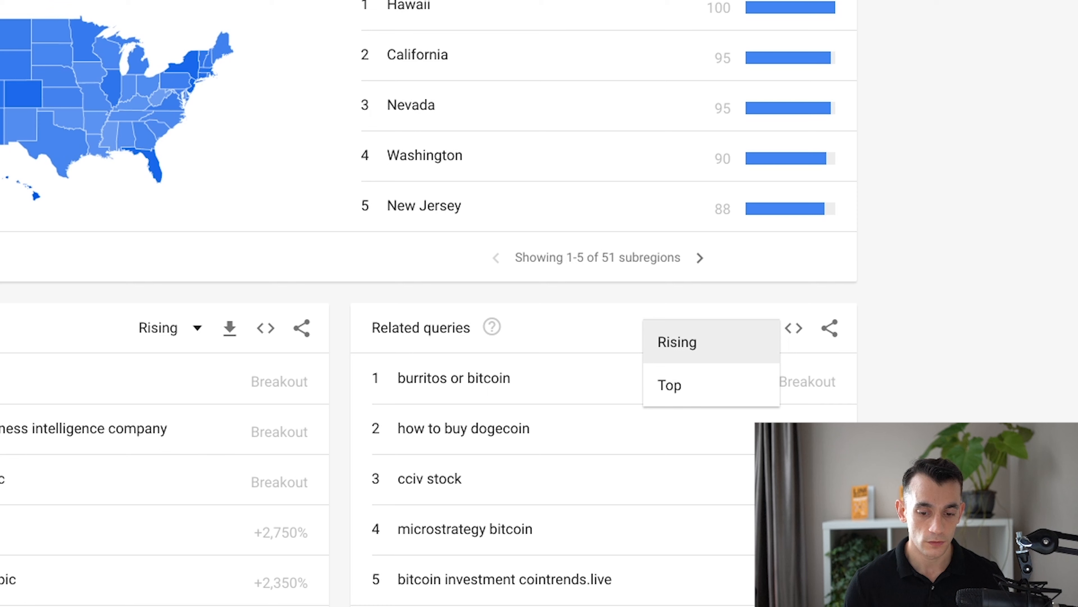
{"action": "left_click", "coordinate": [698, 340]}
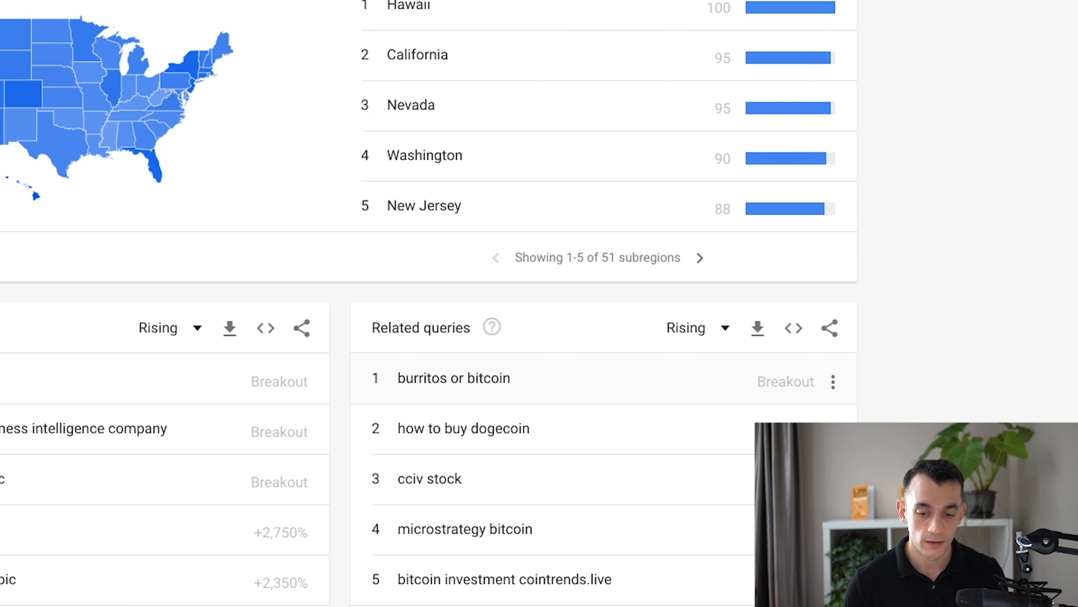
{"action": "left_click", "coordinate": [696, 327]}
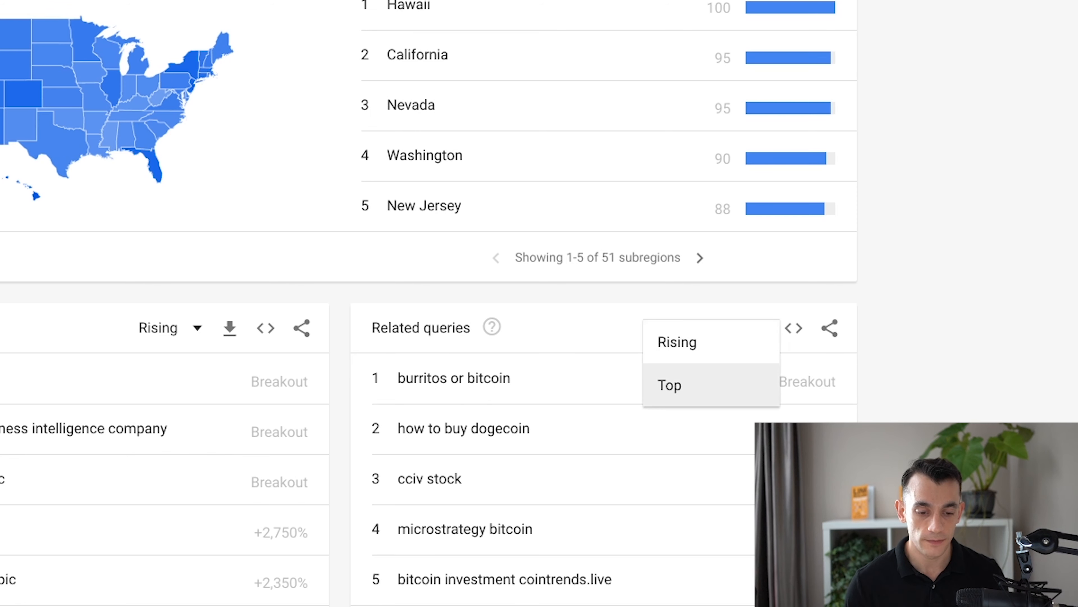
{"action": "left_click", "coordinate": [675, 385]}
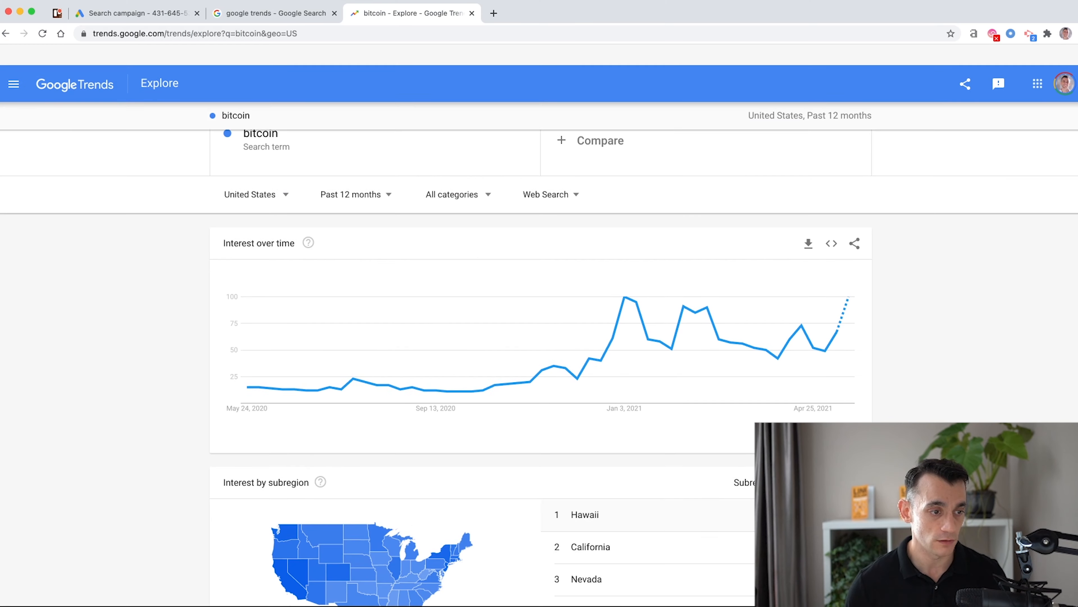
{"action": "left_click", "coordinate": [261, 115]}
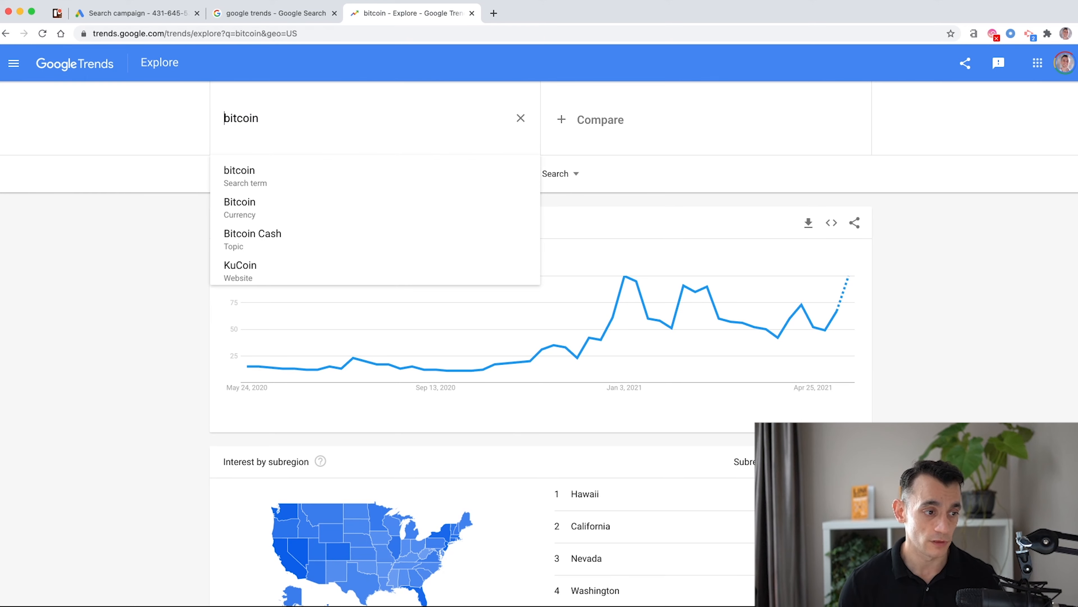
{"action": "key", "text": "super+a"}
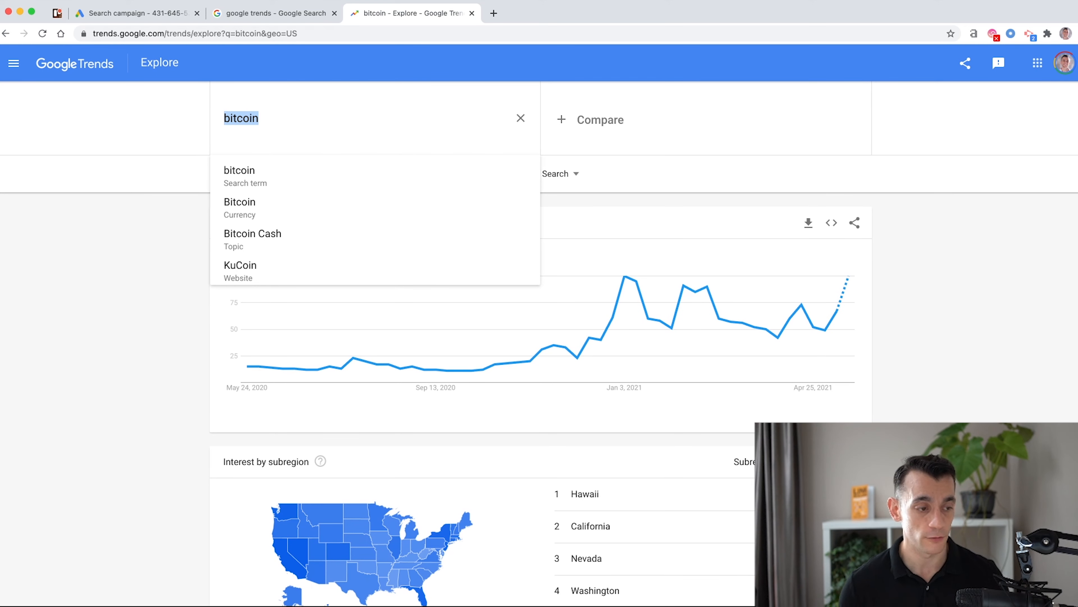
{"action": "key", "text": "Escape"}
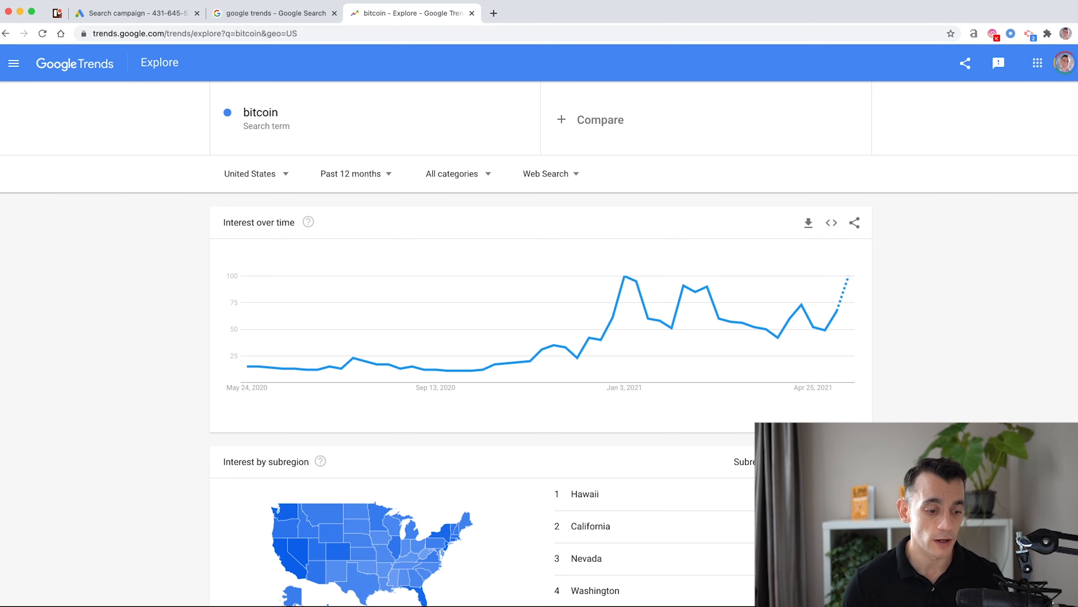
Review the bitcoin interest graph, the subregion ranking and the top related queries
{"action": "scroll", "coordinate": [344, 273], "scroll_direction": "down", "scroll_amount": 8}
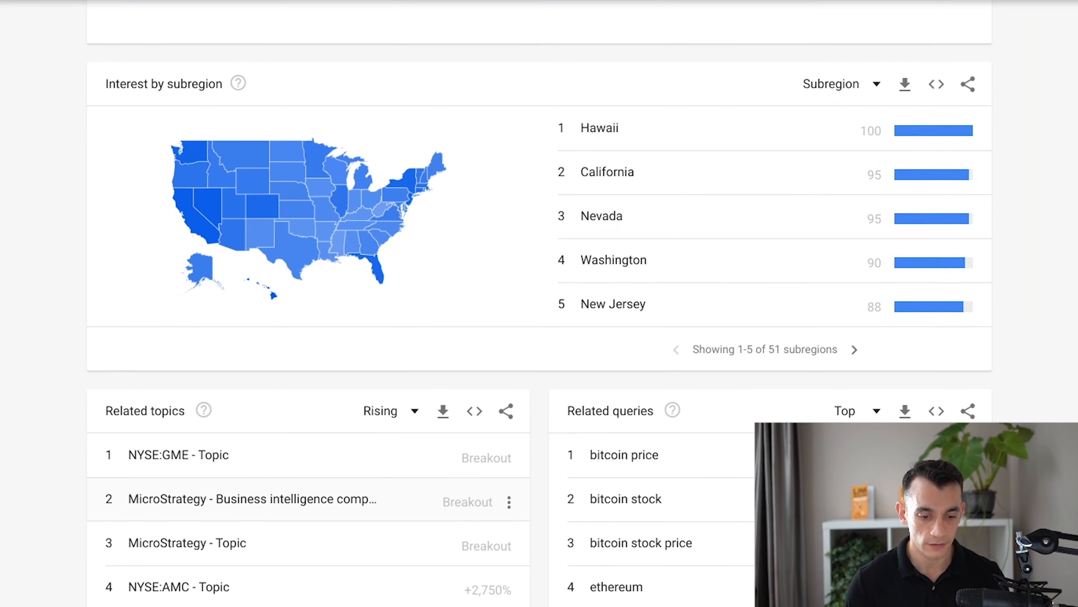
{"action": "scroll", "coordinate": [309, 512], "scroll_direction": "up", "scroll_amount": 10}
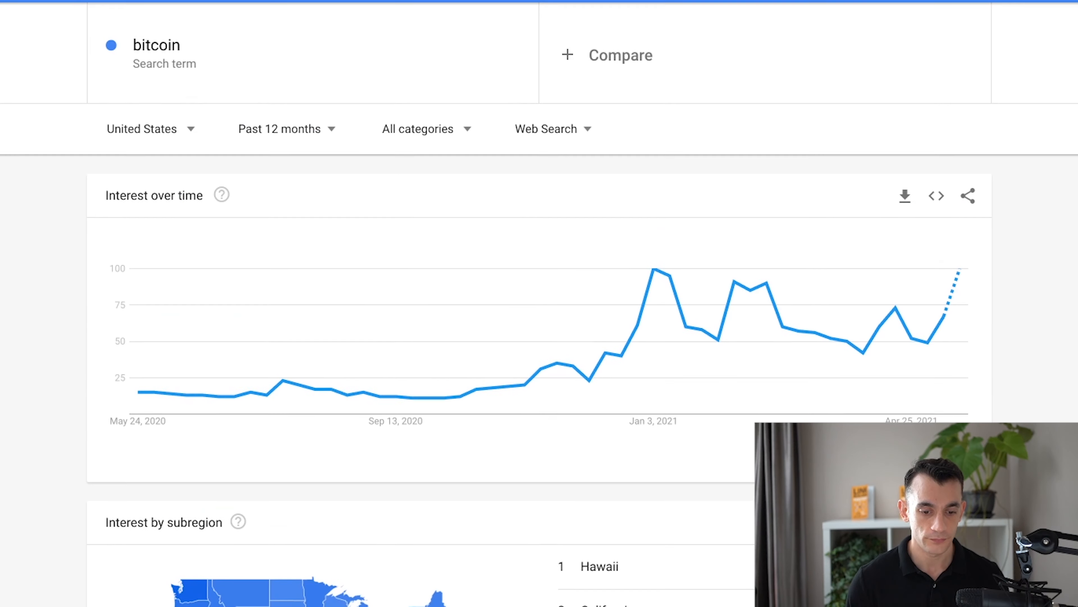
{"action": "scroll", "coordinate": [309, 527], "scroll_direction": "down", "scroll_amount": 10}
{"action": "scroll", "coordinate": [309, 527], "scroll_direction": "up", "scroll_amount": 1}
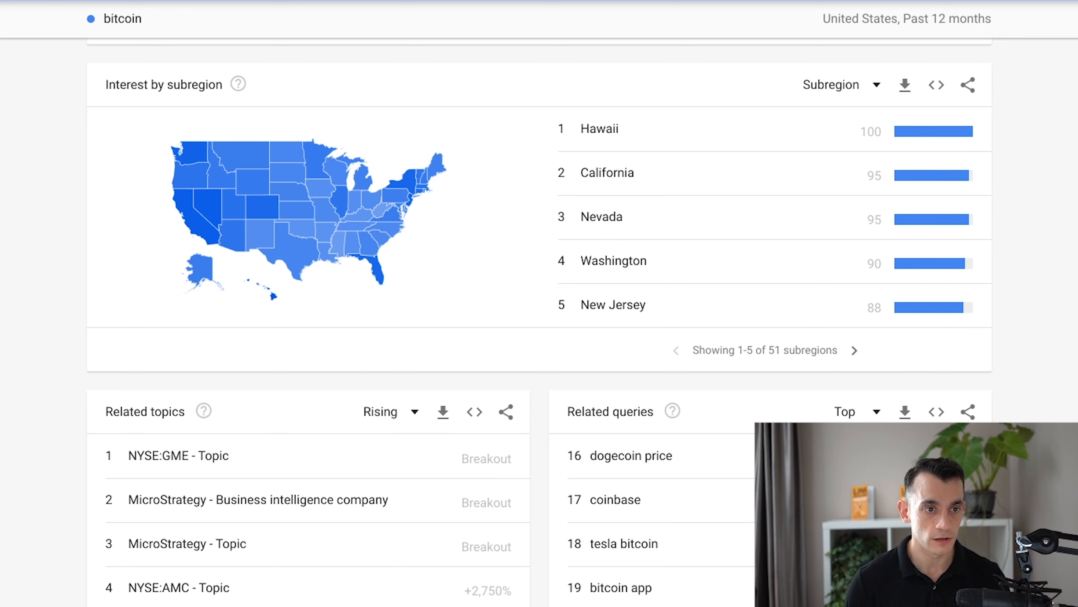
Create a new Google Sheets spreadsheet and import relatedQueries.csv with Replace spreadsheet and automatic separator detection
{"action": "key", "text": "ctrl+t"}
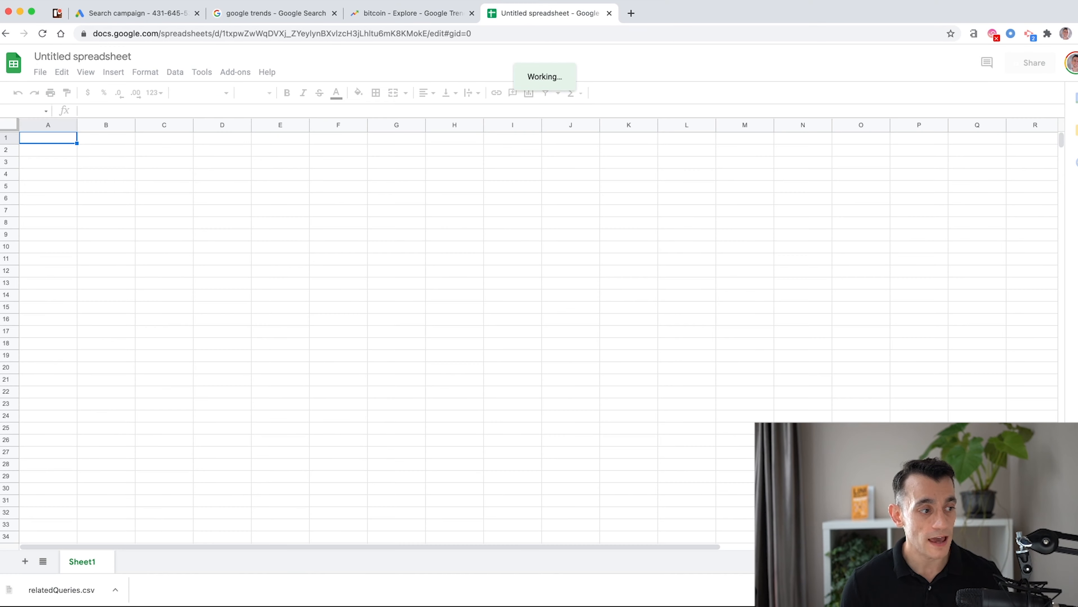
{"action": "left_click", "coordinate": [40, 72]}
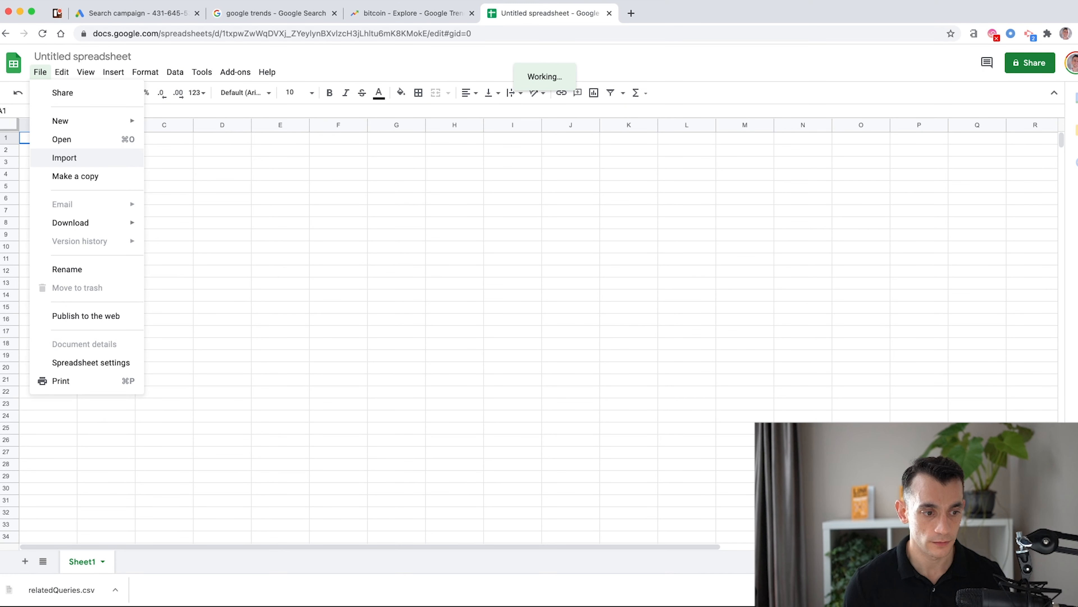
{"action": "left_click", "coordinate": [61, 157]}
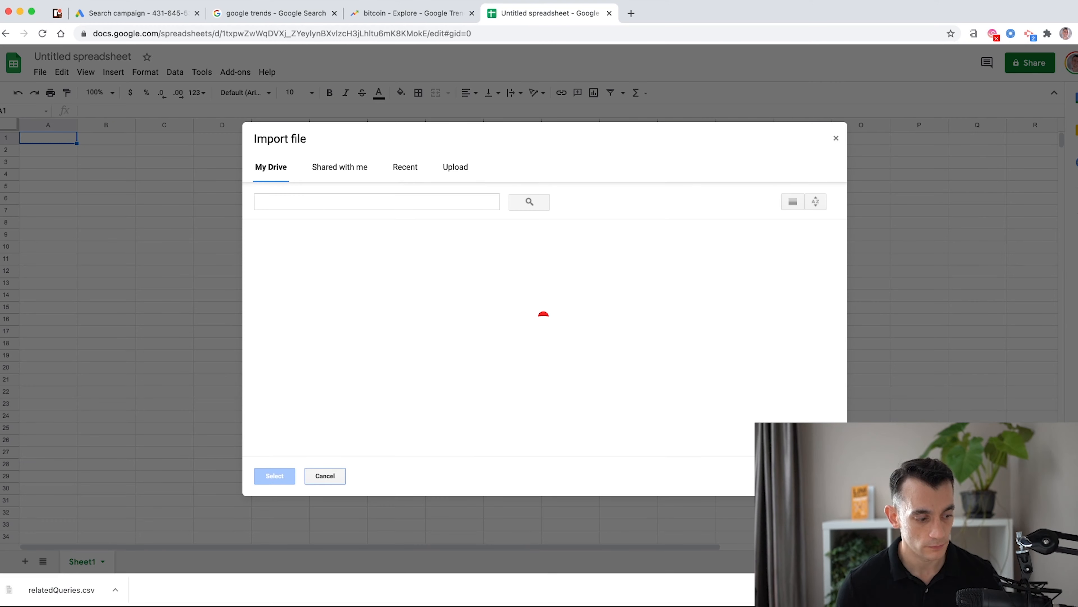
{"action": "left_click_drag", "start_coordinate": [62, 589], "coordinate": [545, 317]}
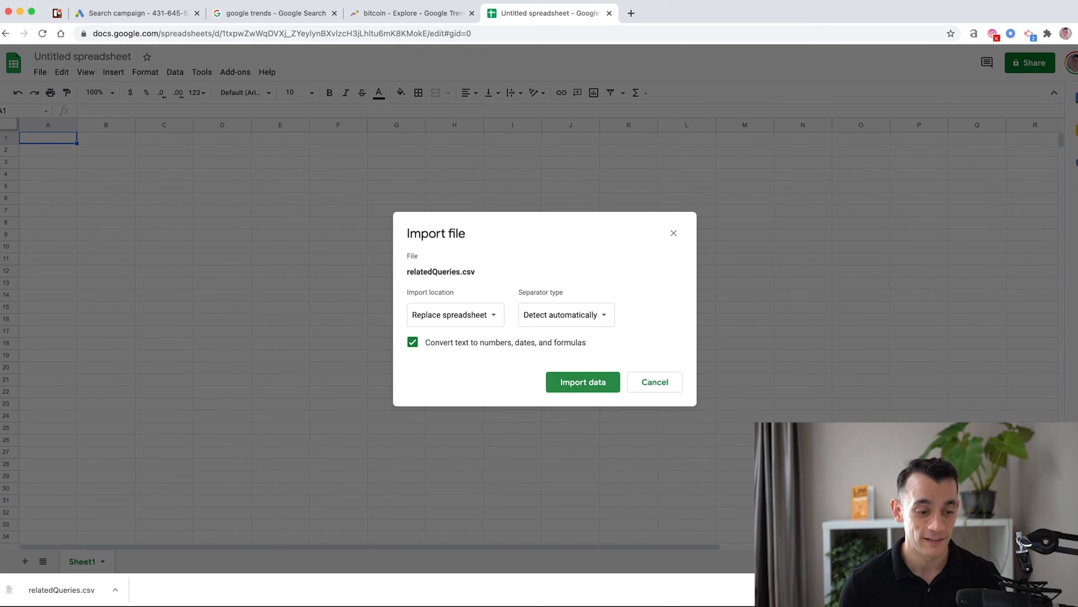
{"action": "left_click", "coordinate": [583, 382]}
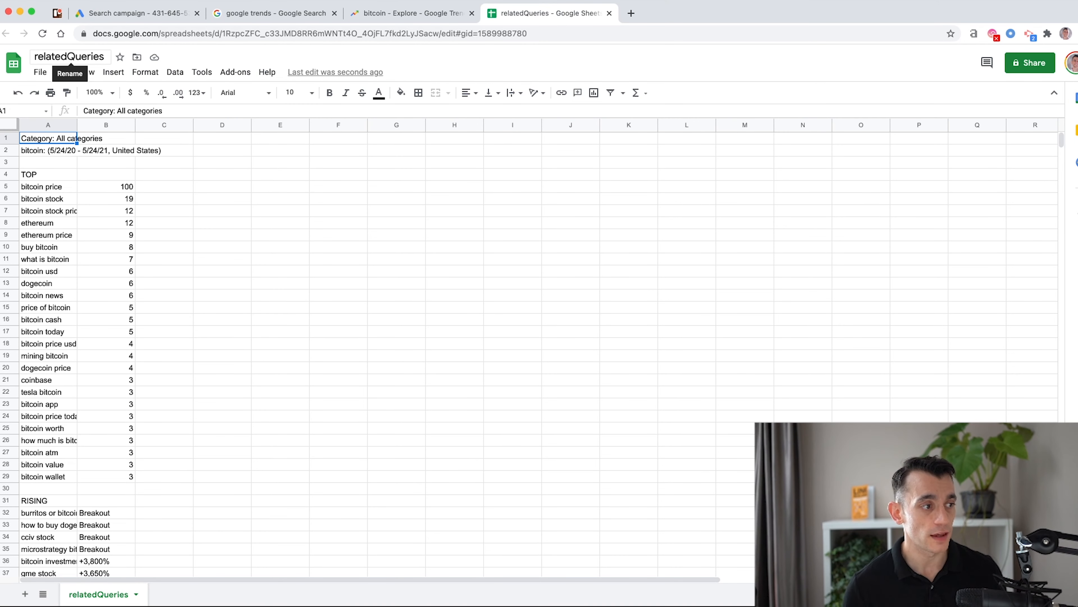
Rename the spreadsheet as "Keyword Research: Bitcoin"
{"action": "left_click", "coordinate": [69, 57]}
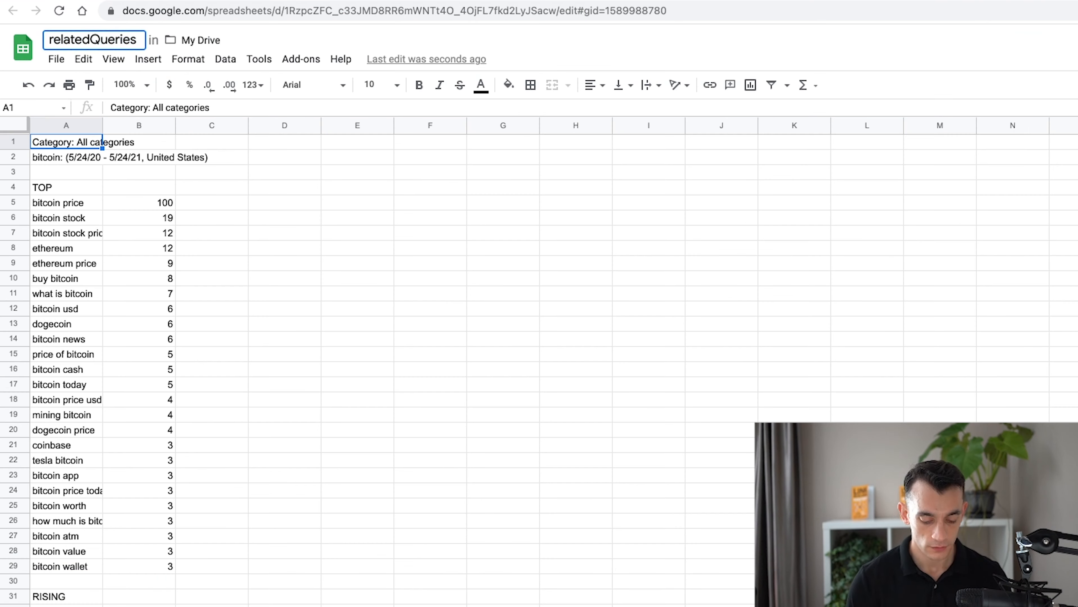
{"action": "type", "text": "Keyw"}
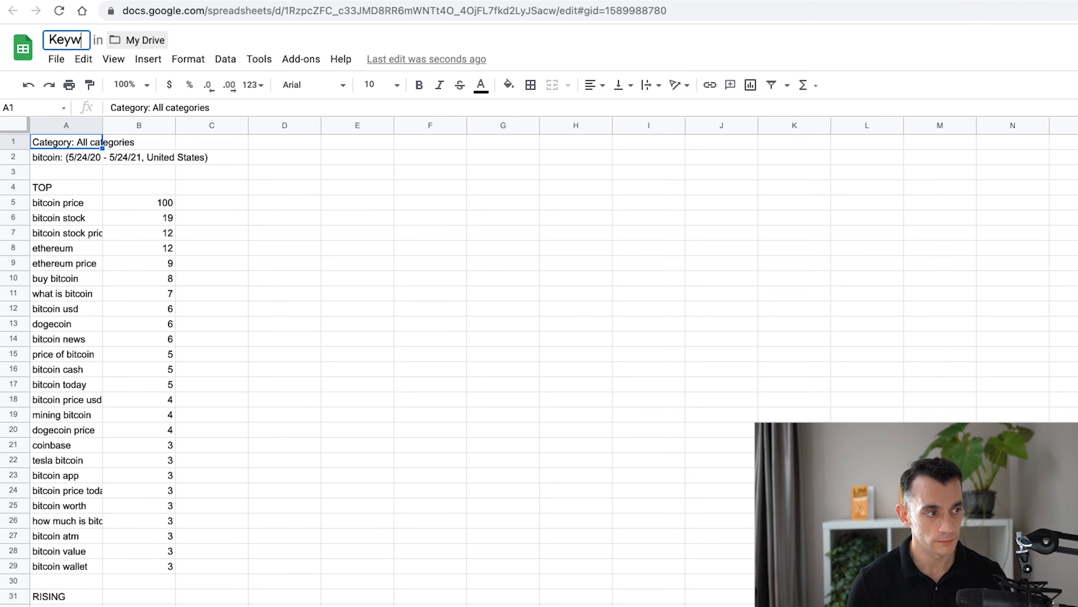
{"action": "type", "text": "ord Research"}
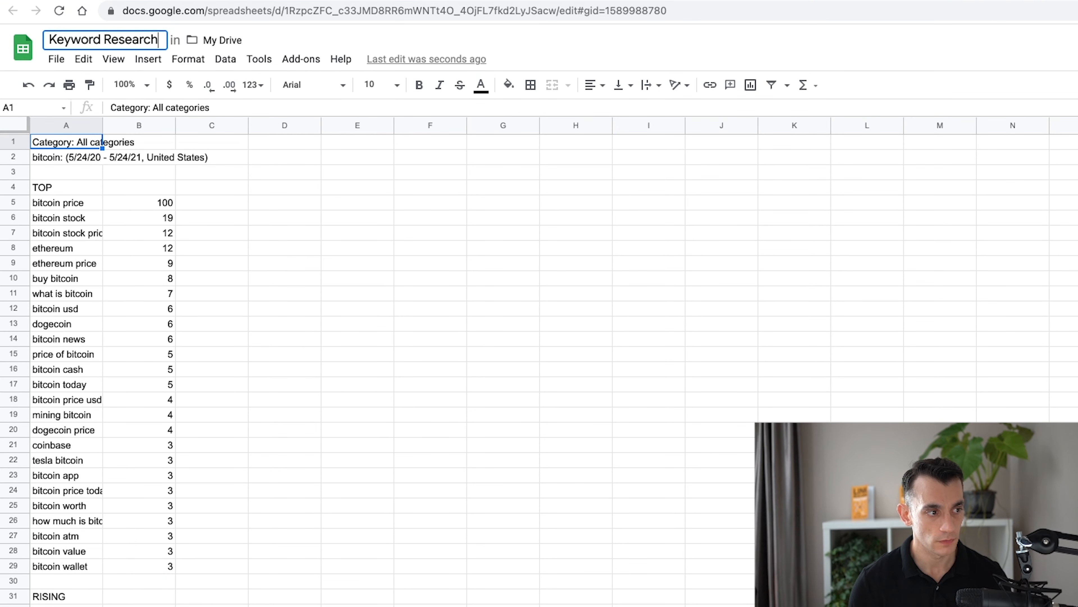
{"action": "type", "text": ": Bitcoin"}
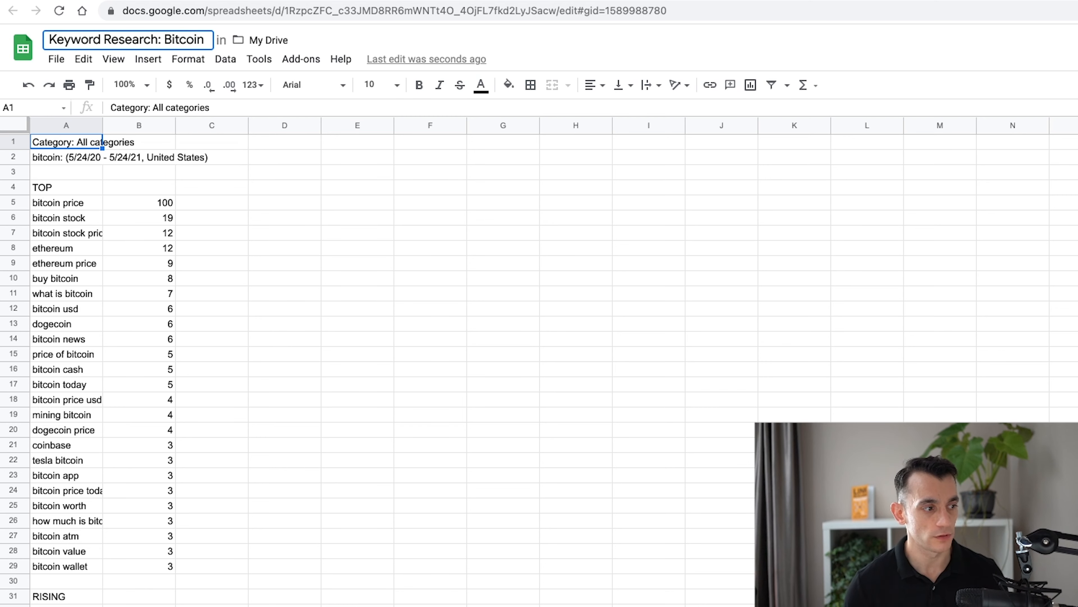
{"action": "key", "text": "Return"}
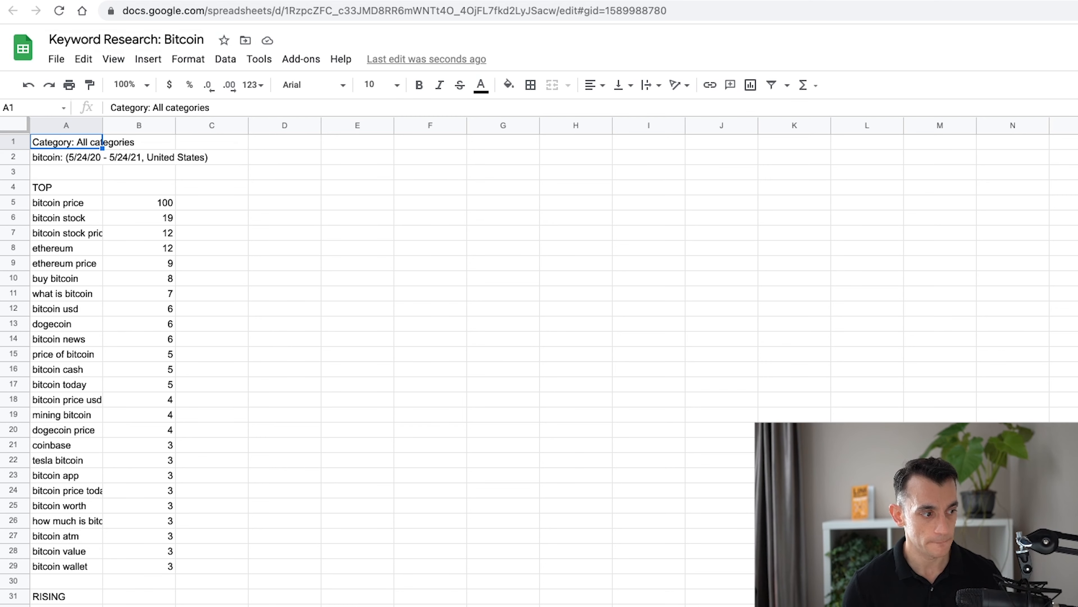
Delete the first row containing "Category: All categories"
{"action": "left_click", "coordinate": [13, 141]}
{"action": "right_click", "coordinate": [13, 141]}
{"action": "left_click", "coordinate": [55, 308]}
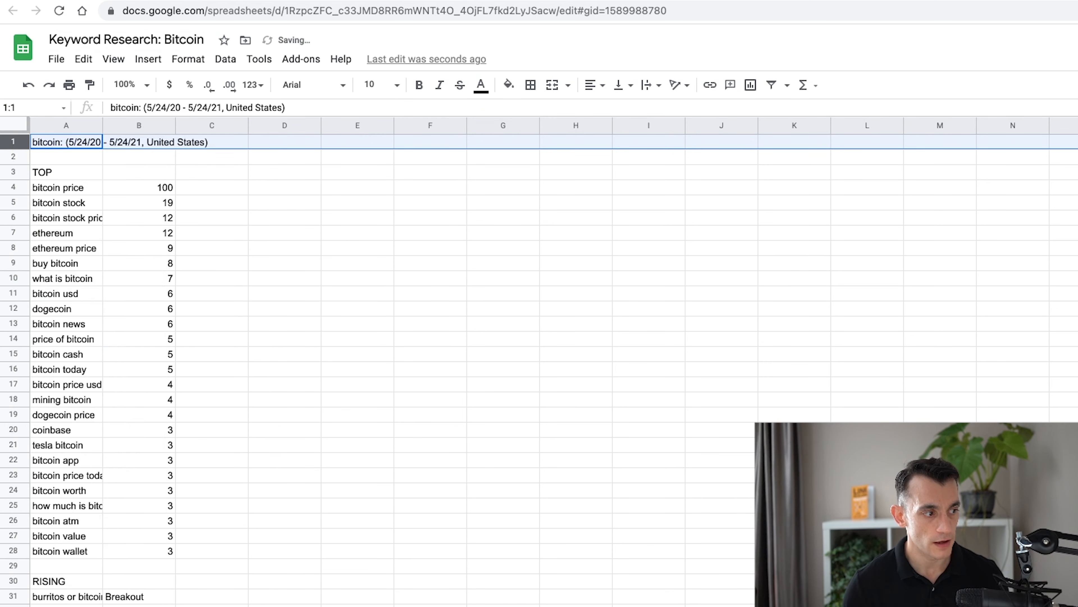
Widen column A so the full keyword texts in the TOP and RISING lists fit
{"action": "left_click", "coordinate": [67, 173]}
{"action": "scroll", "coordinate": [105, 366], "scroll_direction": "down", "scroll_amount": 4}
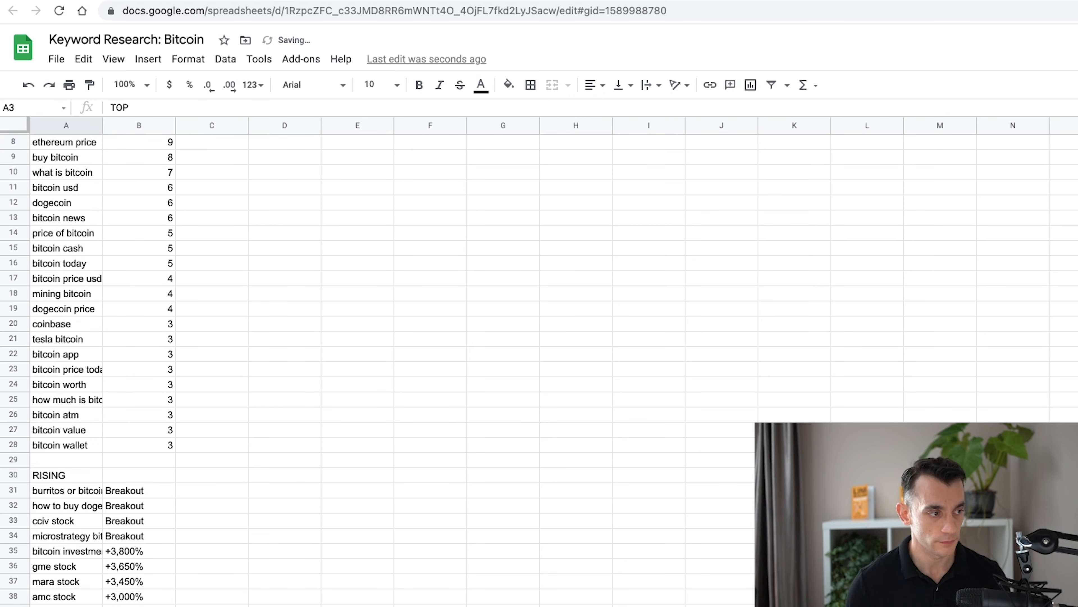
{"action": "scroll", "coordinate": [105, 366], "scroll_direction": "down", "scroll_amount": 1}
{"action": "left_click_drag", "start_coordinate": [102, 125], "coordinate": [211, 125]}
{"action": "scroll", "coordinate": [170, 297], "scroll_direction": "up", "scroll_amount": 5}
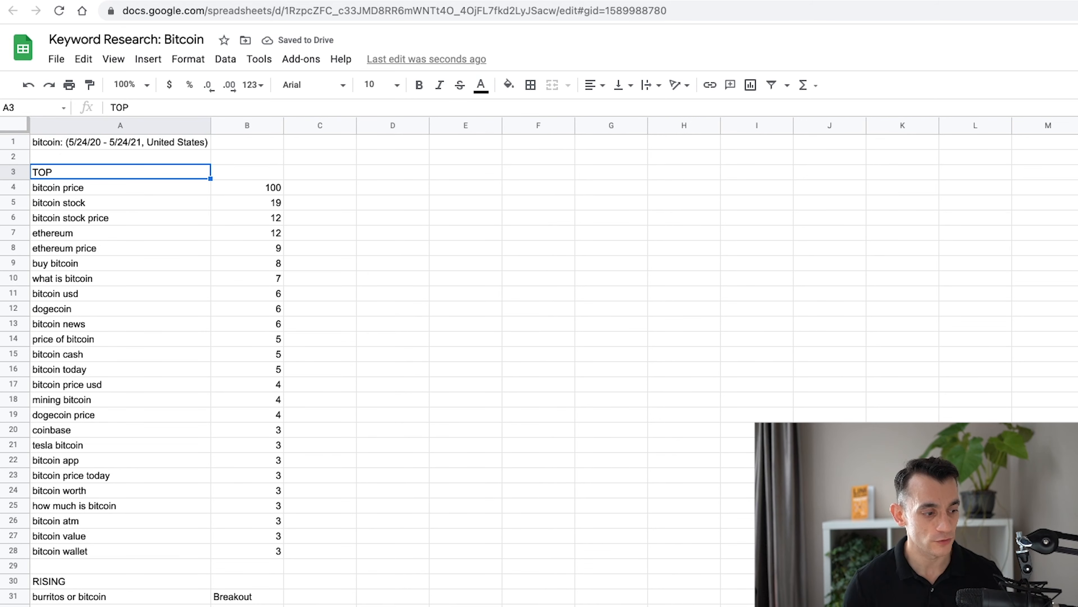
Examine the TOP and RISING keyword lists in the sheet, comparing the queries with their interest values
{"action": "scroll", "coordinate": [140, 369], "scroll_direction": "down", "scroll_amount": 5}
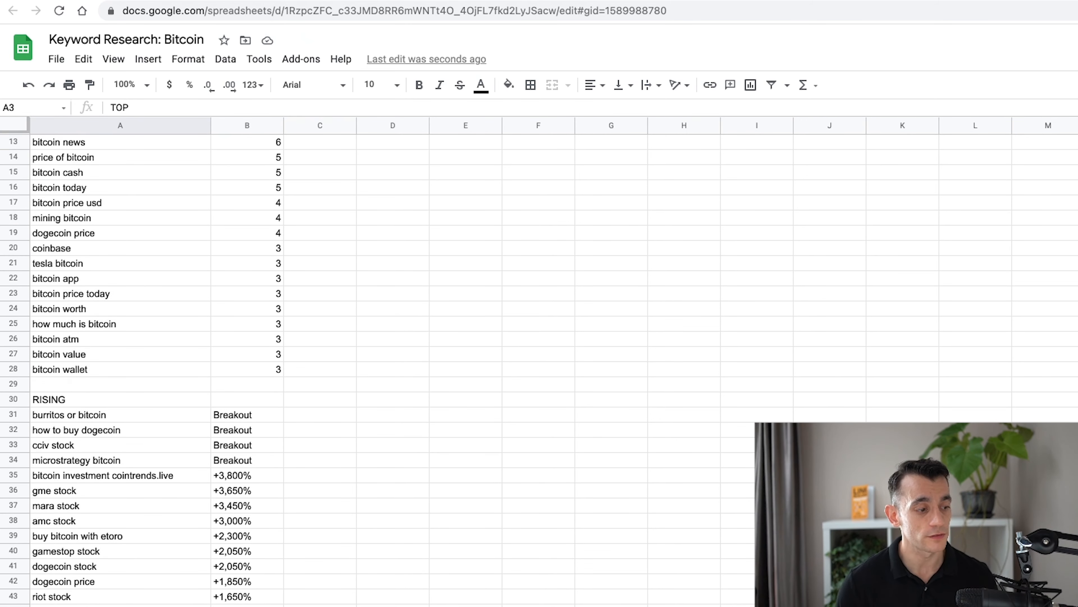
{"action": "left_click", "coordinate": [120, 384]}
{"action": "left_click", "coordinate": [120, 414]}
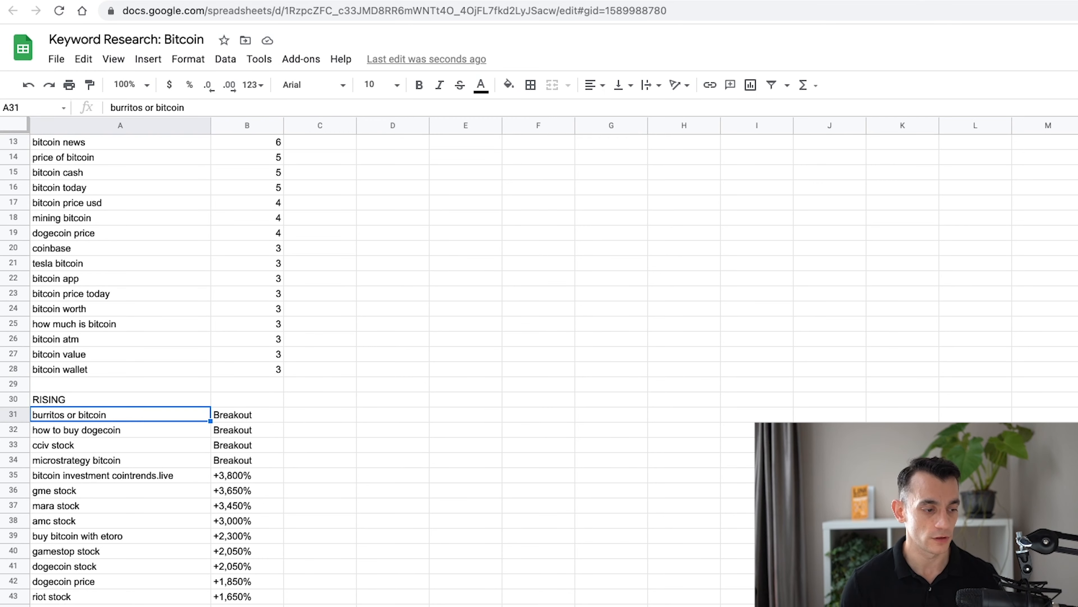
{"action": "left_click", "coordinate": [120, 399]}
{"action": "scroll", "coordinate": [140, 370], "scroll_direction": "down", "scroll_amount": 5}
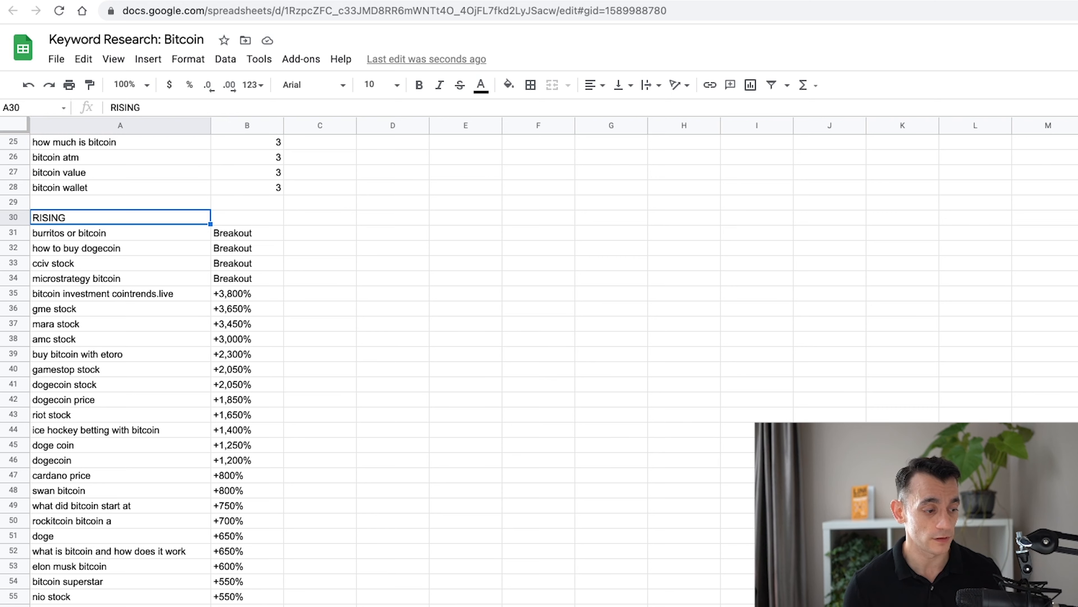
{"action": "scroll", "coordinate": [539, 361], "scroll_direction": "up", "scroll_amount": 8}
{"action": "scroll", "coordinate": [539, 361], "scroll_direction": "right", "scroll_amount": 5}
{"action": "scroll", "coordinate": [540, 361], "scroll_direction": "left", "scroll_amount": 5}
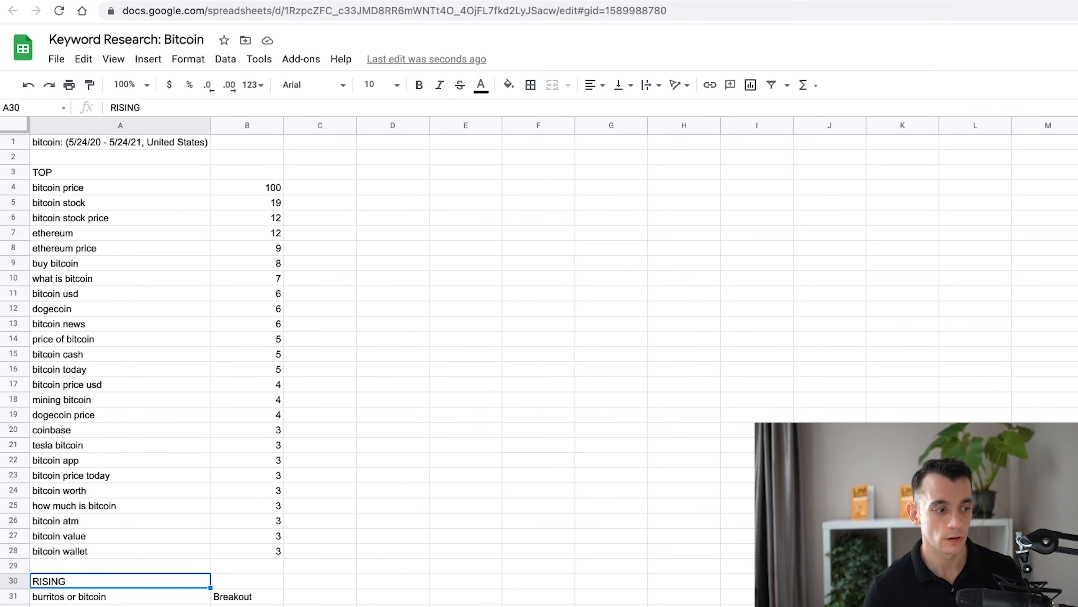
{"action": "left_click", "coordinate": [102, 172]}
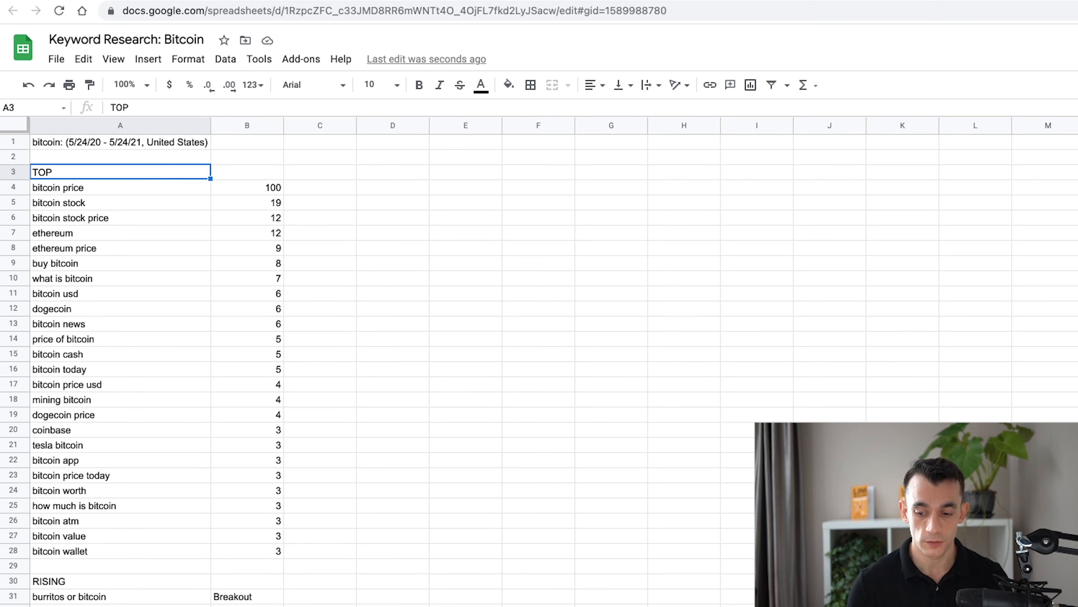
{"action": "left_click", "coordinate": [120, 125]}
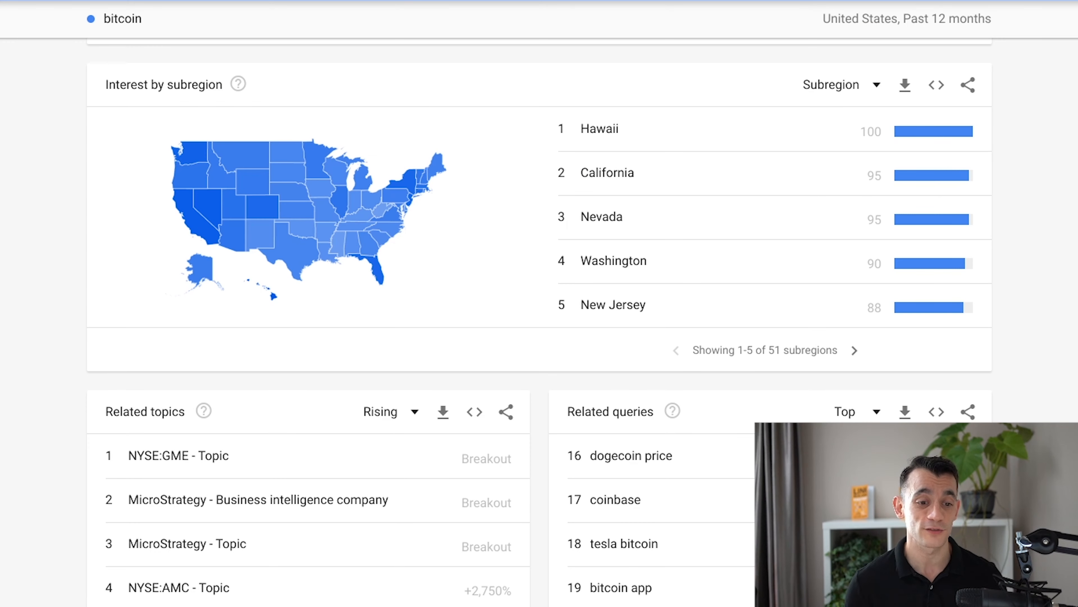
Back in Google Trends, show related topics 6-10 for bitcoin and open the "Dogecoin - Software" topic
{"action": "scroll", "coordinate": [539, 303], "scroll_direction": "up", "scroll_amount": 5}
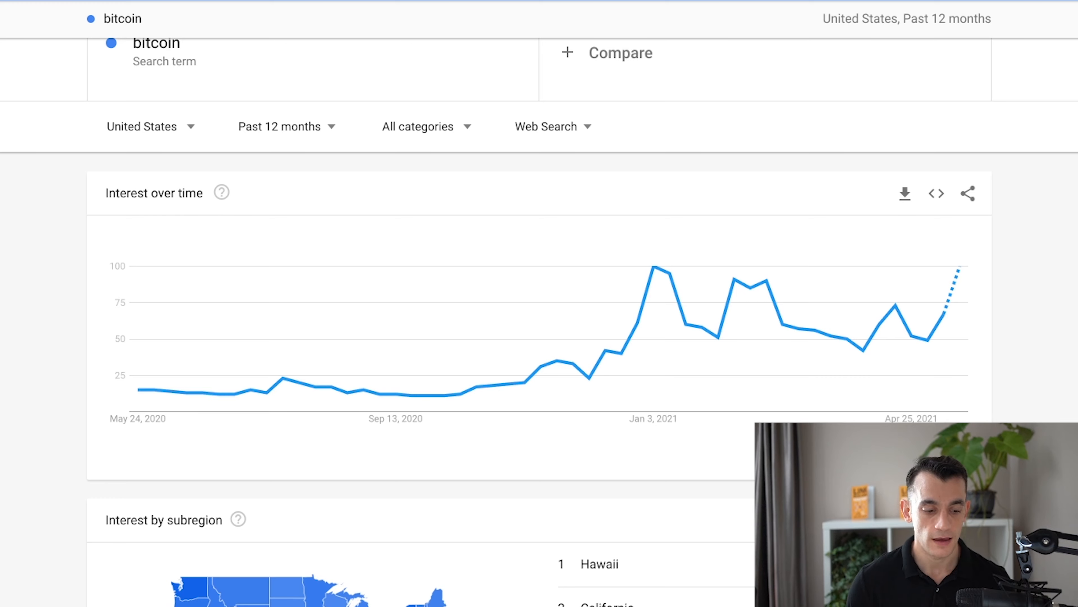
{"action": "scroll", "coordinate": [270, 288], "scroll_direction": "down", "scroll_amount": 5}
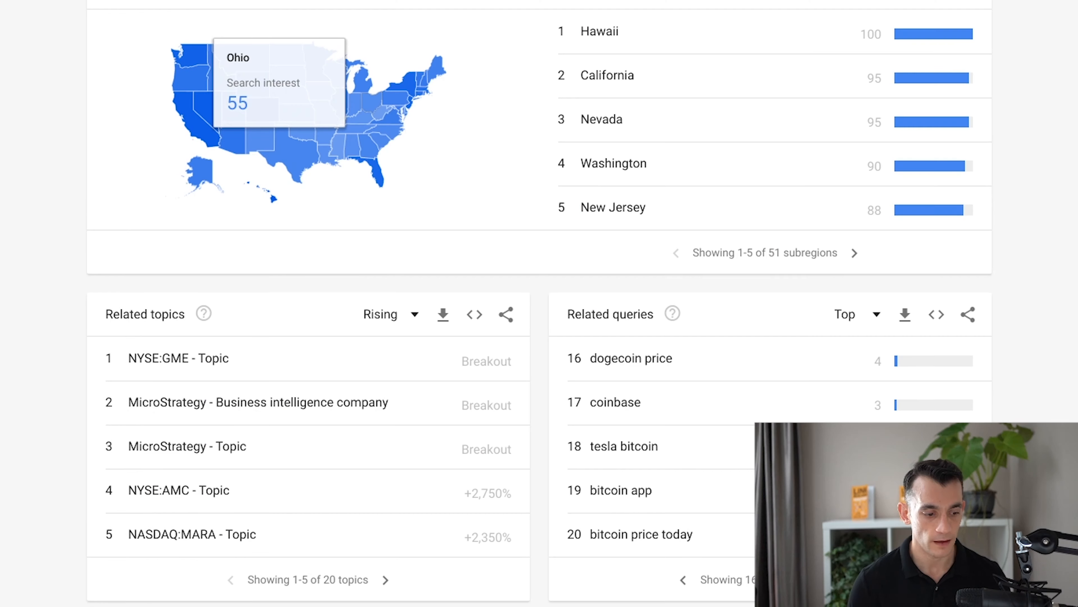
{"action": "scroll", "coordinate": [270, 191], "scroll_direction": "up", "scroll_amount": 5}
{"action": "scroll", "coordinate": [270, 191], "scroll_direction": "down", "scroll_amount": 5}
{"action": "scroll", "coordinate": [270, 191], "scroll_direction": "up", "scroll_amount": 1}
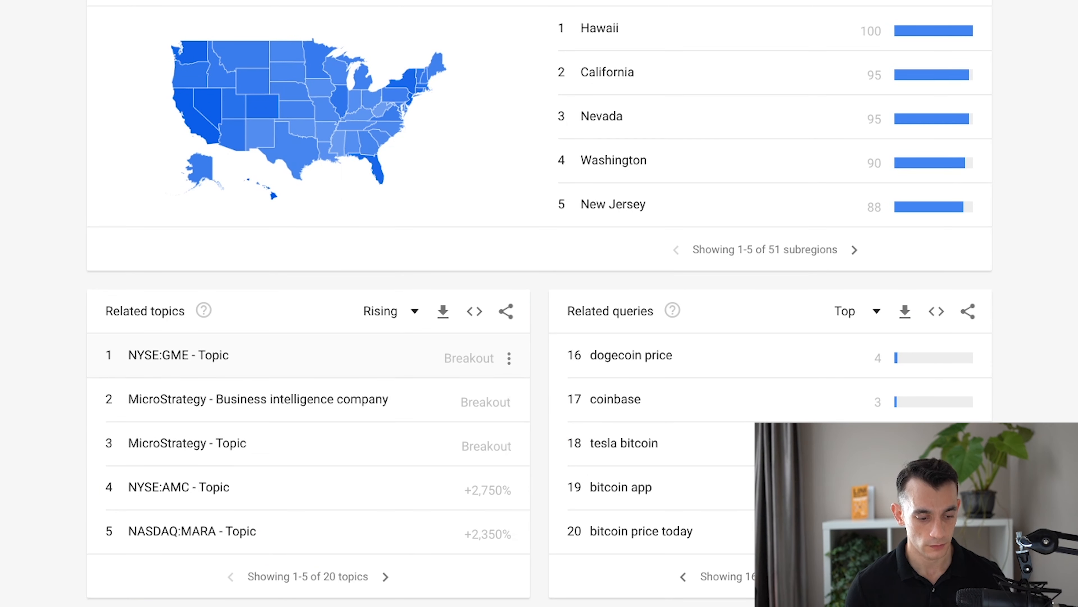
{"action": "left_click", "coordinate": [386, 576]}
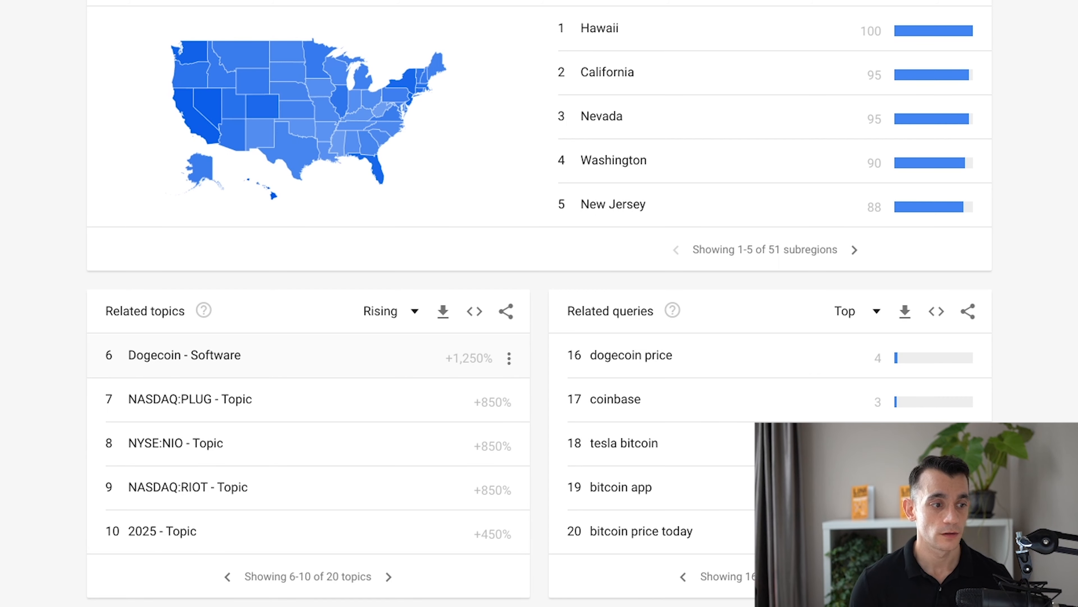
{"action": "left_click", "coordinate": [184, 356]}
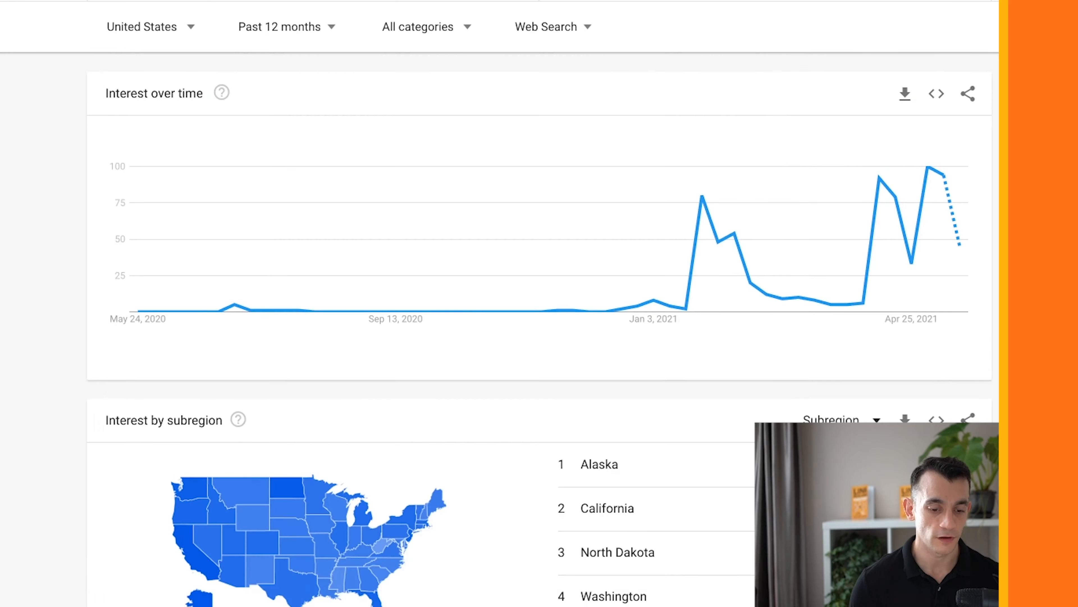
Review the Dogecoin topic's interest by subregion, related topics and related queries in Google Trends
{"action": "scroll", "coordinate": [637, 442], "scroll_direction": "down", "scroll_amount": 5}
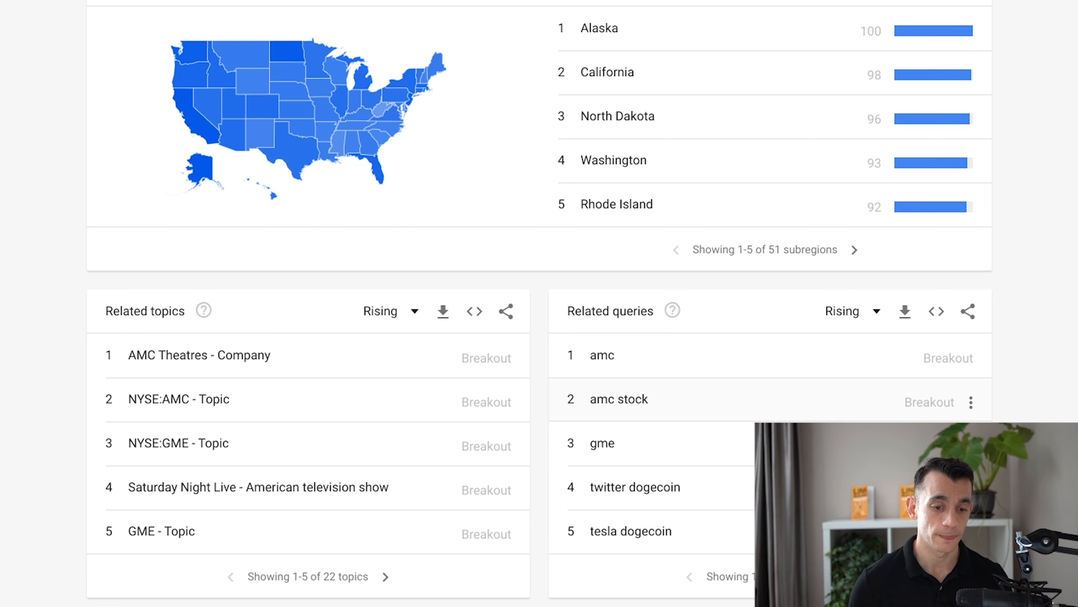
{"action": "scroll", "coordinate": [202, 298], "scroll_direction": "up", "scroll_amount": 5}
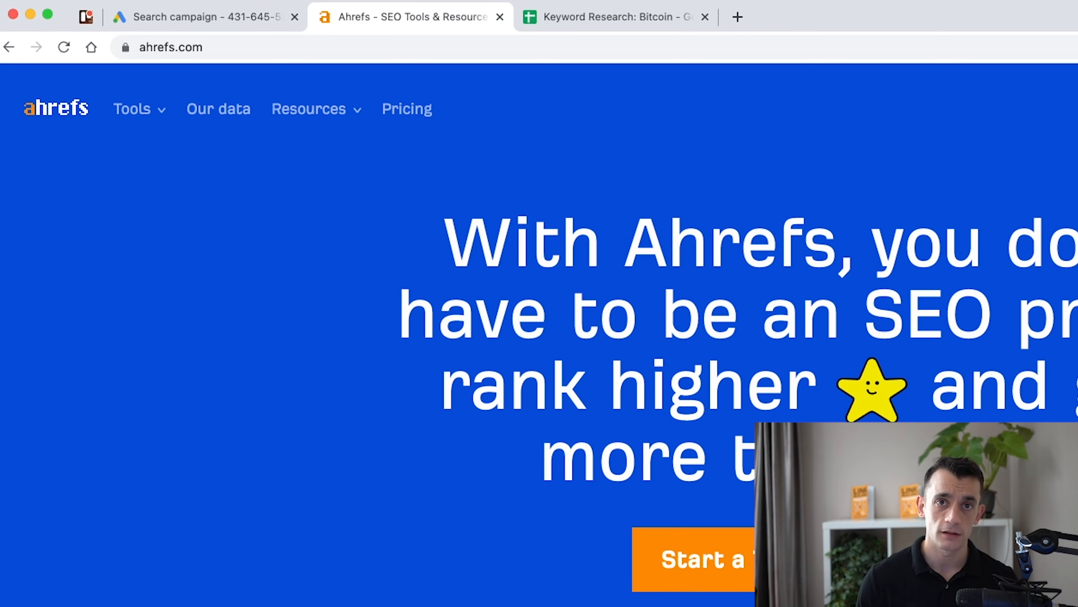
Switch to the Ahrefs website and sign in with the saved account credentials
{"action": "scroll", "coordinate": [540, 339], "scroll_direction": "down", "scroll_amount": 1}
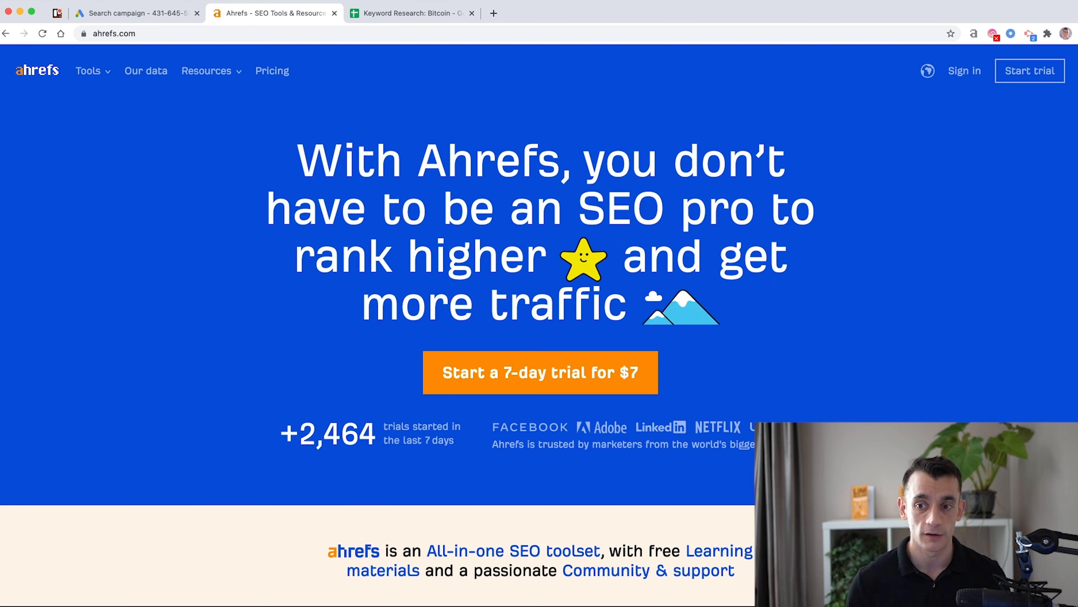
{"action": "left_click", "coordinate": [965, 71]}
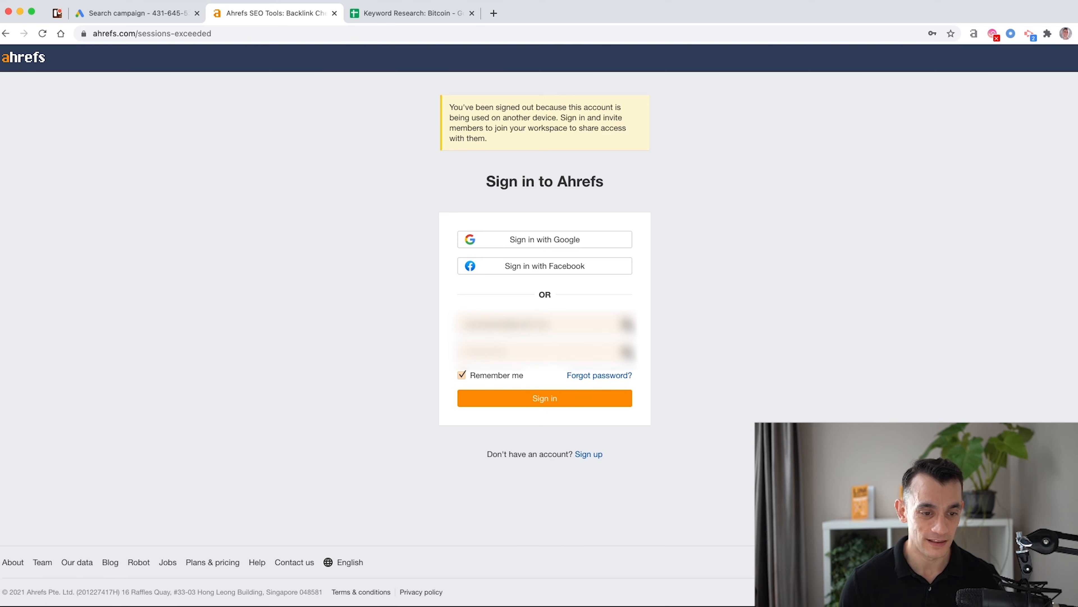
{"action": "left_click", "coordinate": [545, 398]}
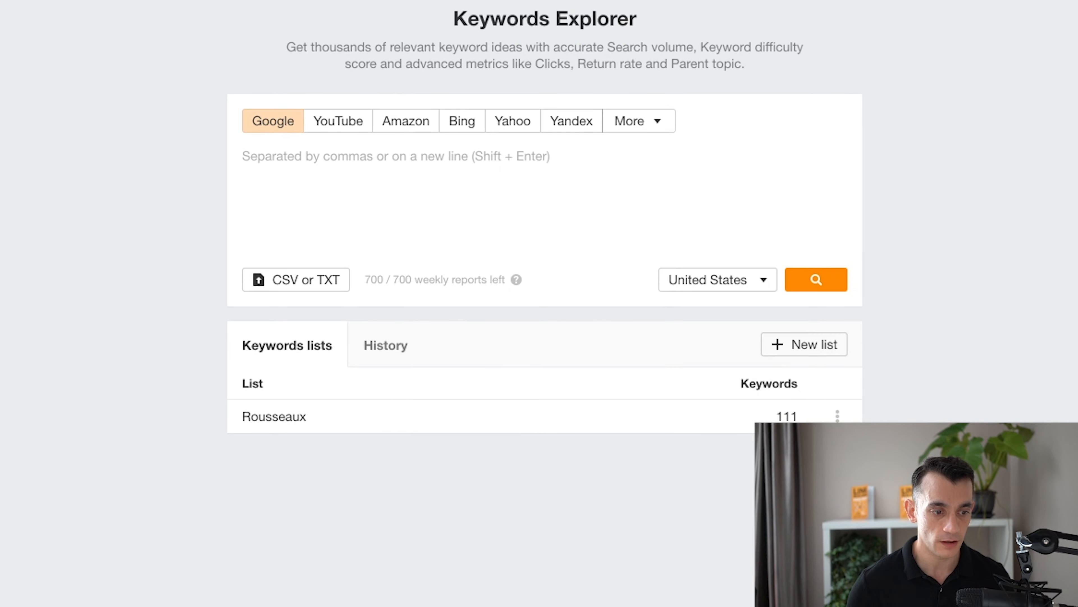
Search Keywords Explorer for "bitcoin" with Google as the search engine and United States as the country
{"action": "type", "text": "bitcoin"}
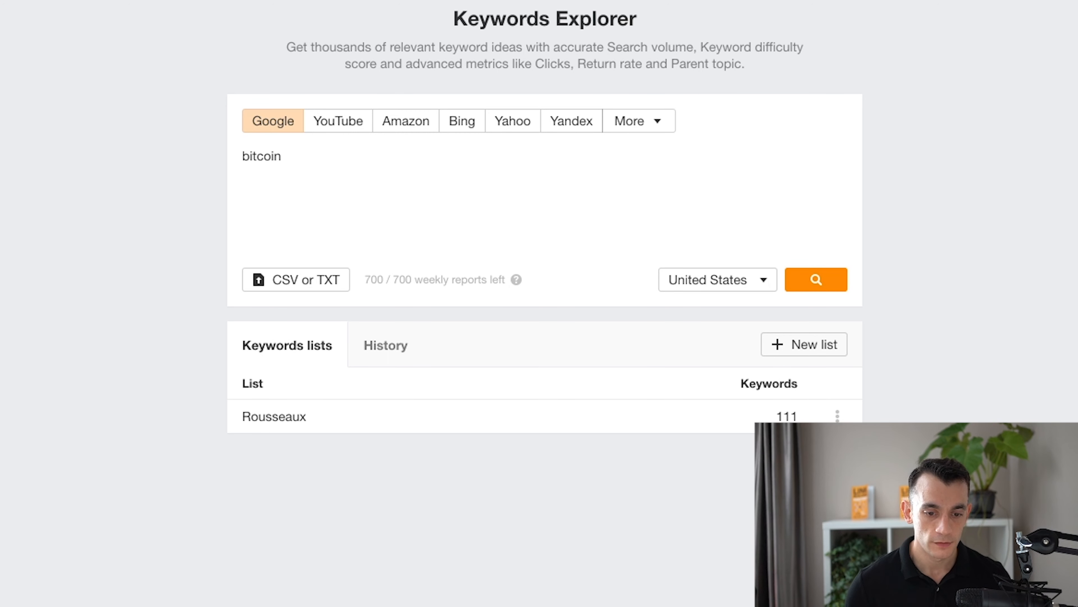
{"action": "left_click", "coordinate": [717, 280]}
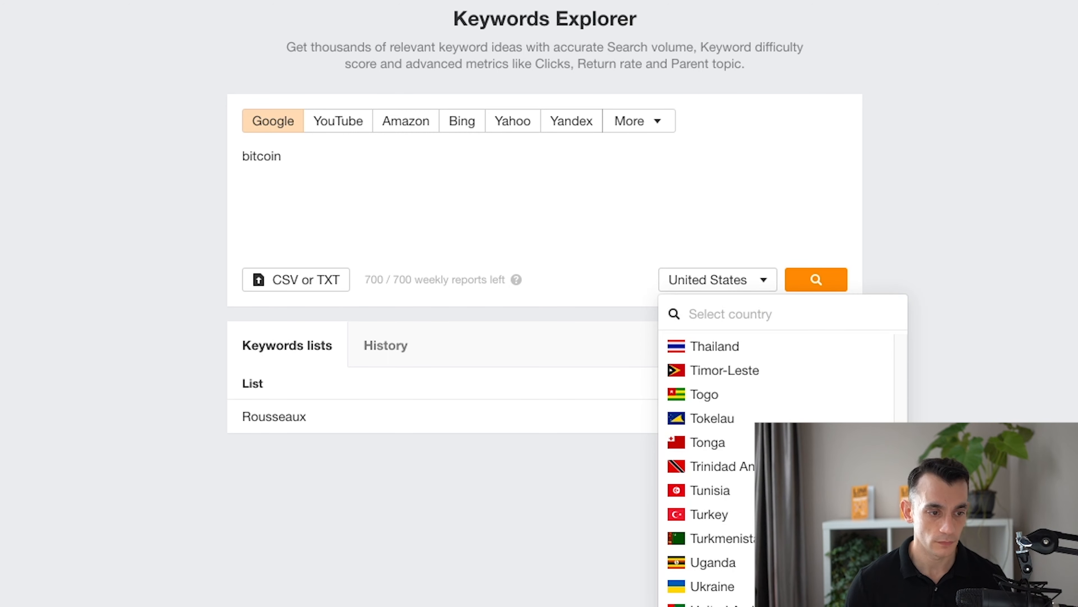
{"action": "key", "text": "Escape"}
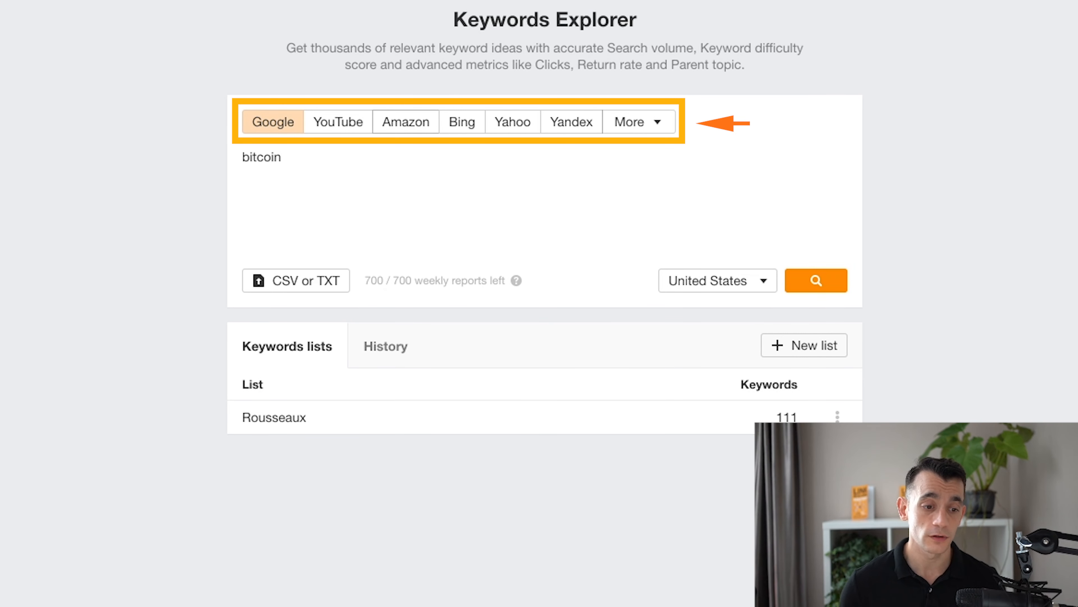
{"action": "left_click", "coordinate": [406, 122]}
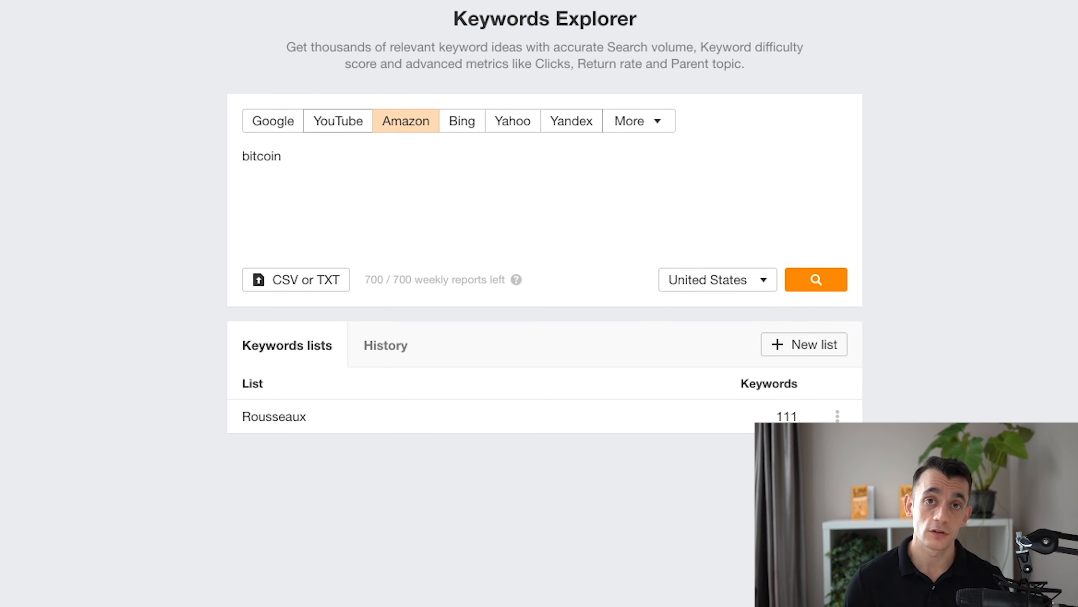
{"action": "left_click", "coordinate": [339, 122]}
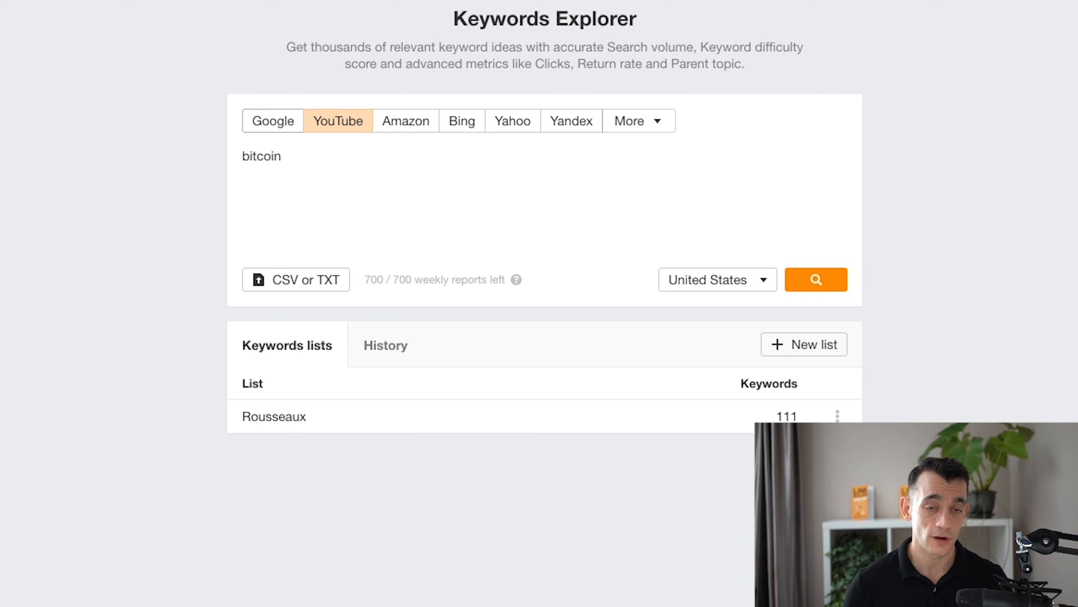
{"action": "left_click", "coordinate": [273, 121]}
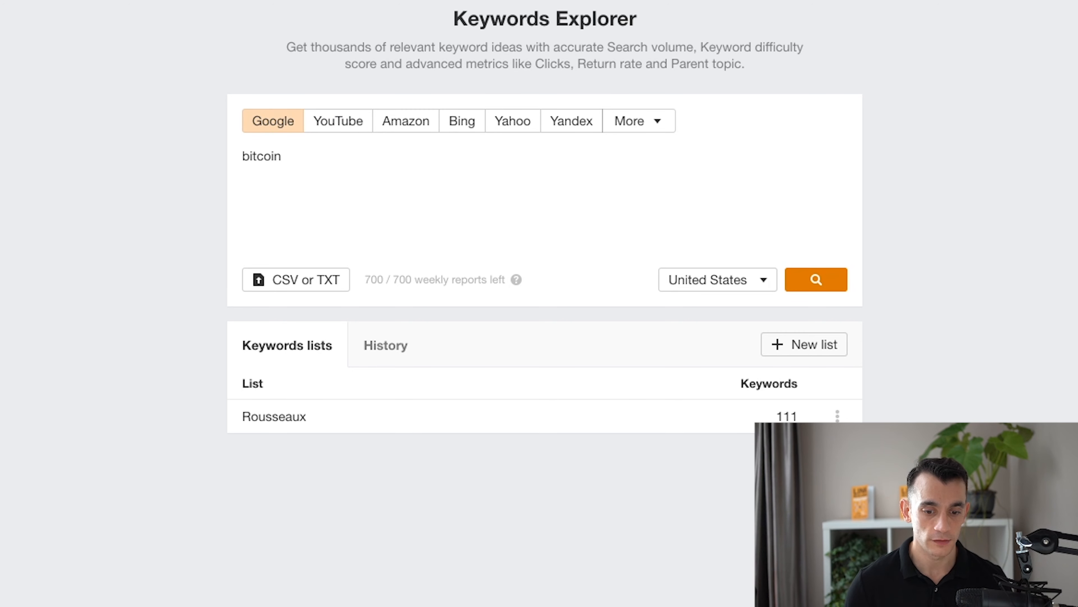
{"action": "left_click", "coordinate": [816, 279]}
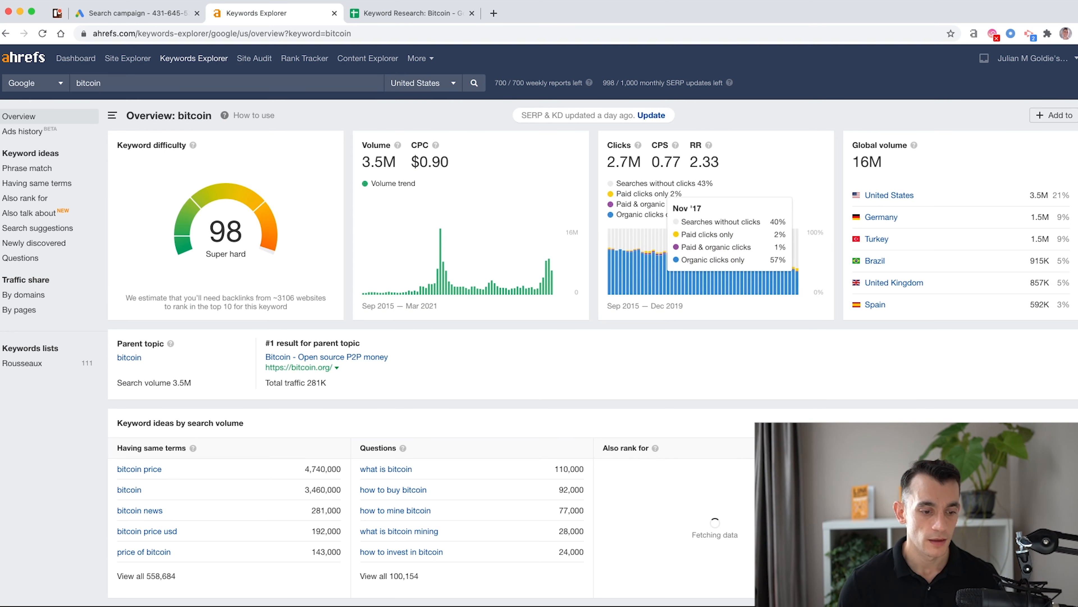
Examine the bitcoin keyword overview, focusing on the keyword difficulty score and the estimate of backlinks needed to rank
{"action": "scroll", "coordinate": [539, 297], "scroll_direction": "down", "scroll_amount": 10}
{"action": "scroll", "coordinate": [593, 323], "scroll_direction": "up", "scroll_amount": 10}
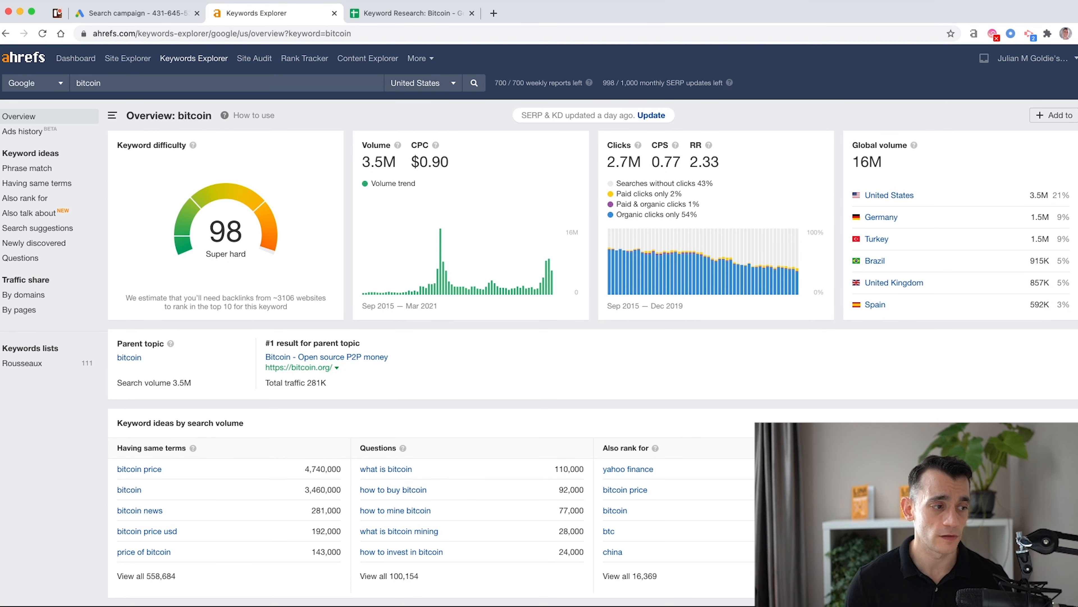
{"action": "left_click_drag", "start_coordinate": [104, 83], "coordinate": [51, 83]}
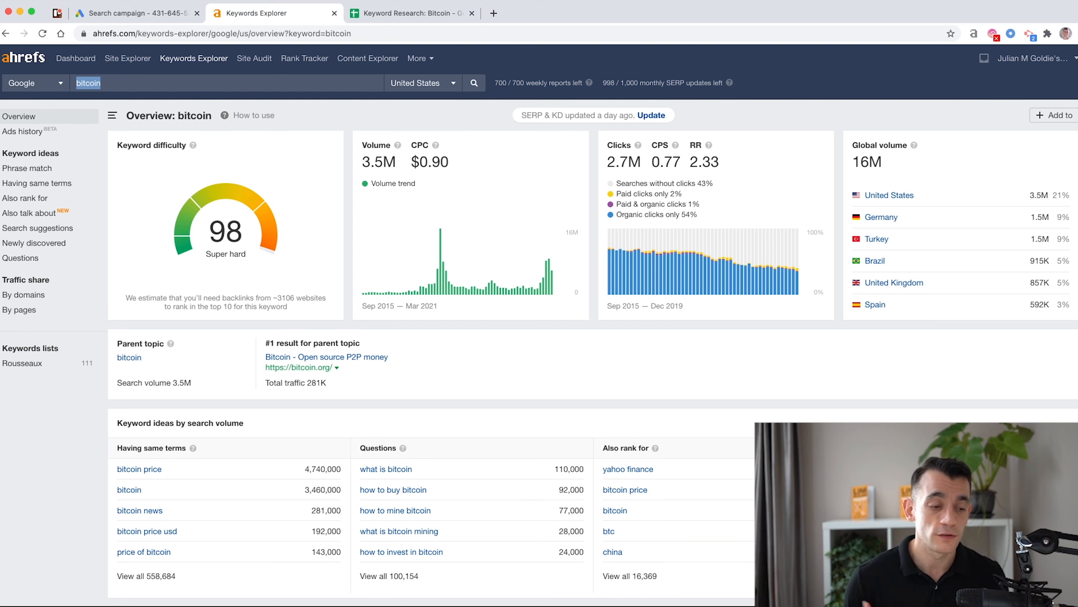
{"action": "key", "text": "BackSpace"}
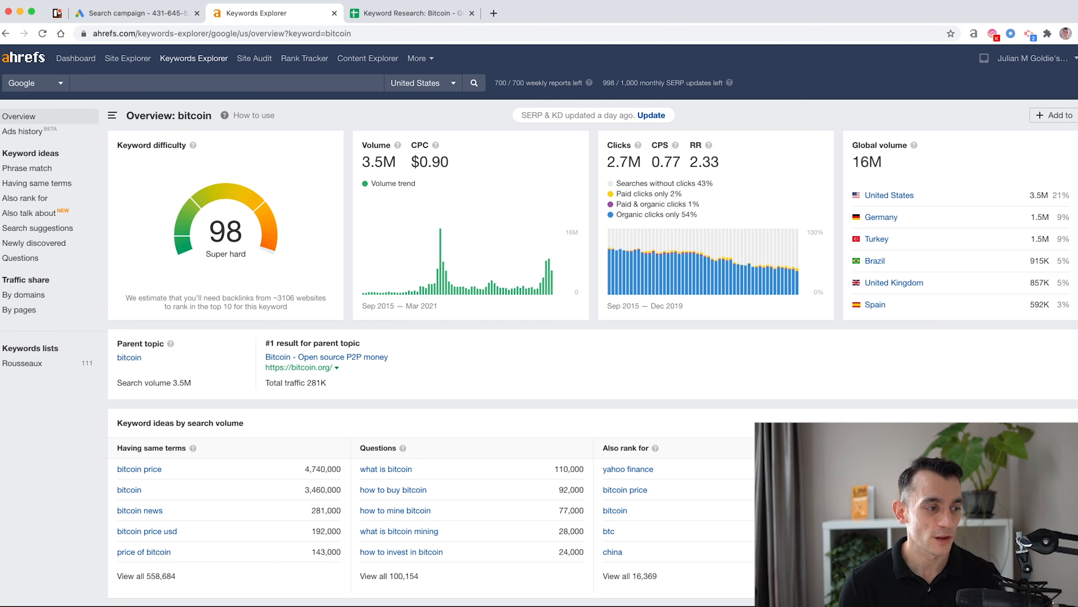
{"action": "triple_click", "coordinate": [173, 115]}
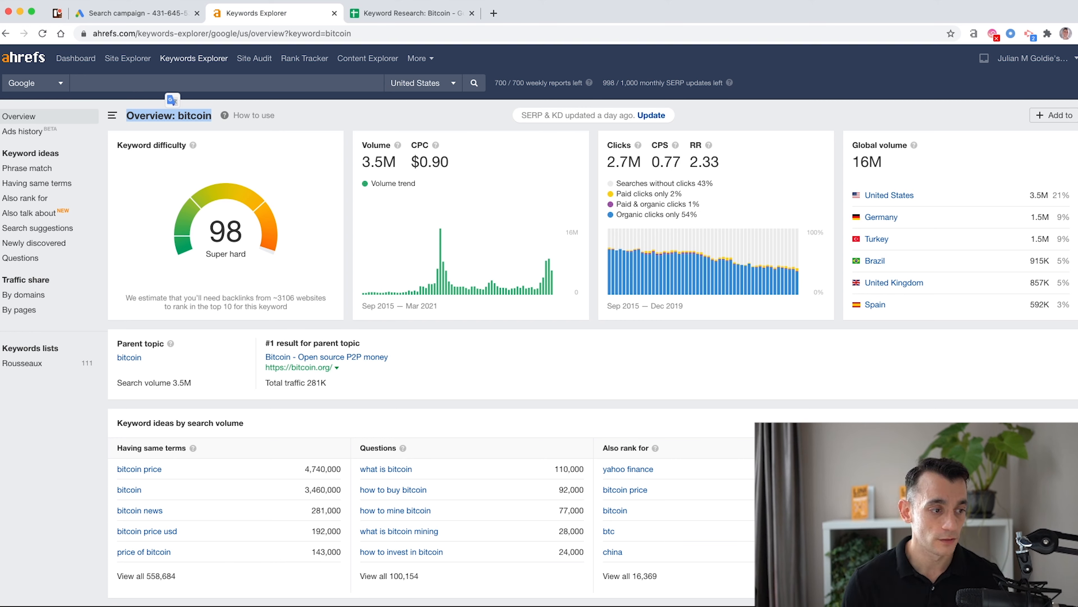
{"action": "mouse_move", "coordinate": [193, 145]}
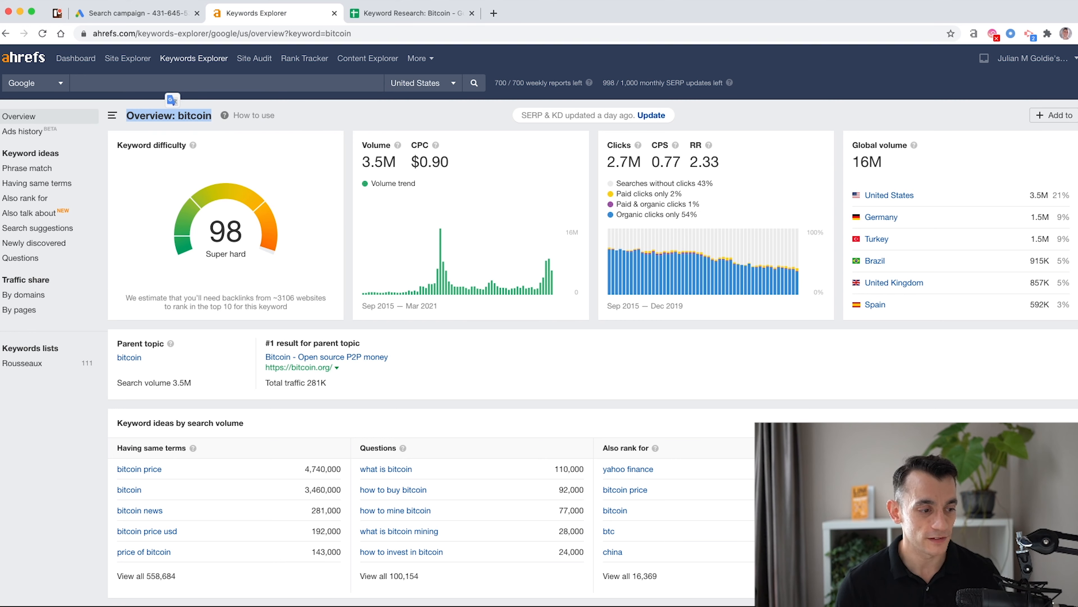
{"action": "double_click", "coordinate": [226, 231]}
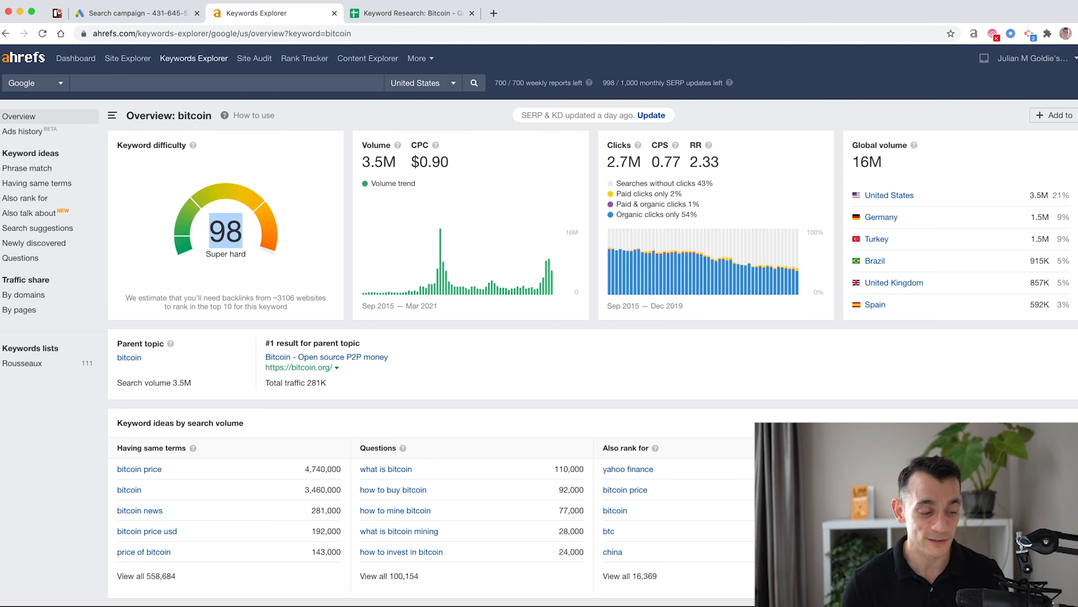
{"action": "left_click", "coordinate": [226, 231]}
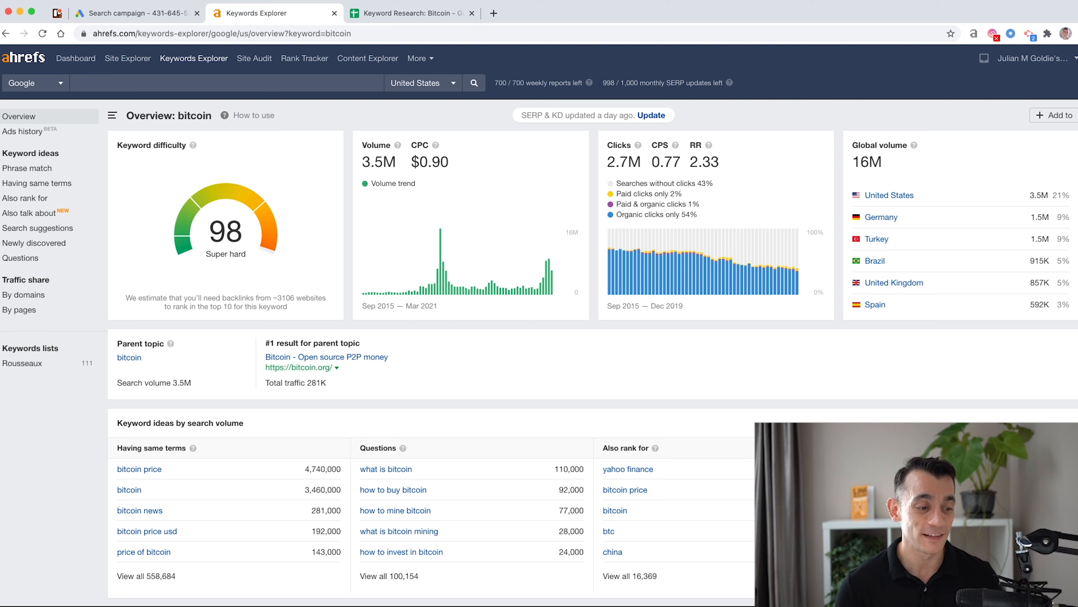
{"action": "triple_click", "coordinate": [226, 254]}
{"action": "triple_click", "coordinate": [286, 298]}
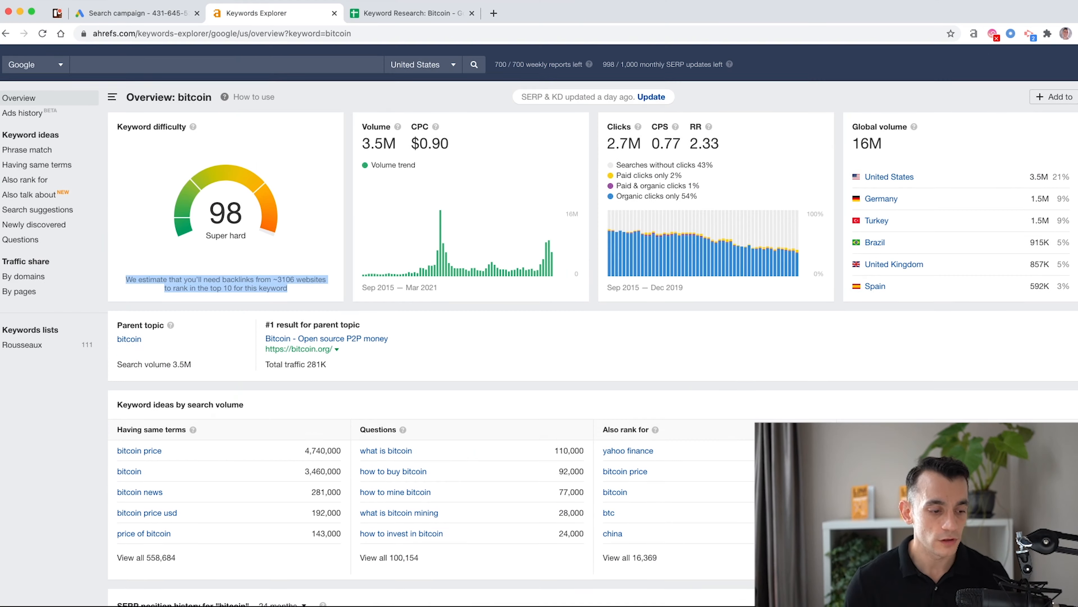
Review the SERP overview for "bitcoin", comparing the ranking pages' backlinks and domains, and return to the keyword metrics
{"action": "scroll", "coordinate": [539, 323], "scroll_direction": "down", "scroll_amount": 15}
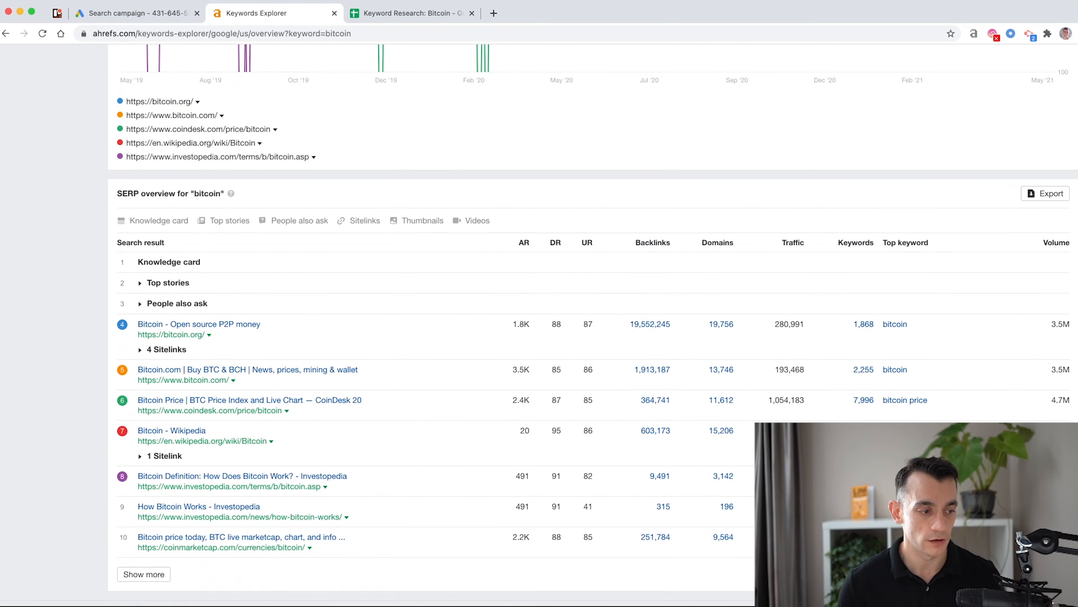
{"action": "scroll", "coordinate": [540, 323], "scroll_direction": "down", "scroll_amount": 2}
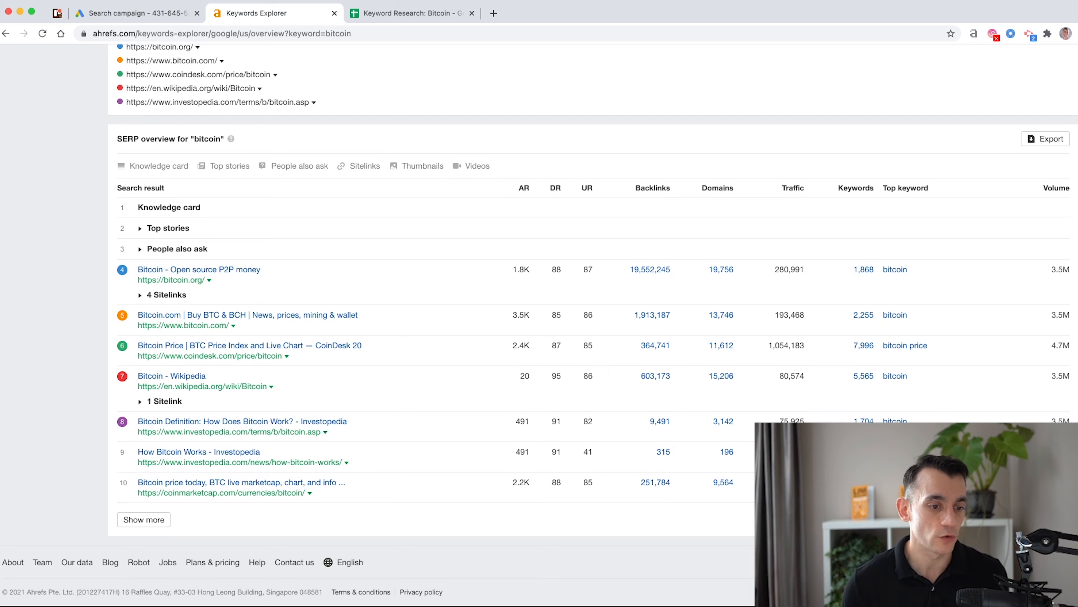
{"action": "scroll", "coordinate": [539, 323], "scroll_direction": "up", "scroll_amount": 15}
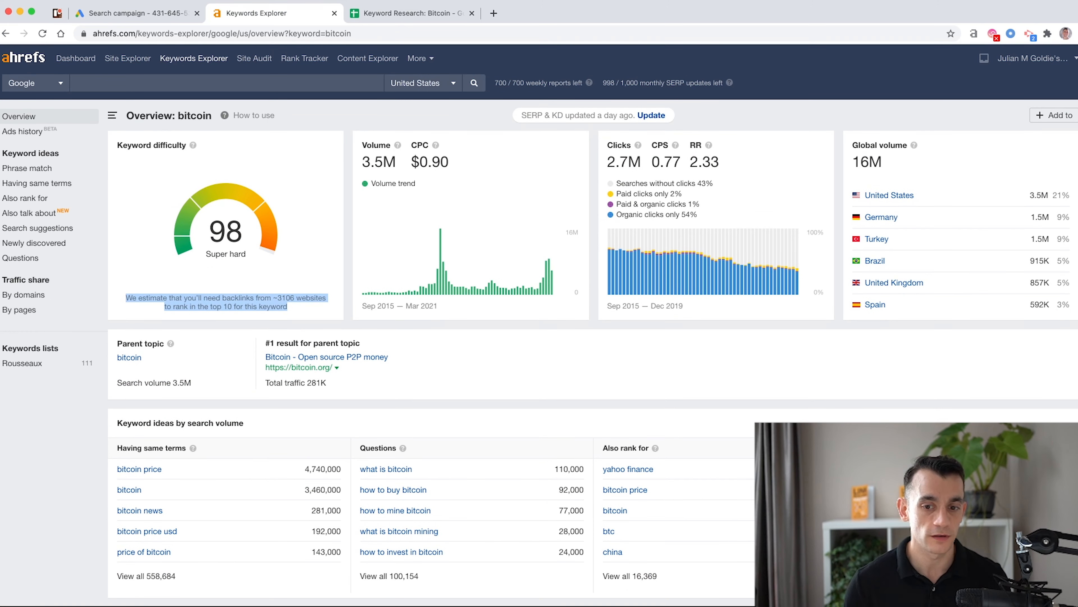
{"action": "left_click", "coordinate": [226, 301]}
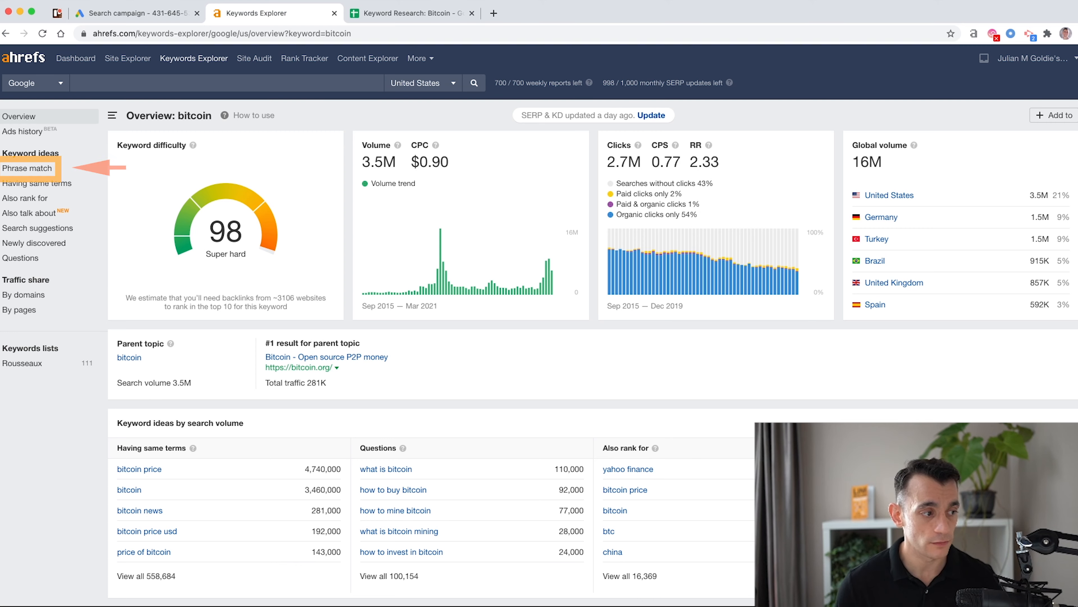
Open the Phrase match keyword ideas for bitcoin and look through the list and its total number of keywords
{"action": "left_click", "coordinate": [27, 168]}
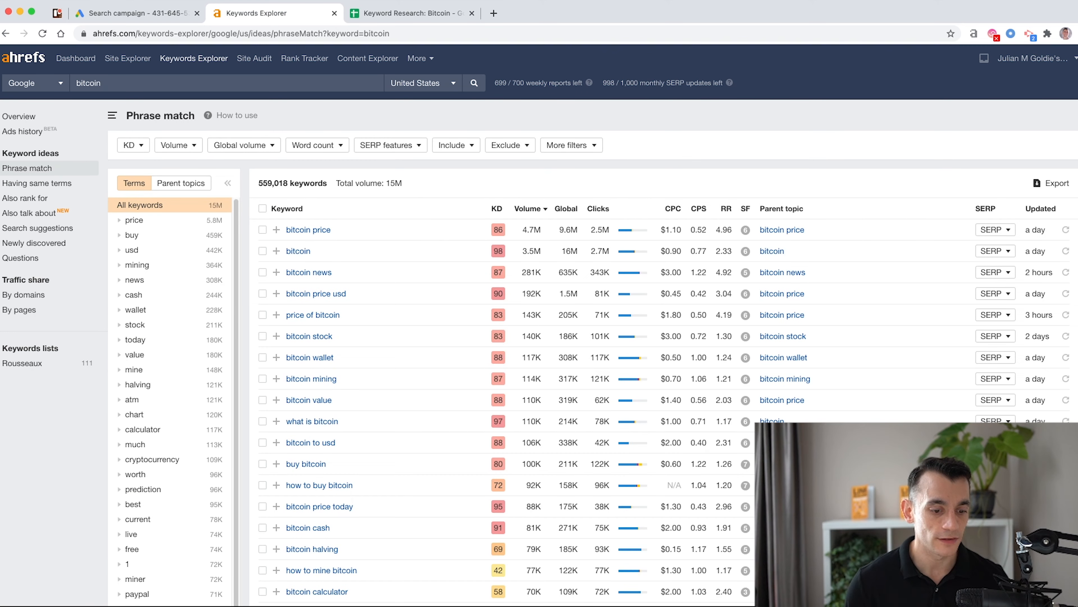
{"action": "scroll", "coordinate": [501, 340], "scroll_direction": "down", "scroll_amount": 18}
{"action": "scroll", "coordinate": [501, 340], "scroll_direction": "up", "scroll_amount": 18}
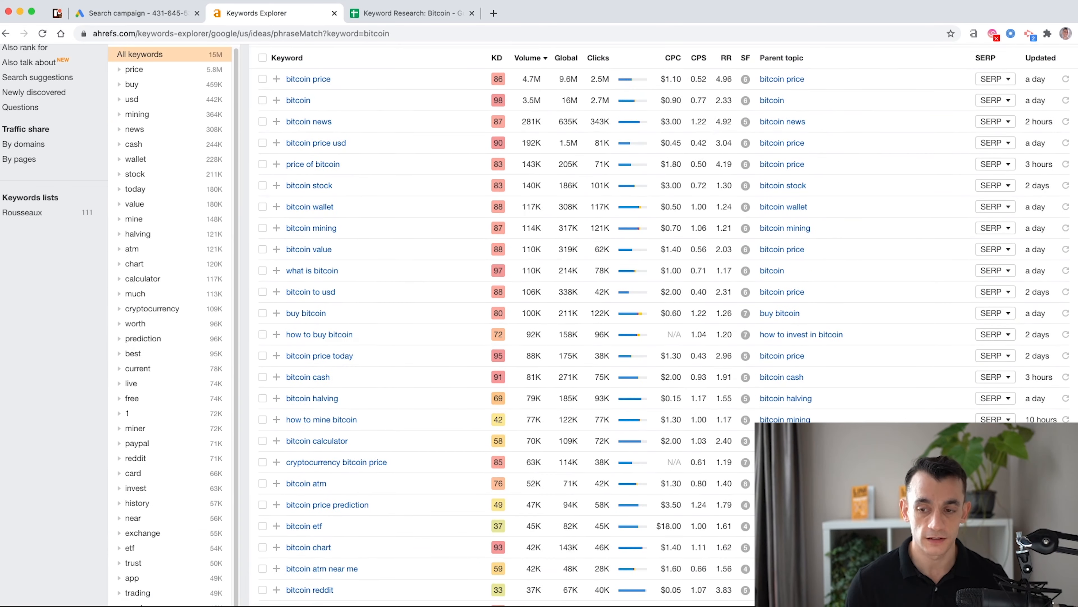
{"action": "scroll", "coordinate": [501, 340], "scroll_direction": "down", "scroll_amount": 18}
{"action": "scroll", "coordinate": [501, 340], "scroll_direction": "up", "scroll_amount": 18}
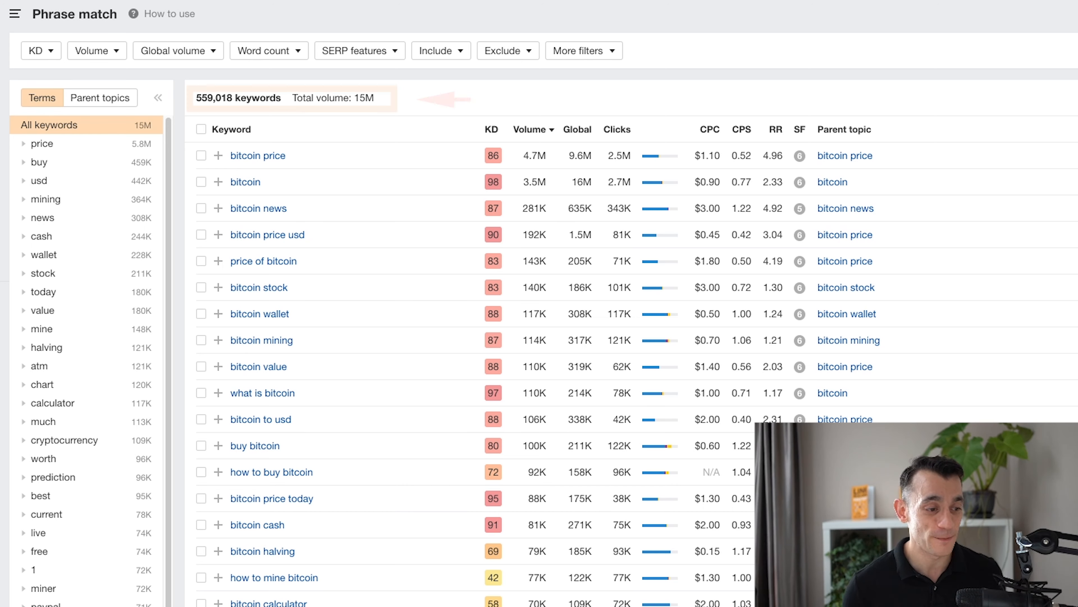
{"action": "left_click_drag", "start_coordinate": [282, 98], "coordinate": [202, 98]}
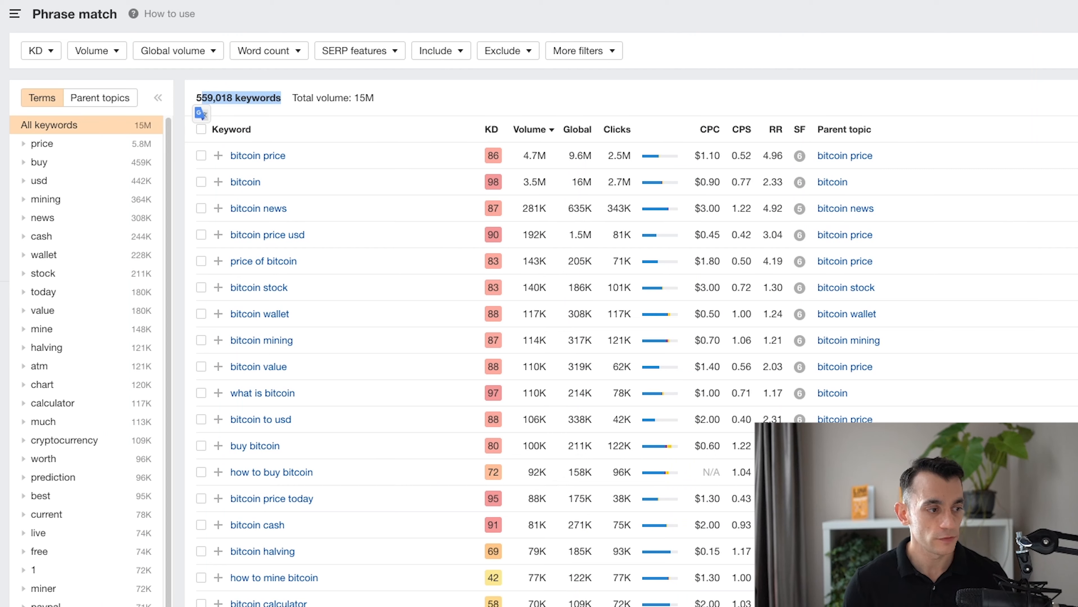
{"action": "left_click", "coordinate": [204, 99]}
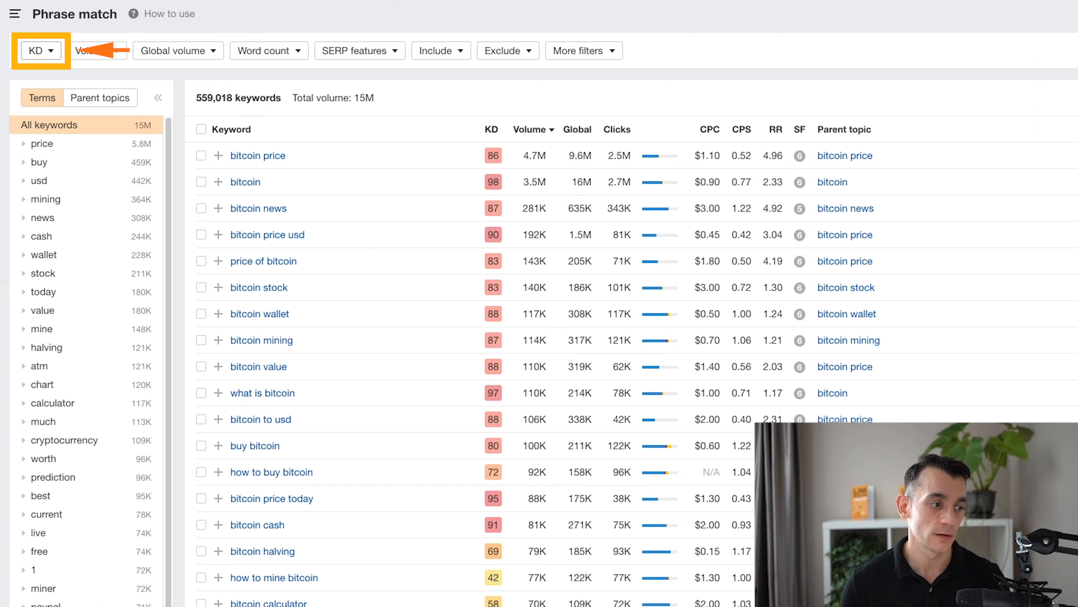
Filter the phrase match keywords to a keyword difficulty between 0 and 10
{"action": "left_click", "coordinate": [41, 51]}
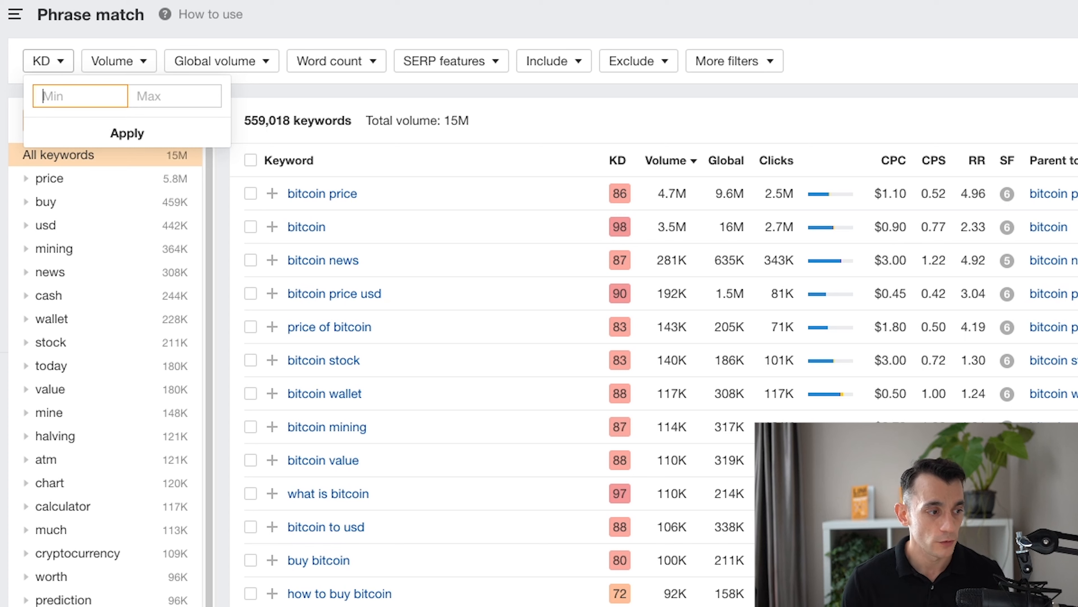
{"action": "key", "text": "Escape"}
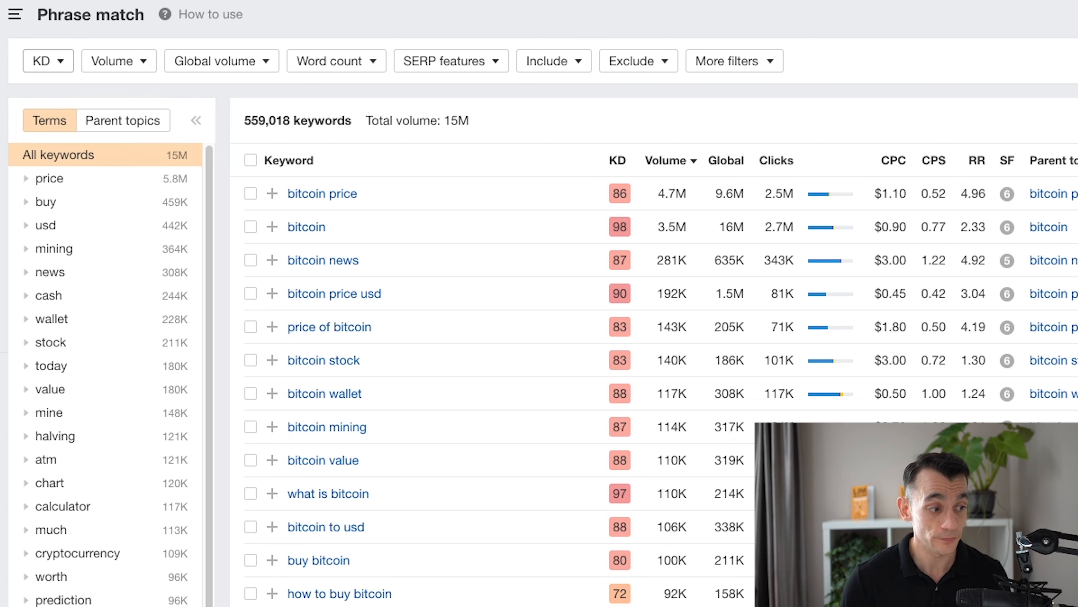
{"action": "left_click", "coordinate": [49, 61]}
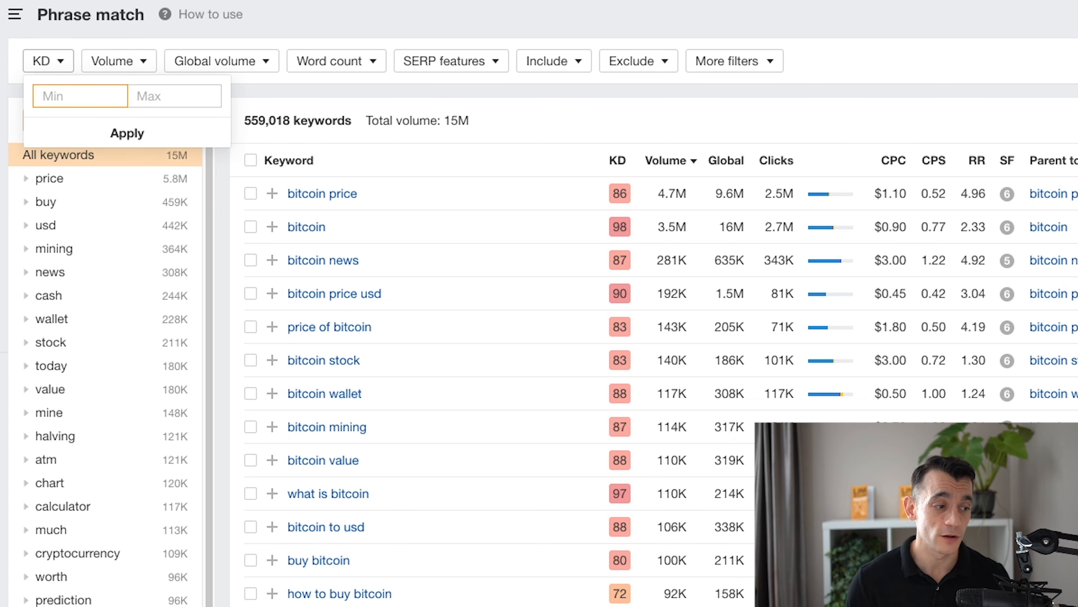
{"action": "left_click", "coordinate": [175, 97]}
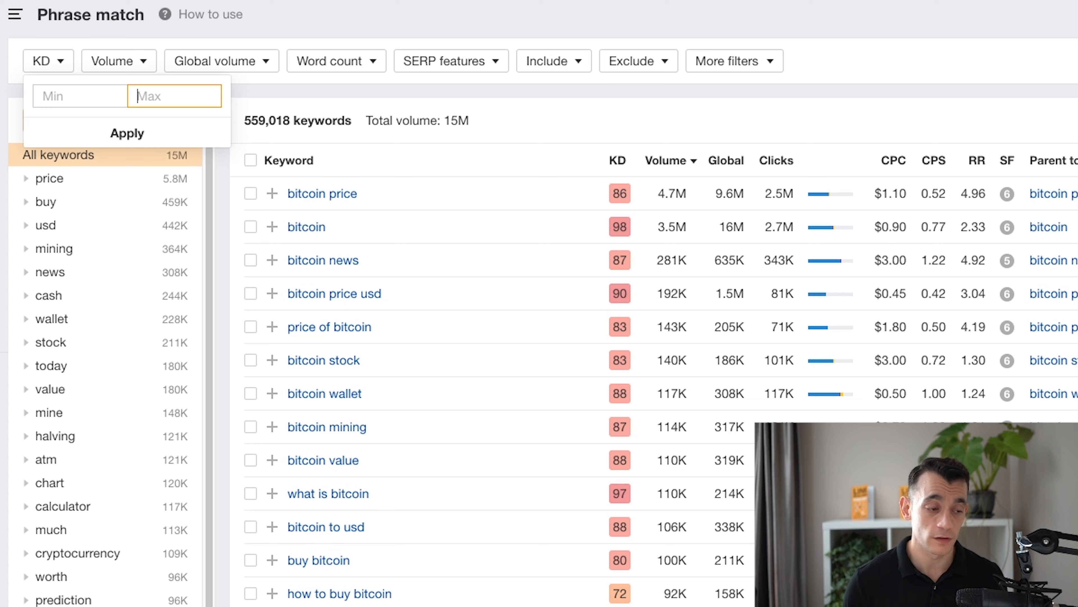
{"action": "type", "text": "10"}
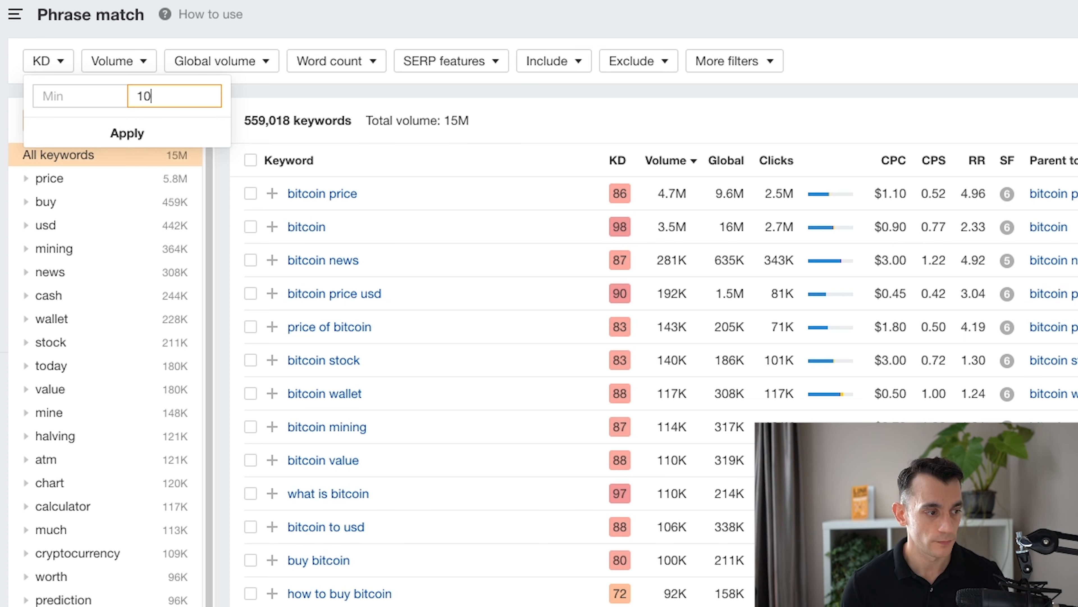
{"action": "left_click", "coordinate": [80, 96]}
{"action": "type", "text": "0"}
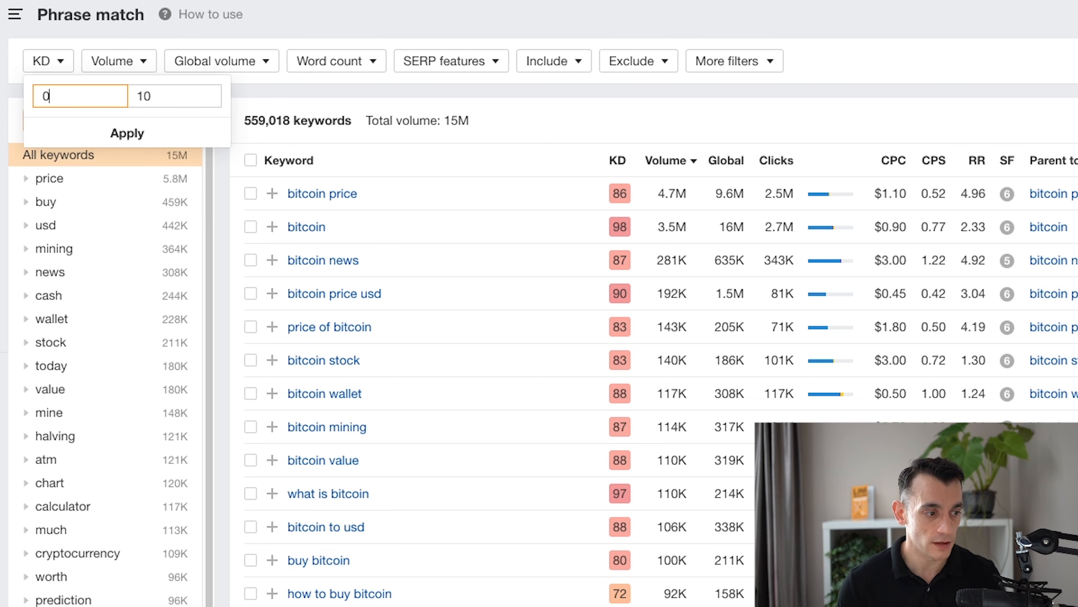
{"action": "key", "text": "Tab"}
{"action": "key", "text": "Tab"}
{"action": "key", "text": "Return"}
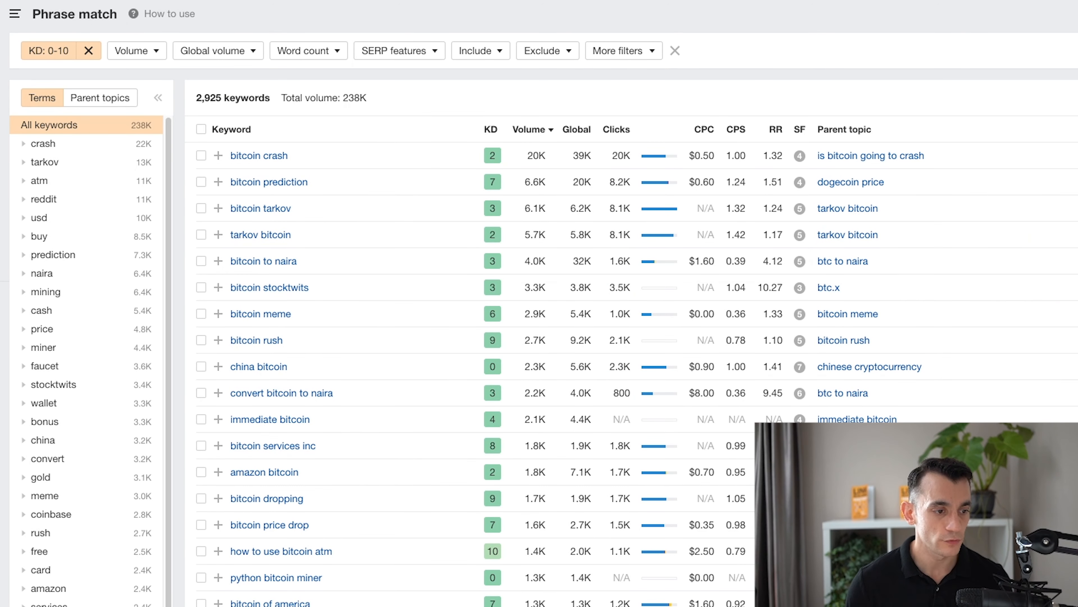
Look through the low-difficulty keywords, limit them to a minimum volume of 100, and check the keyword count
{"action": "scroll", "coordinate": [467, 366], "scroll_direction": "down", "scroll_amount": 15}
{"action": "scroll", "coordinate": [467, 366], "scroll_direction": "up", "scroll_amount": 15}
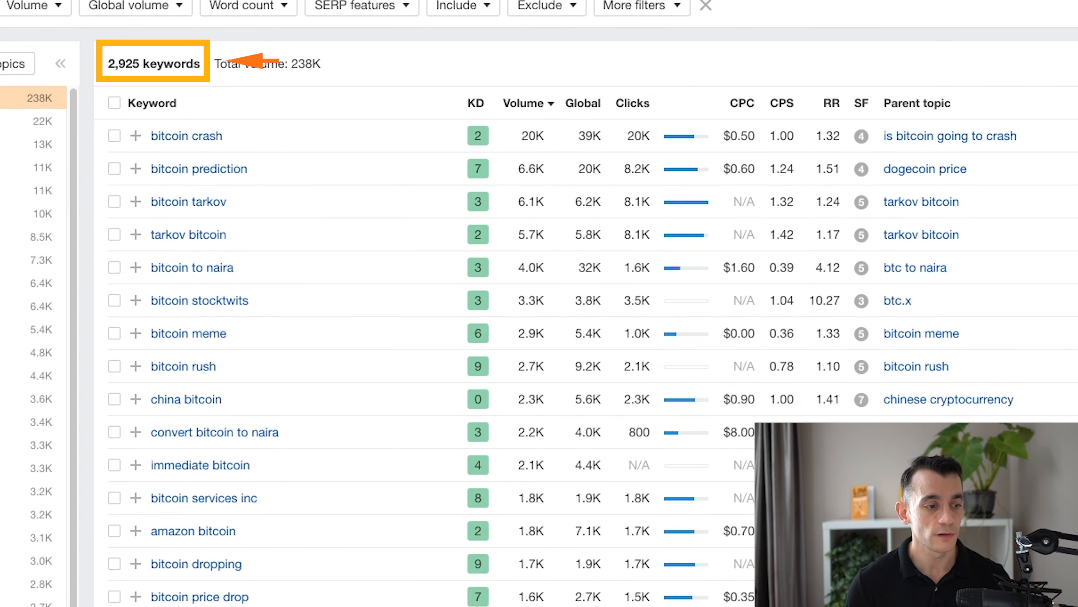
{"action": "left_click_drag", "start_coordinate": [107, 60], "coordinate": [199, 61]}
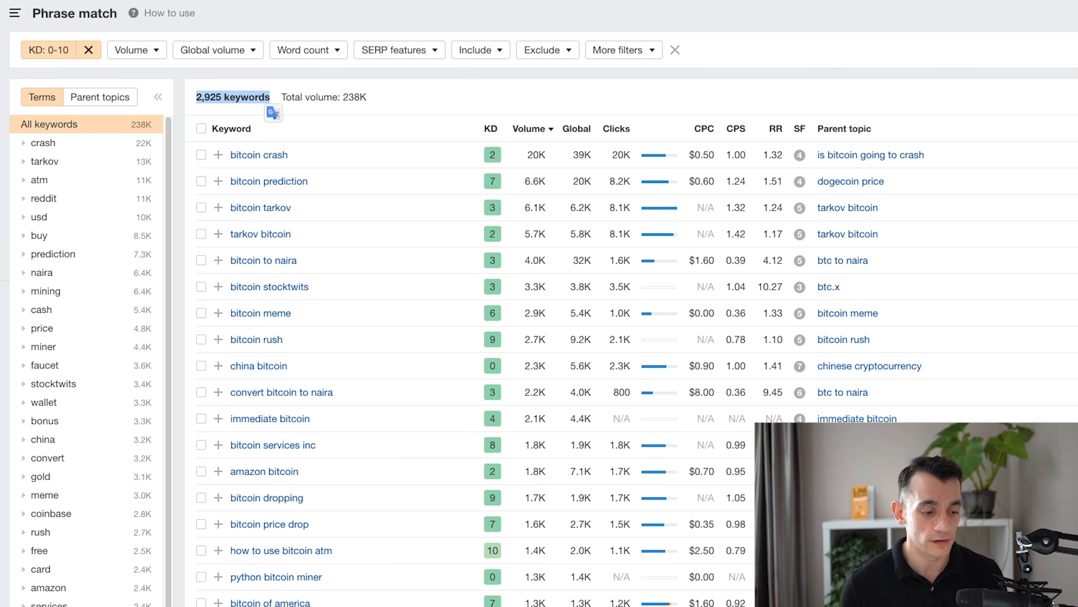
{"action": "scroll", "coordinate": [539, 303], "scroll_direction": "down", "scroll_amount": 20}
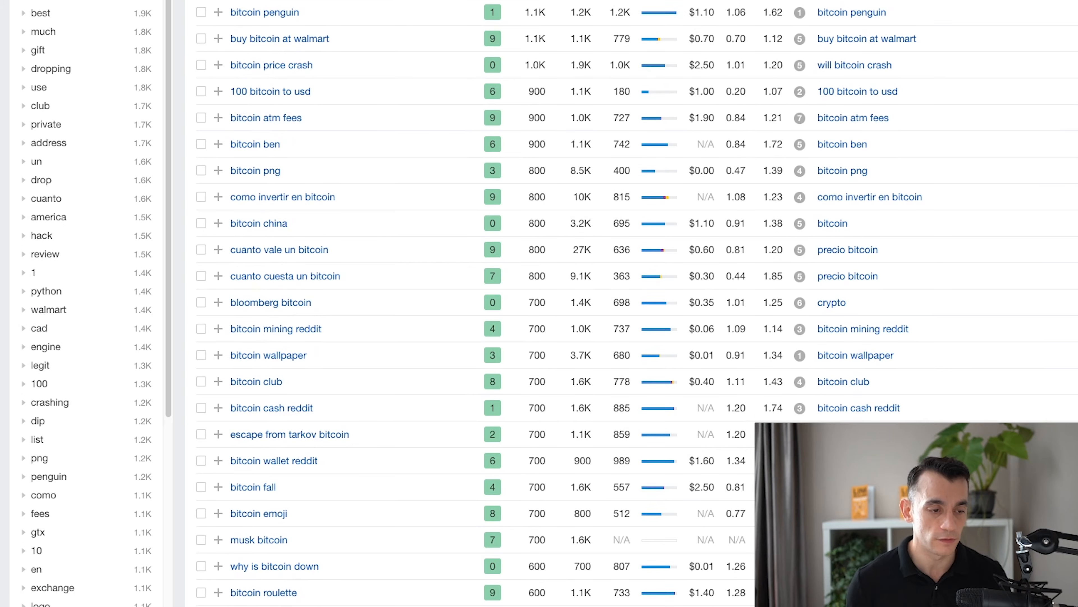
{"action": "scroll", "coordinate": [540, 303], "scroll_direction": "up", "scroll_amount": 20}
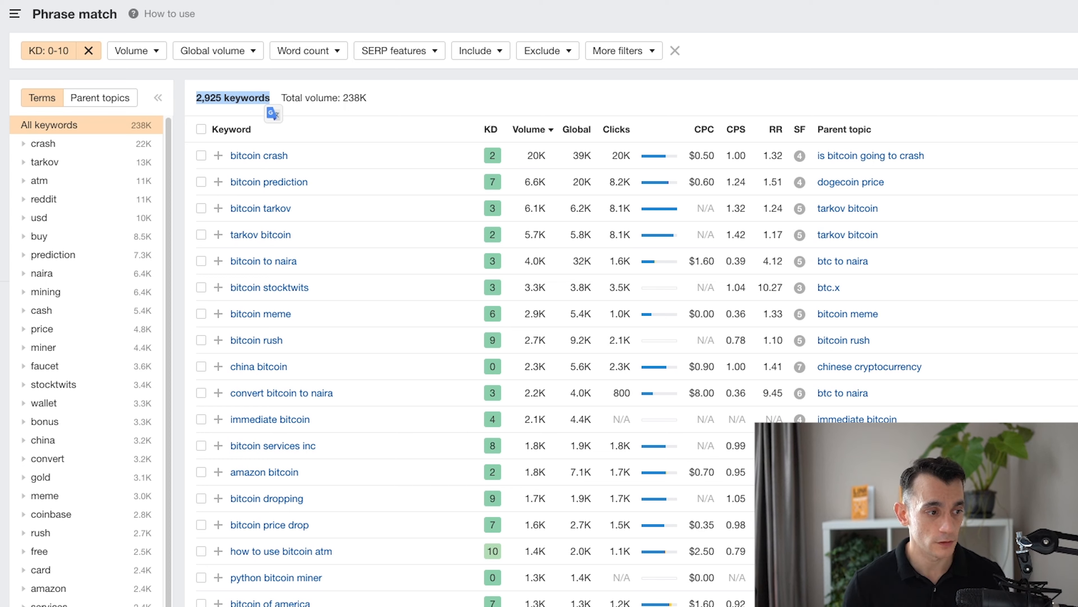
{"action": "left_click", "coordinate": [136, 51]}
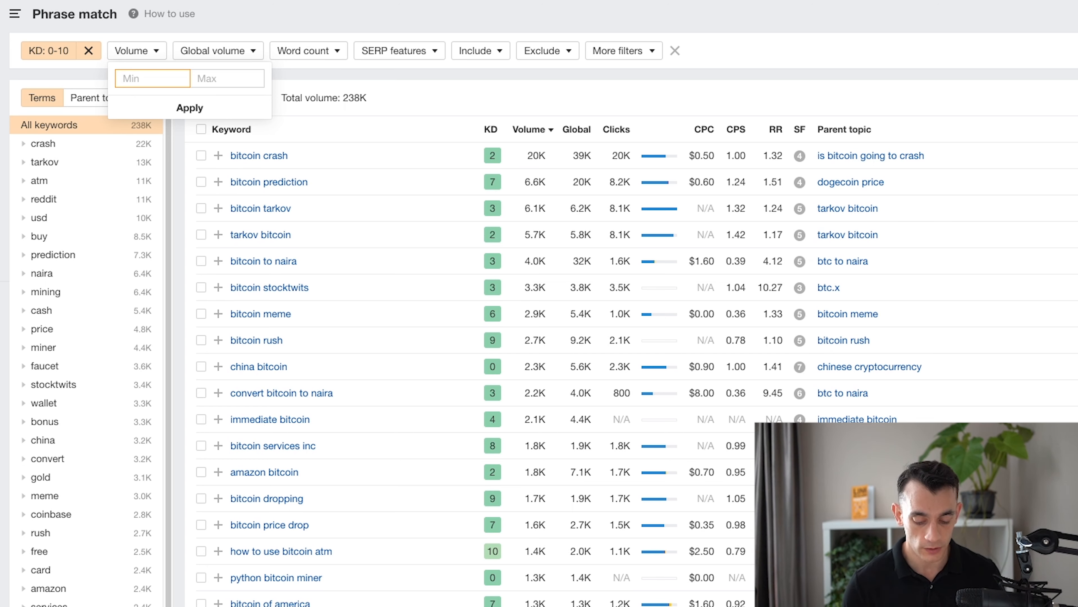
{"action": "type", "text": "100"}
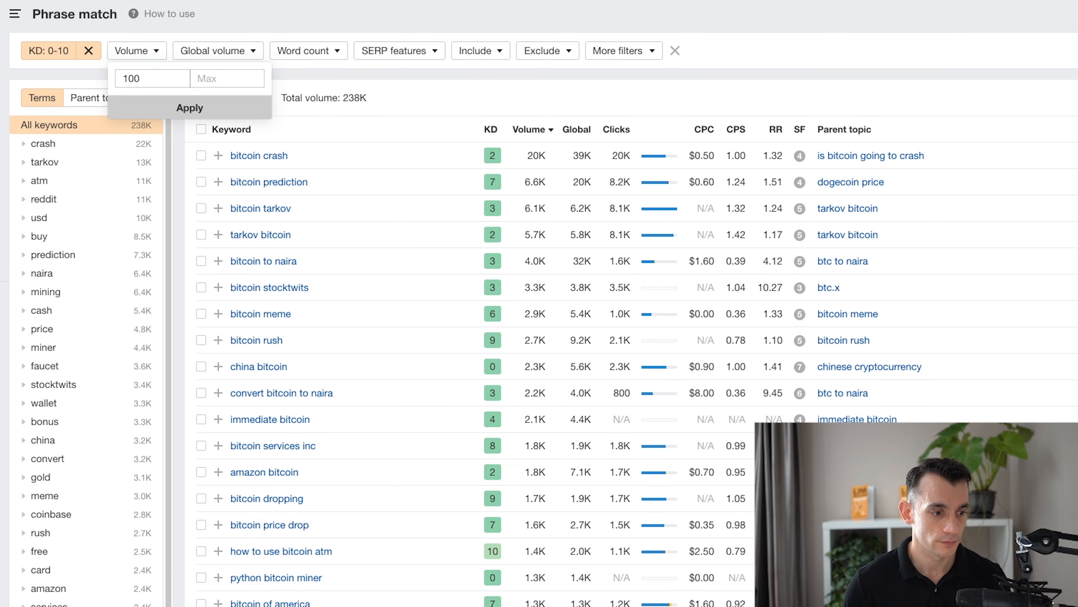
{"action": "key", "text": "Return"}
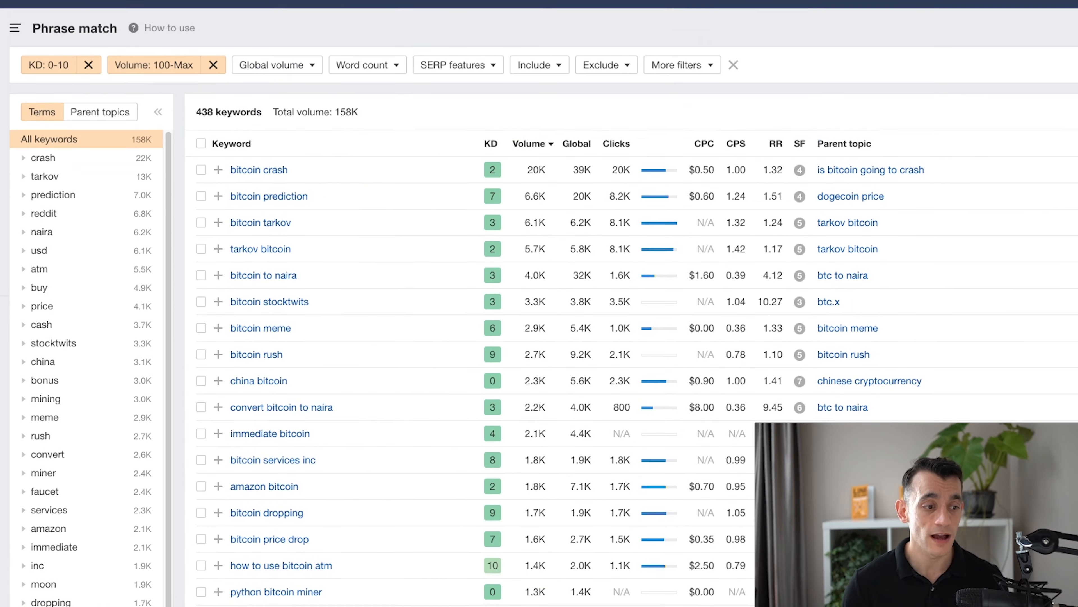
{"action": "triple_click", "coordinate": [205, 97]}
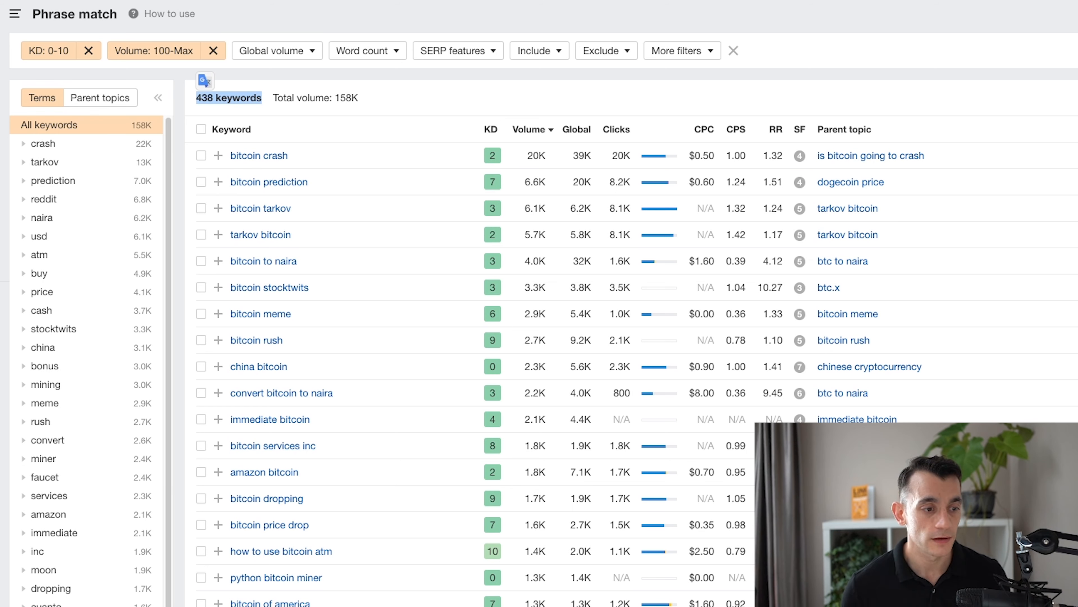
Try a maximum word count of 100 on the keyword list and remove that filter after checking the results
{"action": "left_click", "coordinate": [368, 52]}
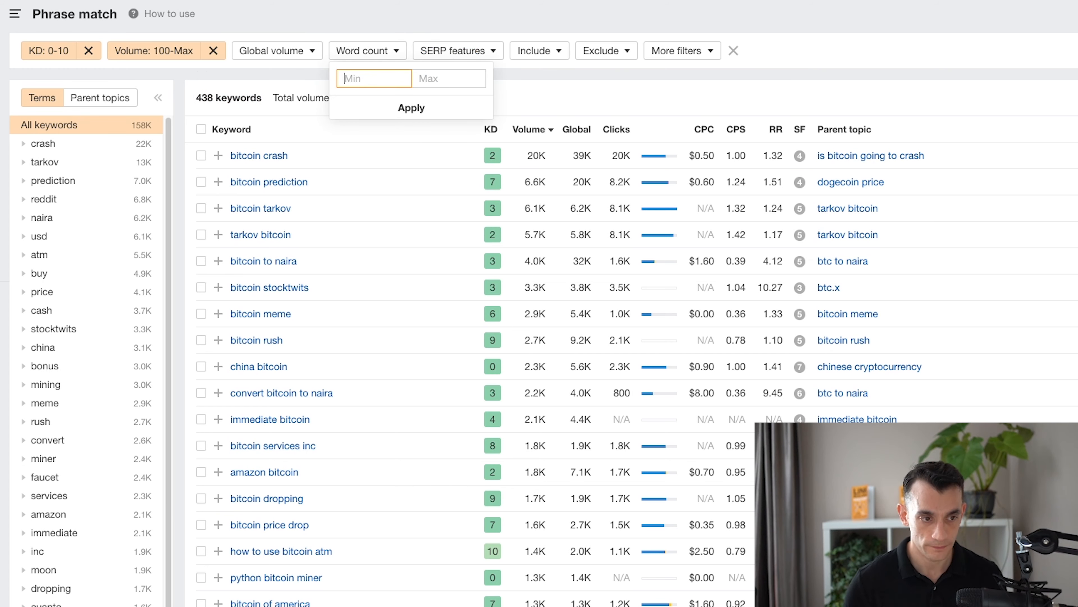
{"action": "type", "text": "1000"}
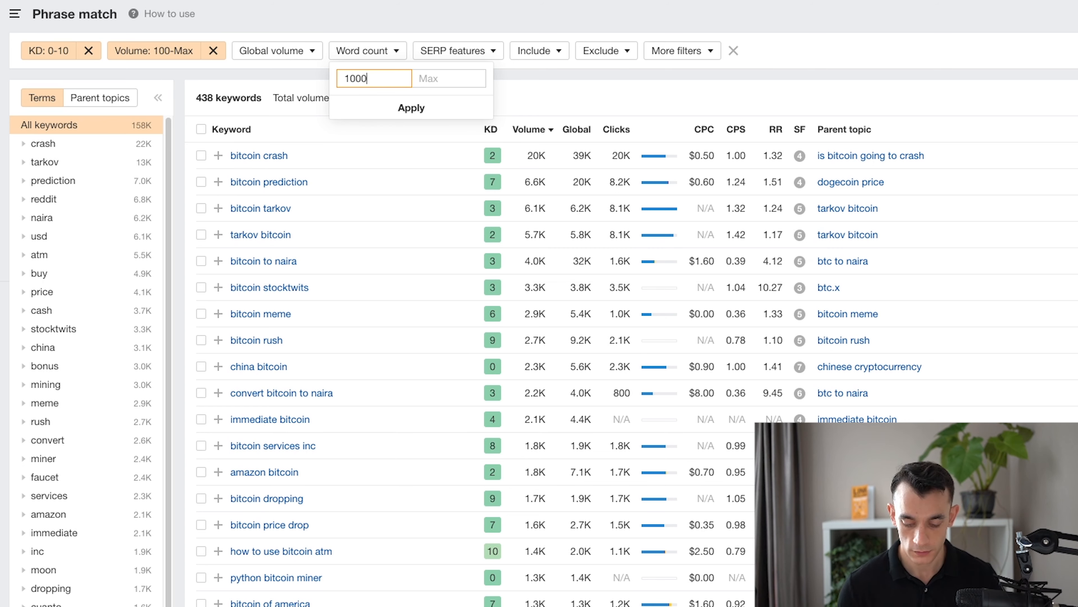
{"action": "key", "text": "ctrl+a"}
{"action": "key", "text": "BackSpace"}
{"action": "key", "text": "Tab"}
{"action": "type", "text": "100"}
{"action": "key", "text": "Return"}
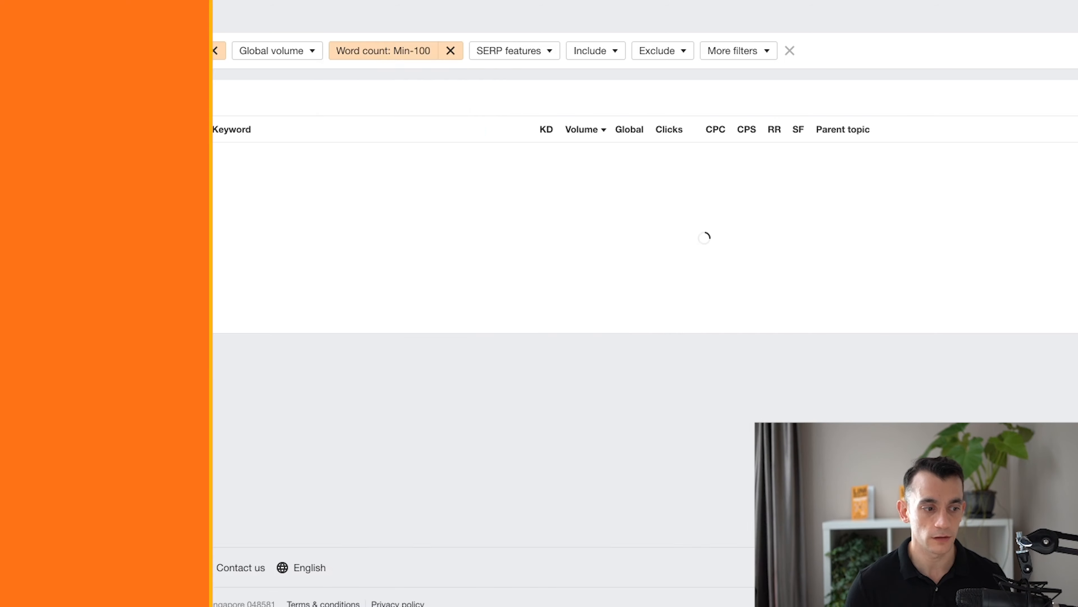
{"action": "scroll", "coordinate": [288, 221], "scroll_direction": "down", "scroll_amount": 20}
{"action": "scroll", "coordinate": [288, 221], "scroll_direction": "up", "scroll_amount": 17}
{"action": "scroll", "coordinate": [289, 221], "scroll_direction": "up", "scroll_amount": 4}
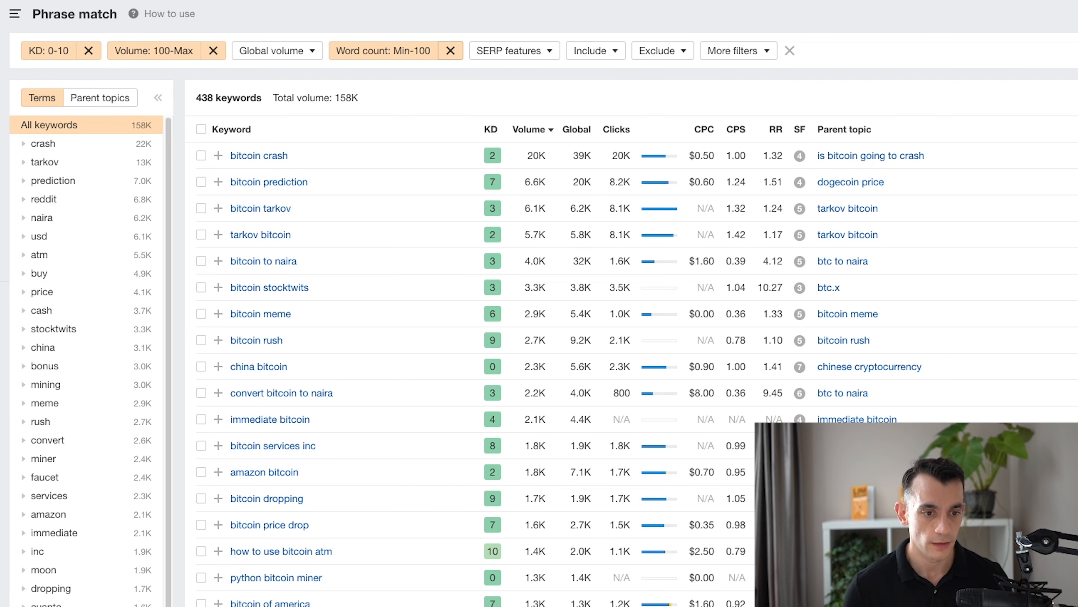
{"action": "left_click", "coordinate": [451, 51]}
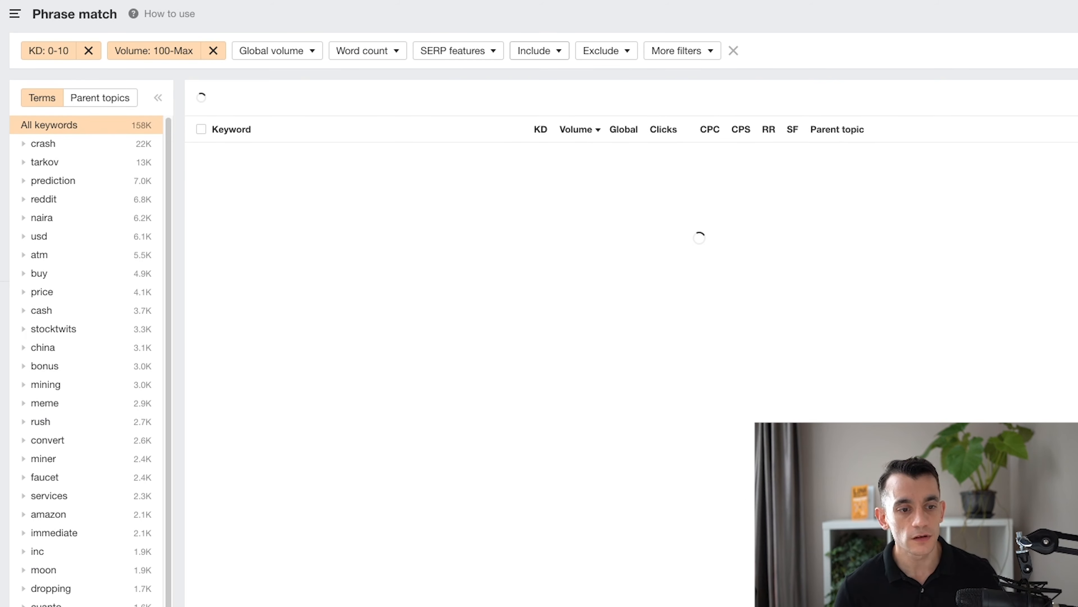
Exclude keywords containing "china" from the list
{"action": "left_click", "coordinate": [539, 51]}
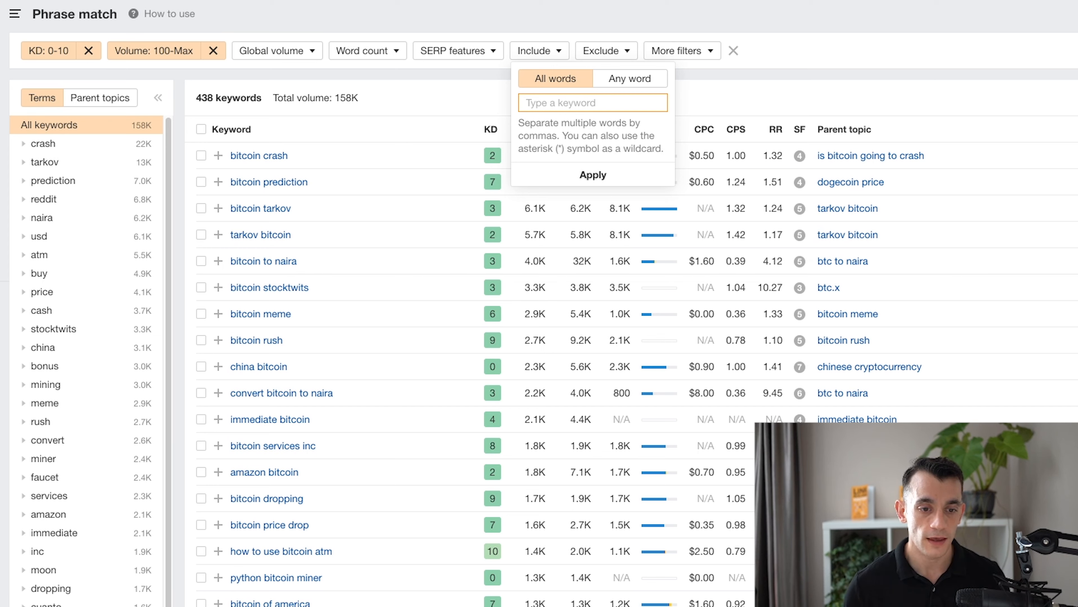
{"action": "left_click", "coordinate": [606, 51]}
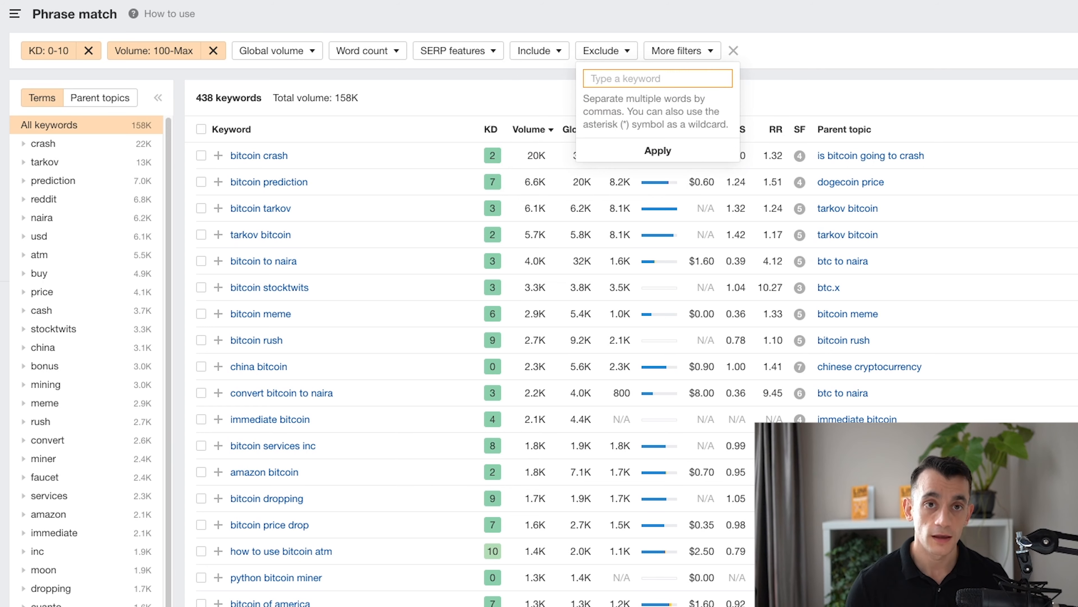
{"action": "type", "text": "china"}
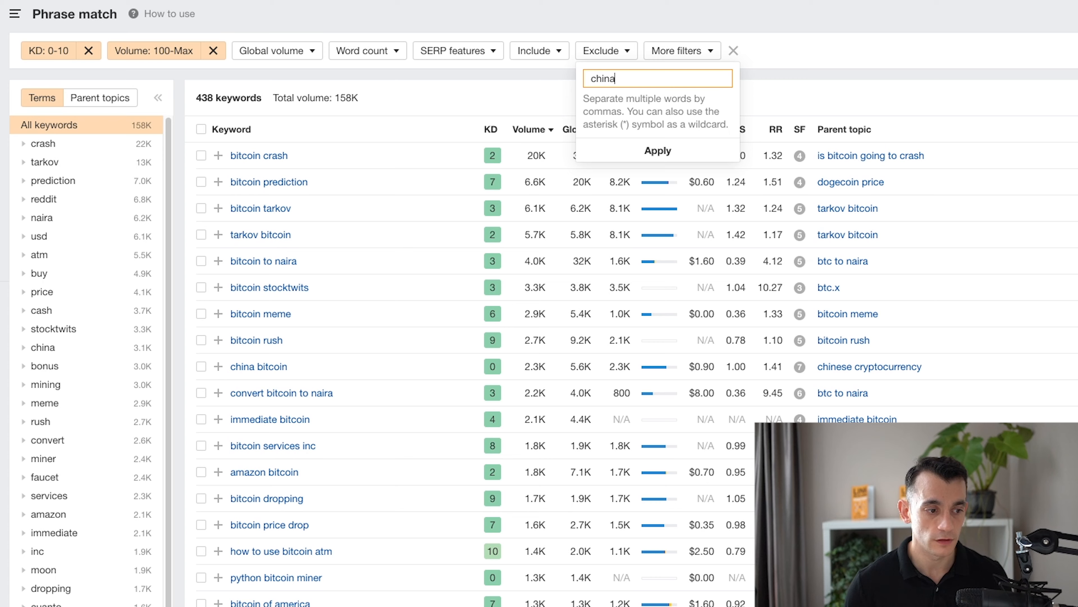
{"action": "key", "text": "Return"}
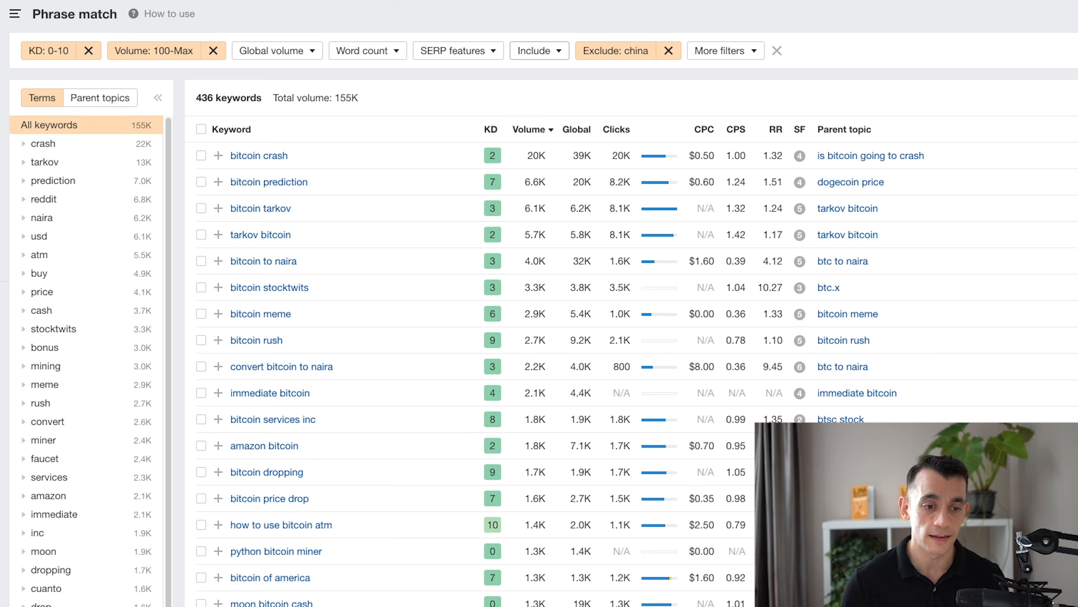
Restrict the list to keywords that include "buy" and look through the matches
{"action": "left_click", "coordinate": [539, 51]}
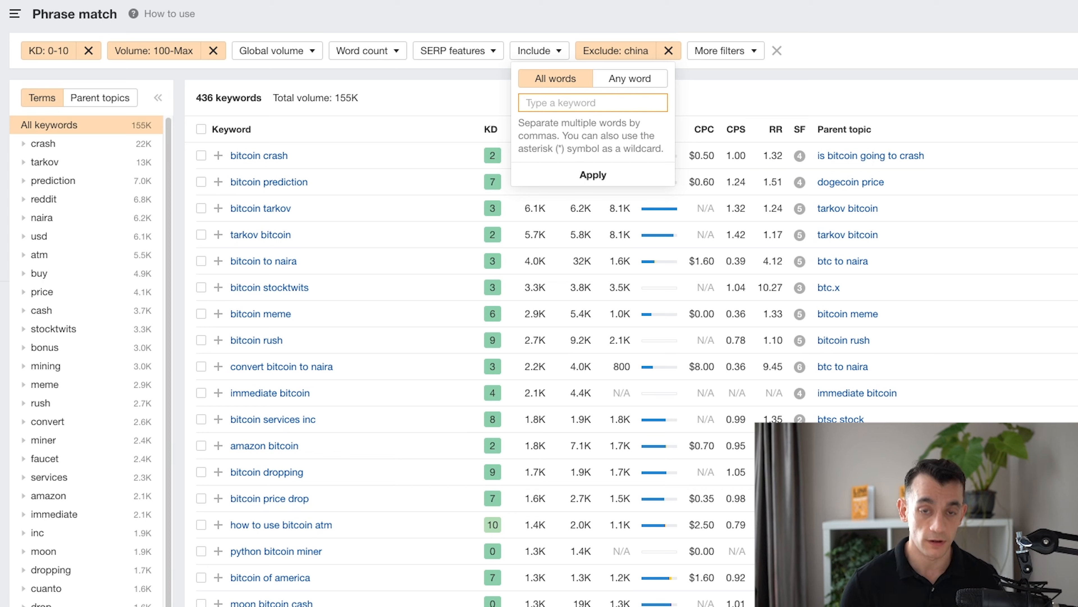
{"action": "type", "text": "buy"}
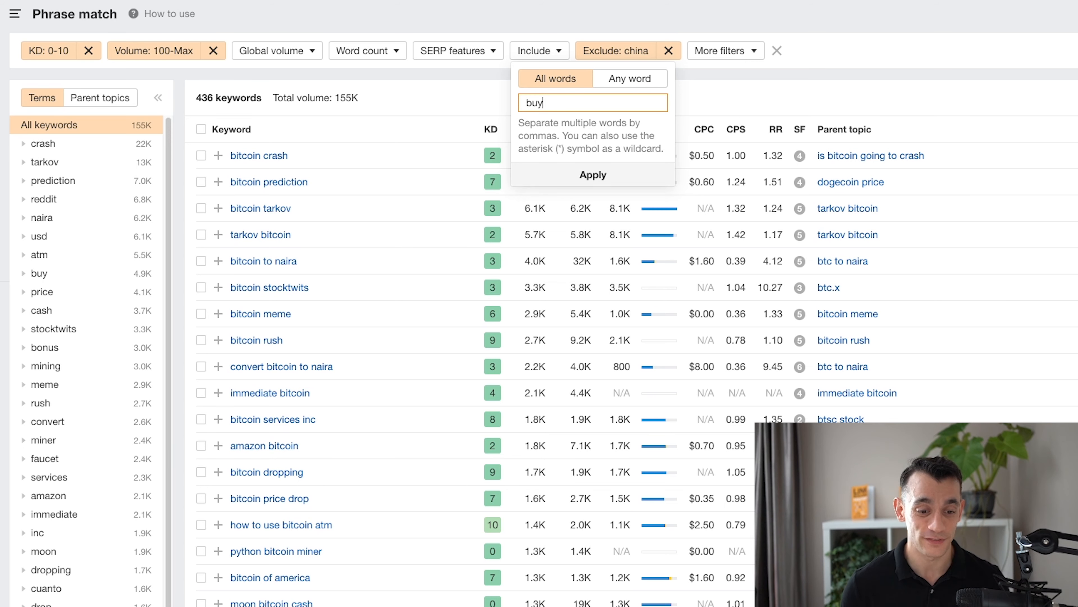
{"action": "key", "text": "Return"}
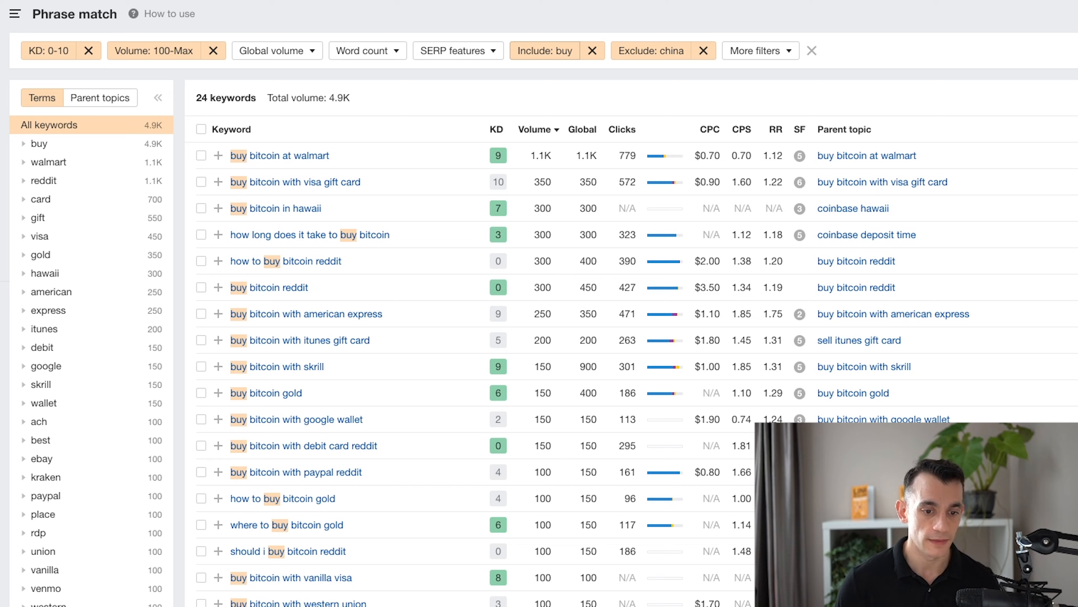
{"action": "scroll", "coordinate": [540, 303], "scroll_direction": "down", "scroll_amount": 5}
{"action": "scroll", "coordinate": [539, 303], "scroll_direction": "up", "scroll_amount": 5}
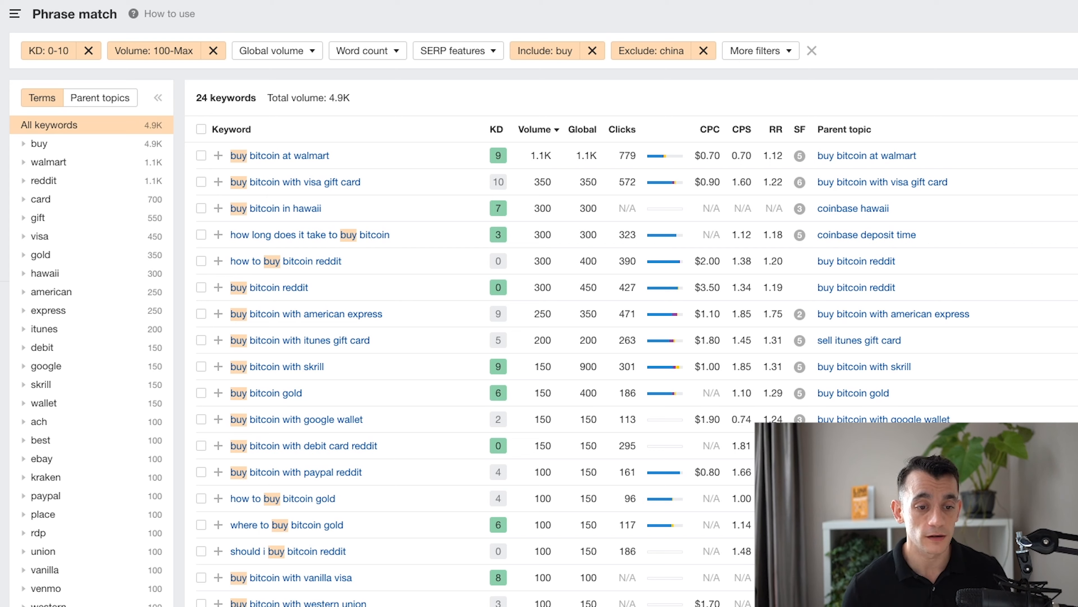
Examine the remaining "buy" keywords, comparing their keyword difficulty and the distribution of their clicks
{"action": "left_click", "coordinate": [545, 51]}
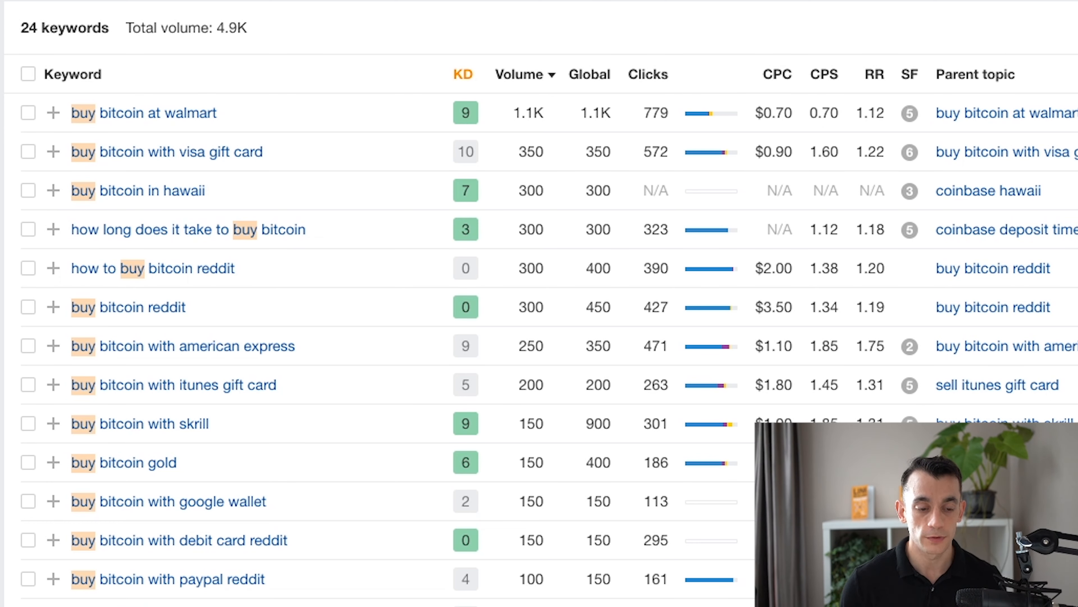
{"action": "mouse_move", "coordinate": [463, 75]}
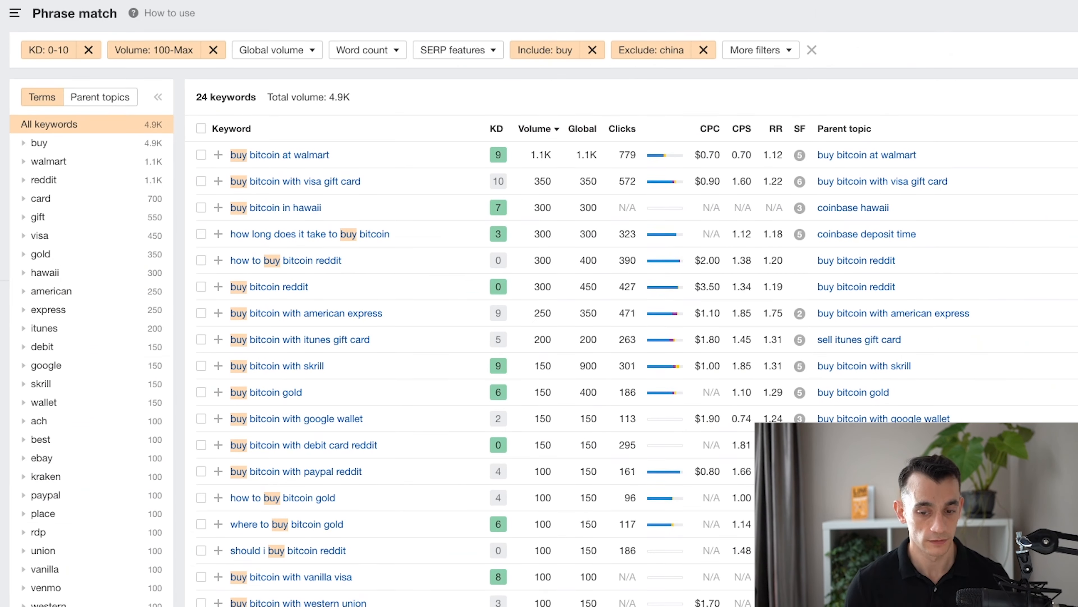
{"action": "scroll", "coordinate": [539, 323], "scroll_direction": "down", "scroll_amount": 5}
{"action": "scroll", "coordinate": [539, 323], "scroll_direction": "up", "scroll_amount": 5}
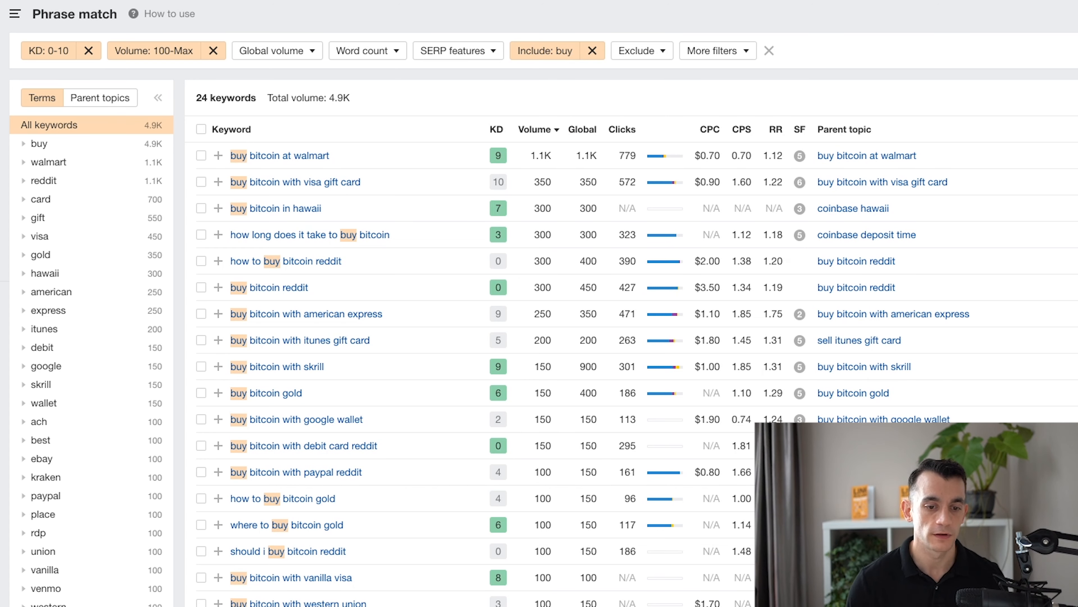
{"action": "mouse_move", "coordinate": [665, 155]}
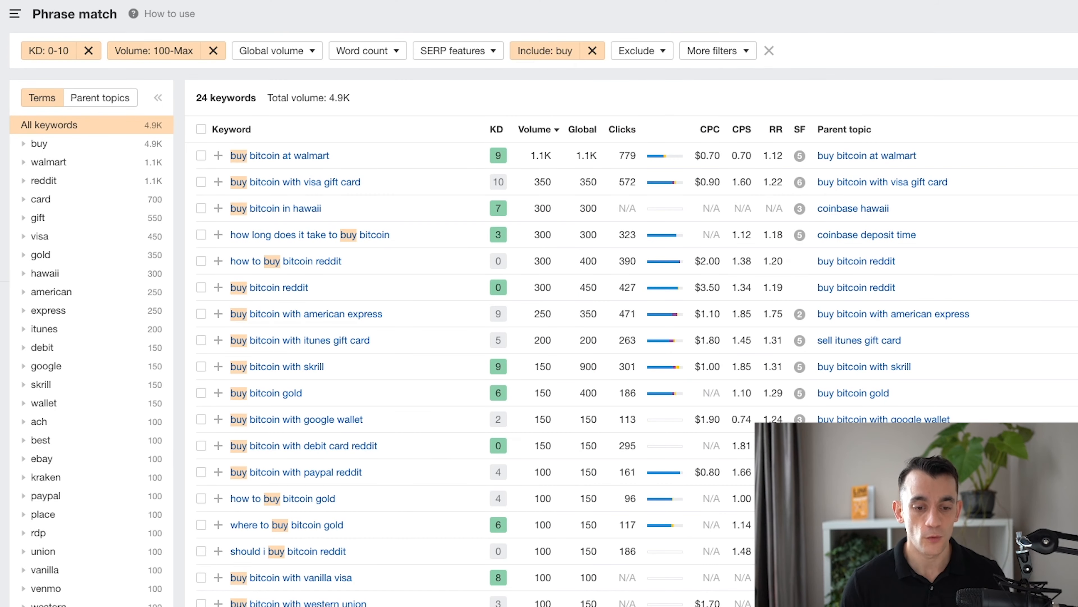
{"action": "scroll", "coordinate": [539, 315], "scroll_direction": "down", "scroll_amount": 5}
{"action": "scroll", "coordinate": [539, 314], "scroll_direction": "up", "scroll_amount": 5}
{"action": "mouse_move", "coordinate": [665, 158]}
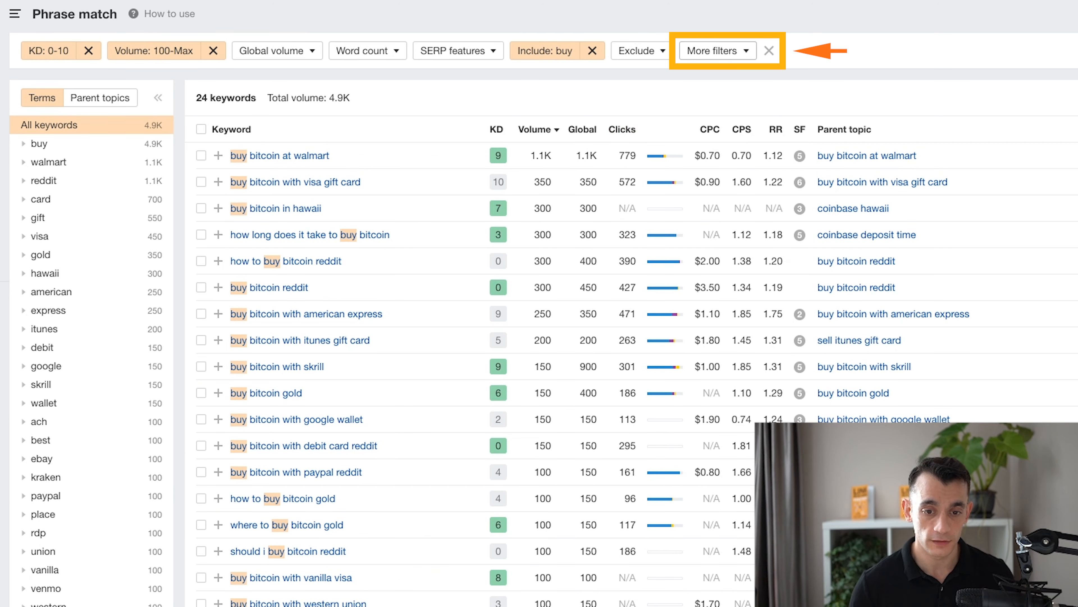
Try a minimum of 100 clicks on the "buy" keywords, remove that filter and look through the list
{"action": "left_click", "coordinate": [717, 51]}
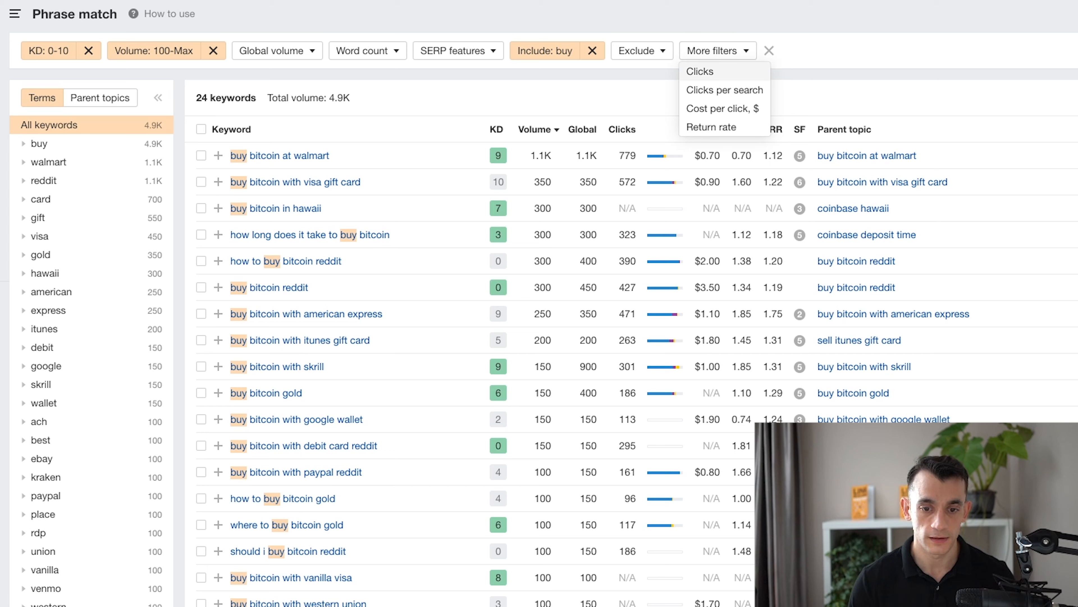
{"action": "left_click", "coordinate": [705, 71]}
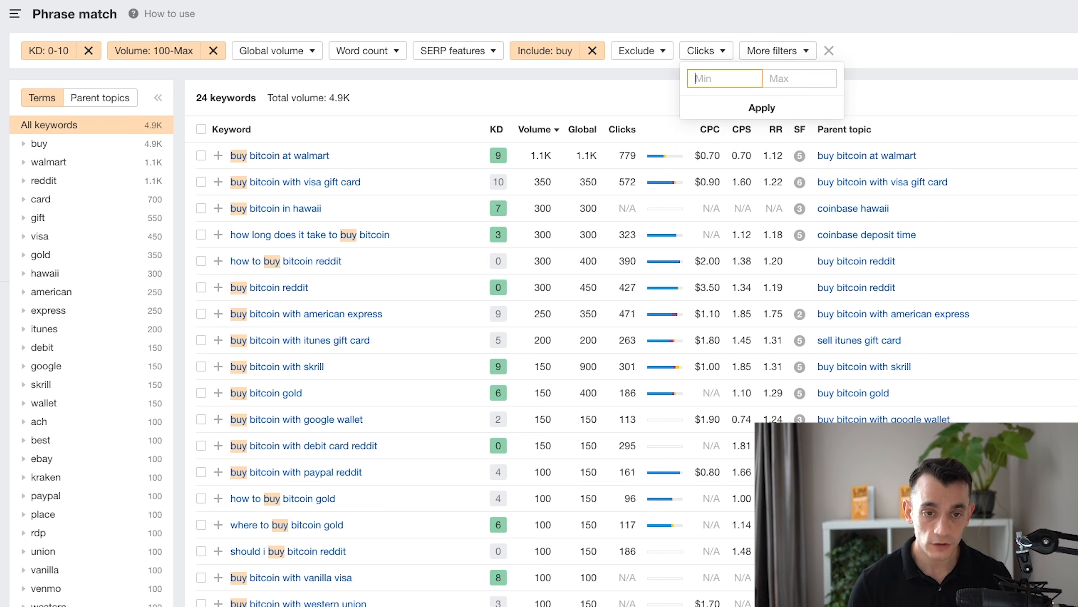
{"action": "type", "text": "100"}
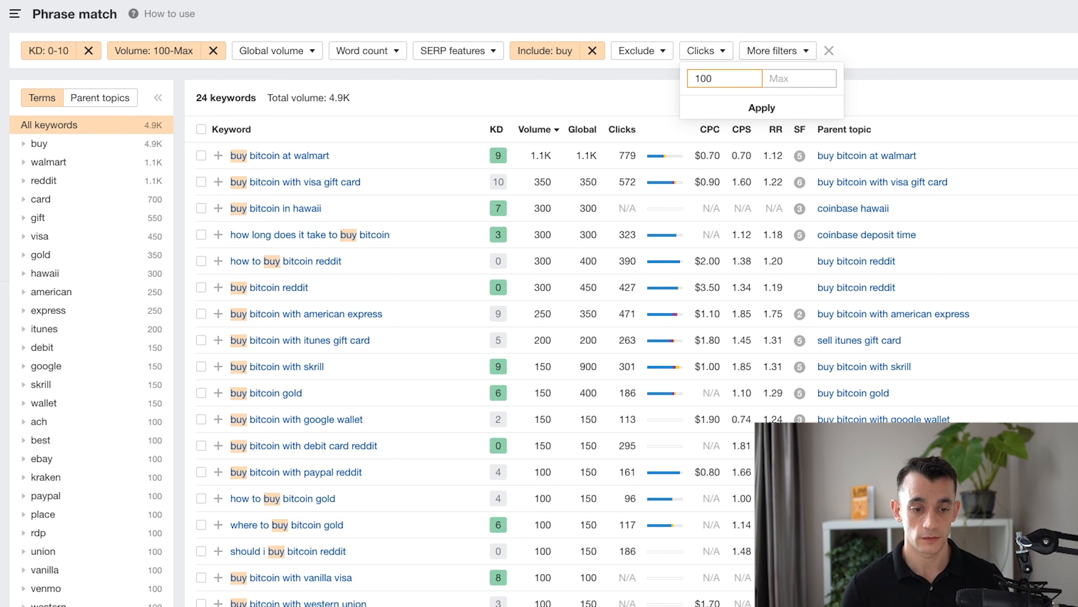
{"action": "left_click", "coordinate": [762, 107]}
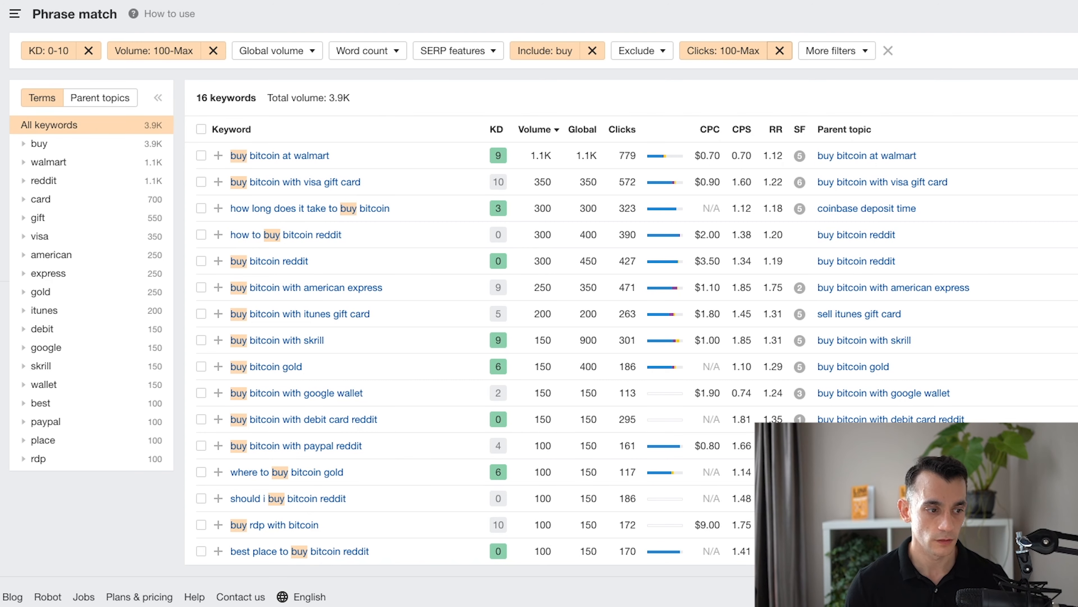
{"action": "left_click", "coordinate": [779, 50]}
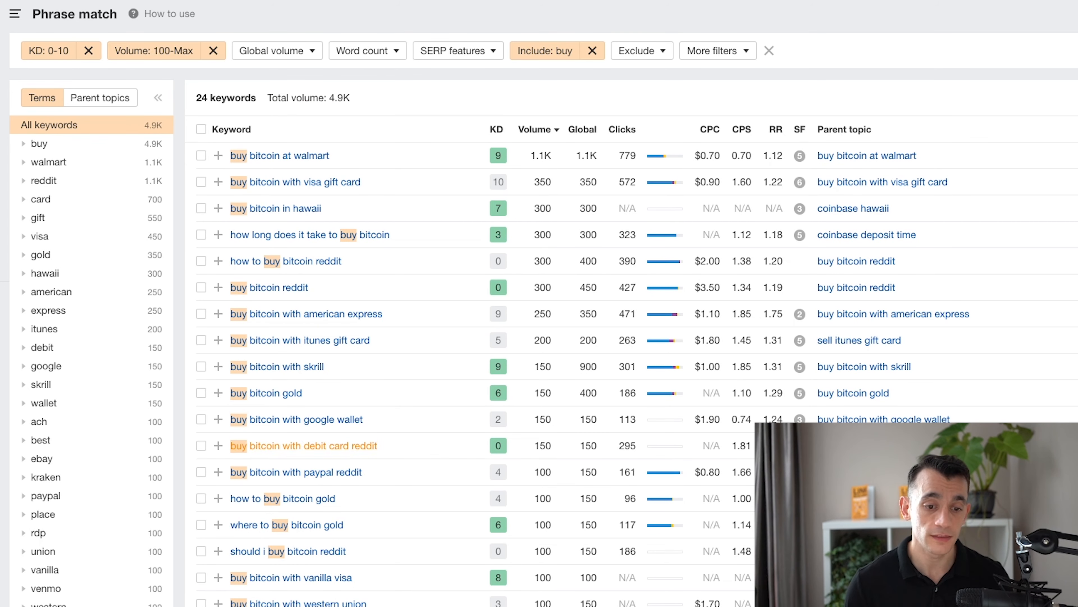
{"action": "scroll", "coordinate": [378, 462], "scroll_direction": "down", "scroll_amount": 6}
{"action": "scroll", "coordinate": [378, 462], "scroll_direction": "up", "scroll_amount": 6}
{"action": "scroll", "coordinate": [539, 303], "scroll_direction": "down", "scroll_amount": 1}
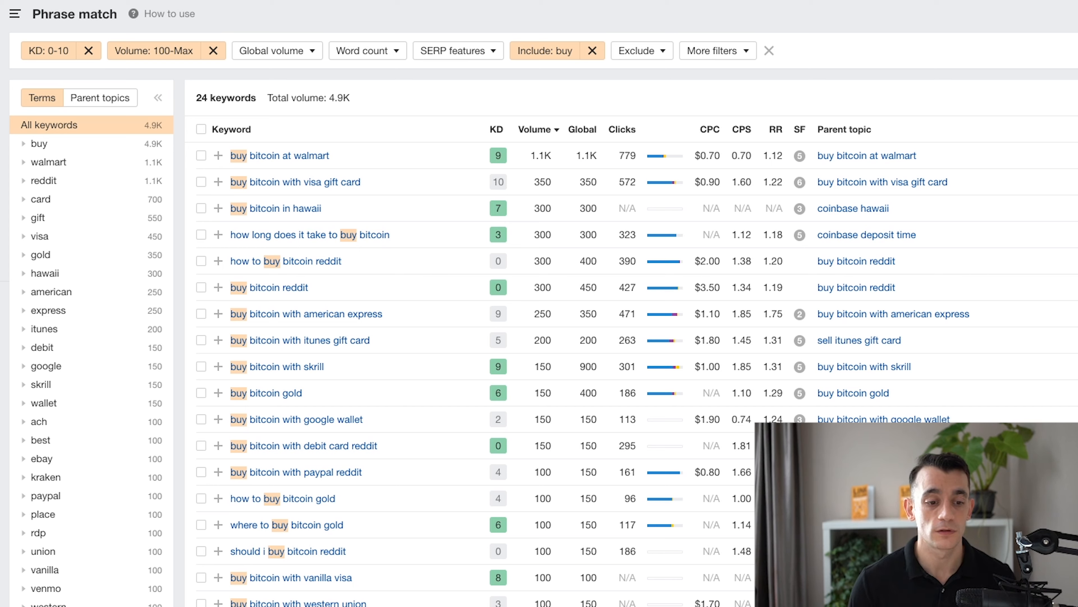
{"action": "mouse_move", "coordinate": [623, 129]}
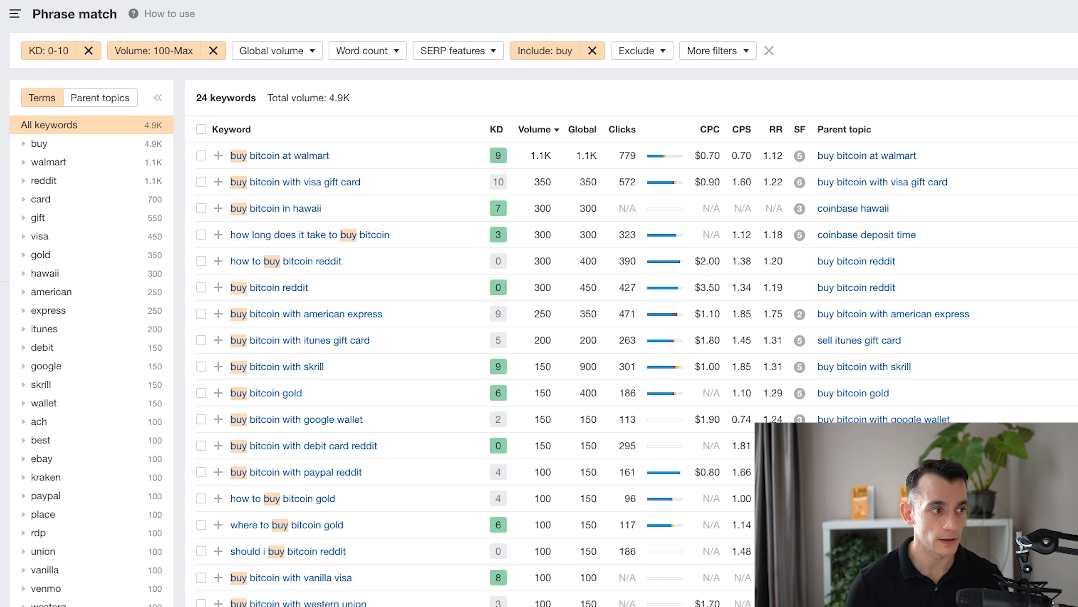
Search Google for "bitcoin price" in a new browser tab and look over the results page
{"action": "key", "text": "super+t"}
{"action": "type", "text": "bitcoin price"}
{"action": "key", "text": "Return"}
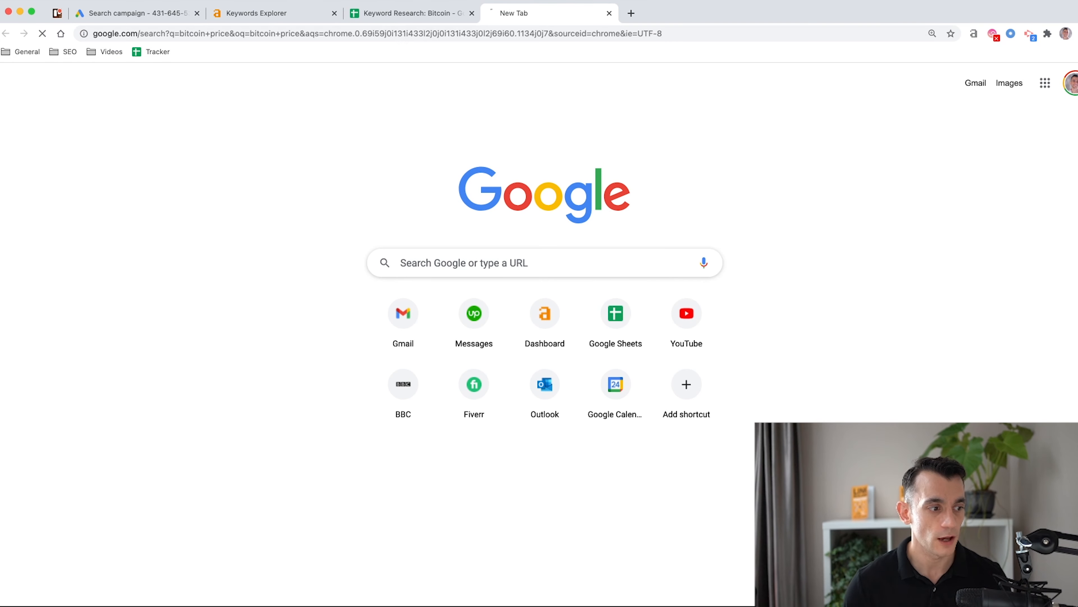
{"action": "scroll", "coordinate": [284, 340], "scroll_direction": "down", "scroll_amount": 10}
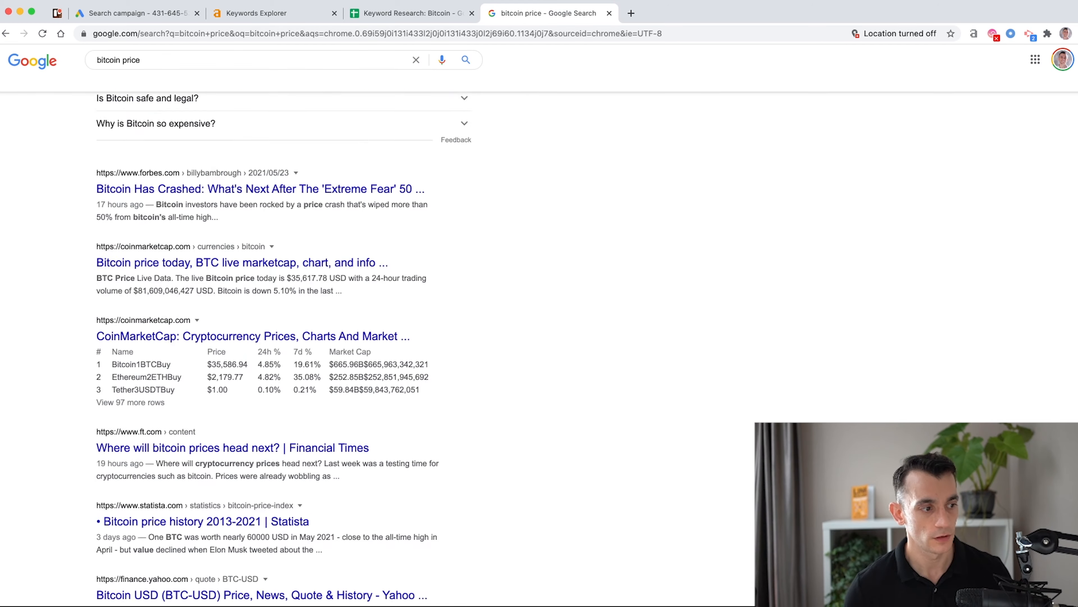
{"action": "scroll", "coordinate": [283, 340], "scroll_direction": "up", "scroll_amount": 15}
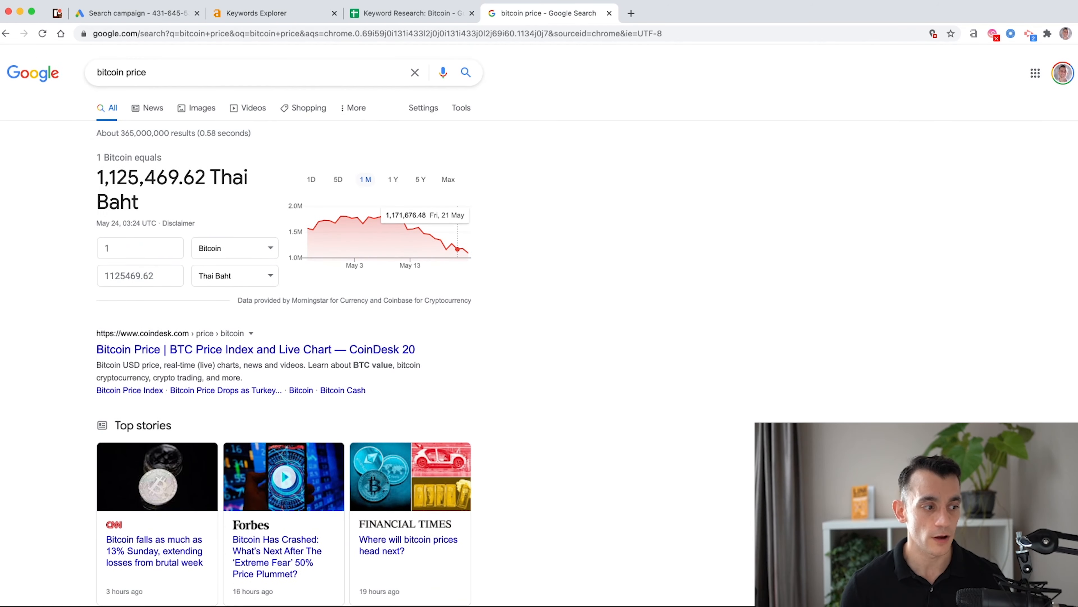
Examine how Google answers "bitcoin price" directly with its converter and chart, compared with the website listings and videos beneath
{"action": "triple_click", "coordinate": [170, 60]}
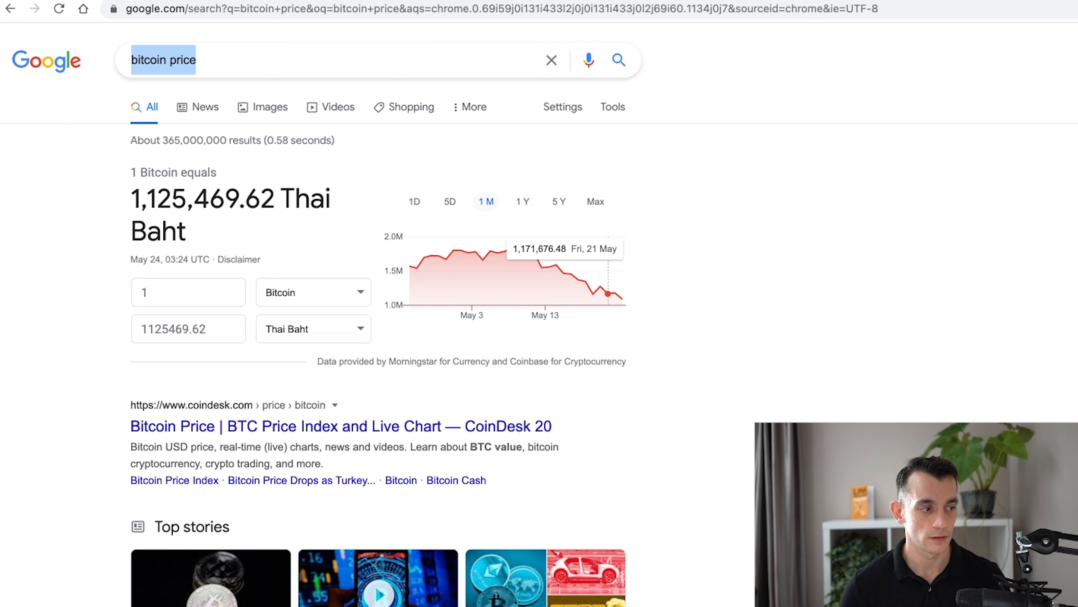
{"action": "left_click_drag", "start_coordinate": [131, 172], "coordinate": [187, 238]}
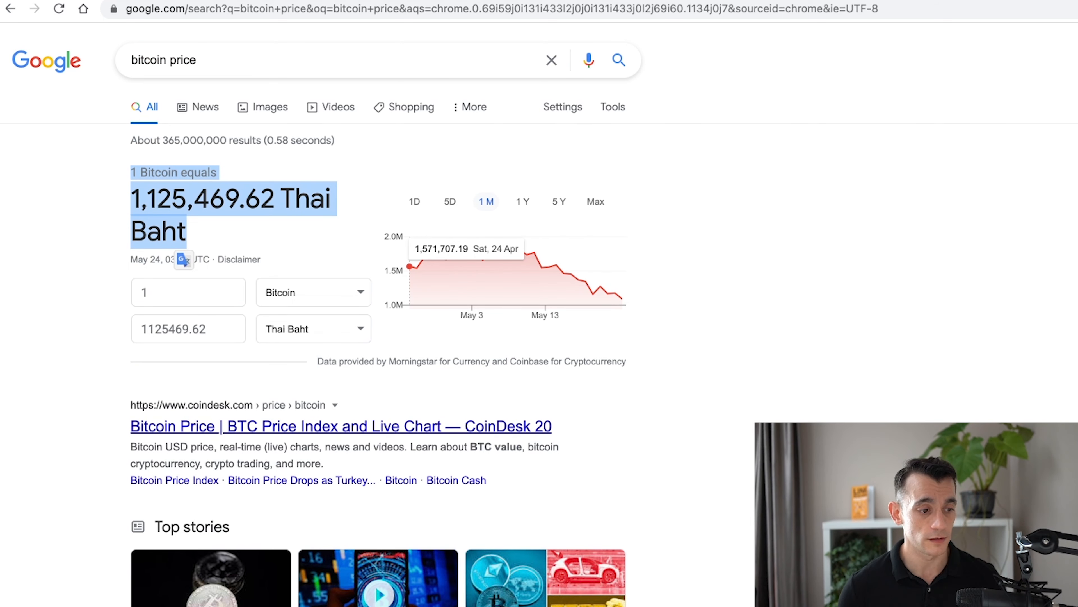
{"action": "scroll", "coordinate": [369, 544], "scroll_direction": "down", "scroll_amount": 3}
{"action": "scroll", "coordinate": [378, 255], "scroll_direction": "down", "scroll_amount": 20}
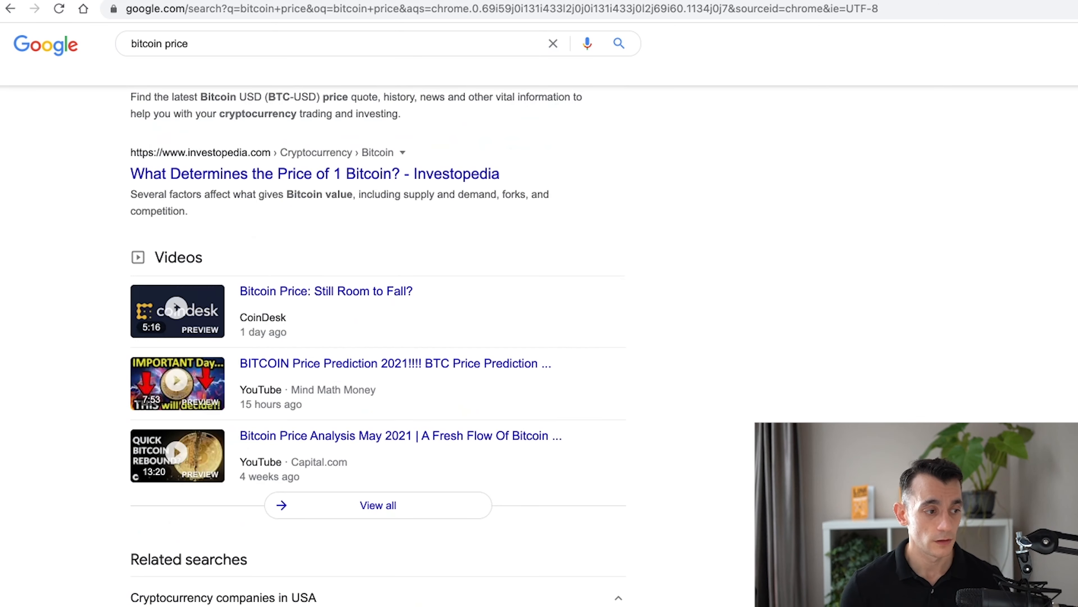
{"action": "scroll", "coordinate": [378, 255], "scroll_direction": "up", "scroll_amount": 20}
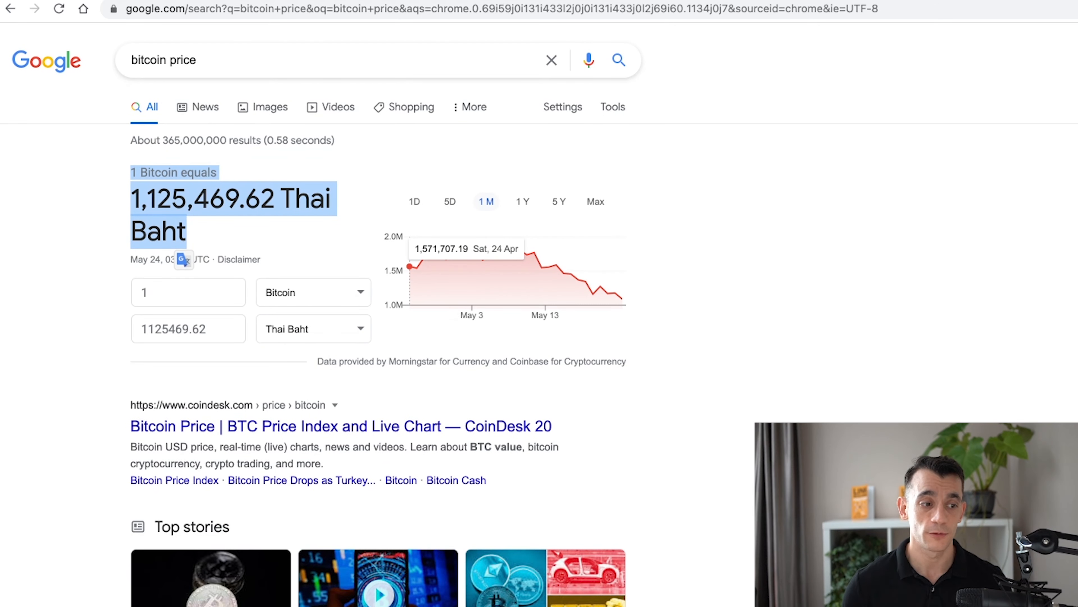
{"action": "triple_click", "coordinate": [205, 199]}
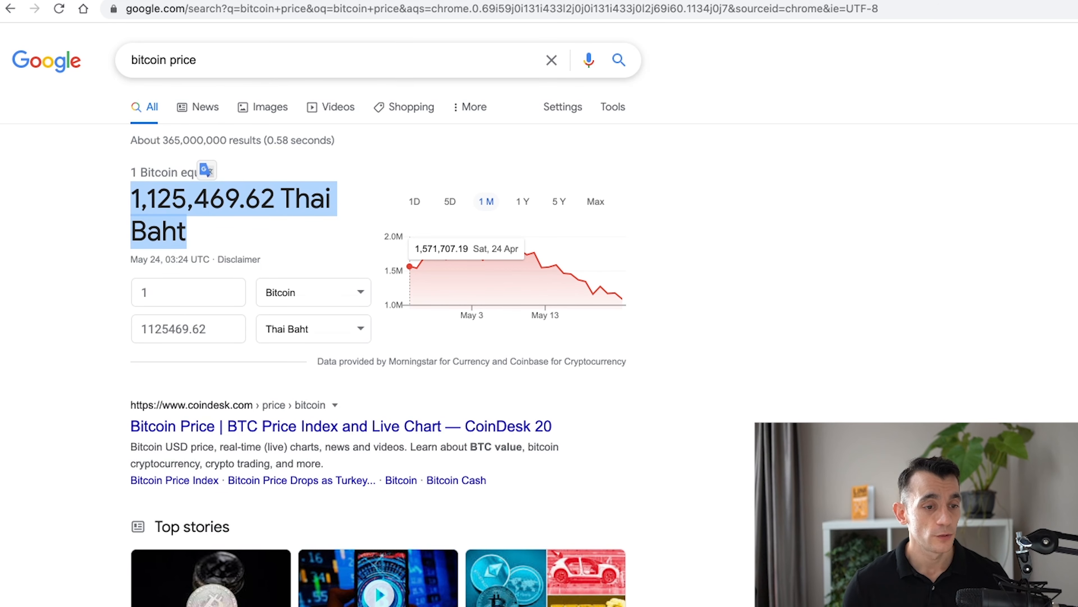
{"action": "key", "text": "slash"}
{"action": "key", "text": "Escape"}
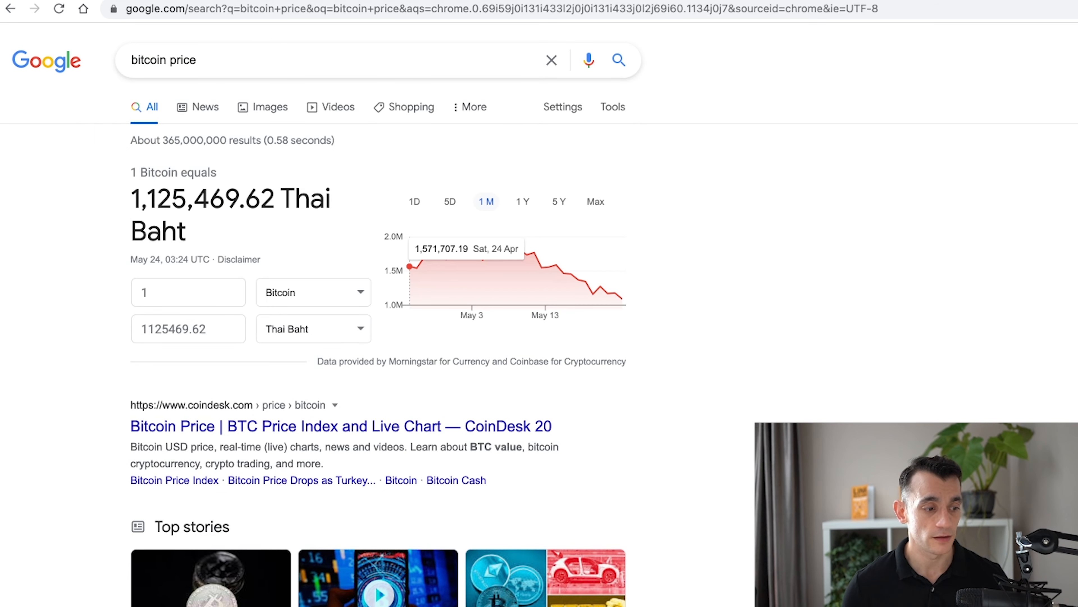
{"action": "triple_click", "coordinate": [242, 201]}
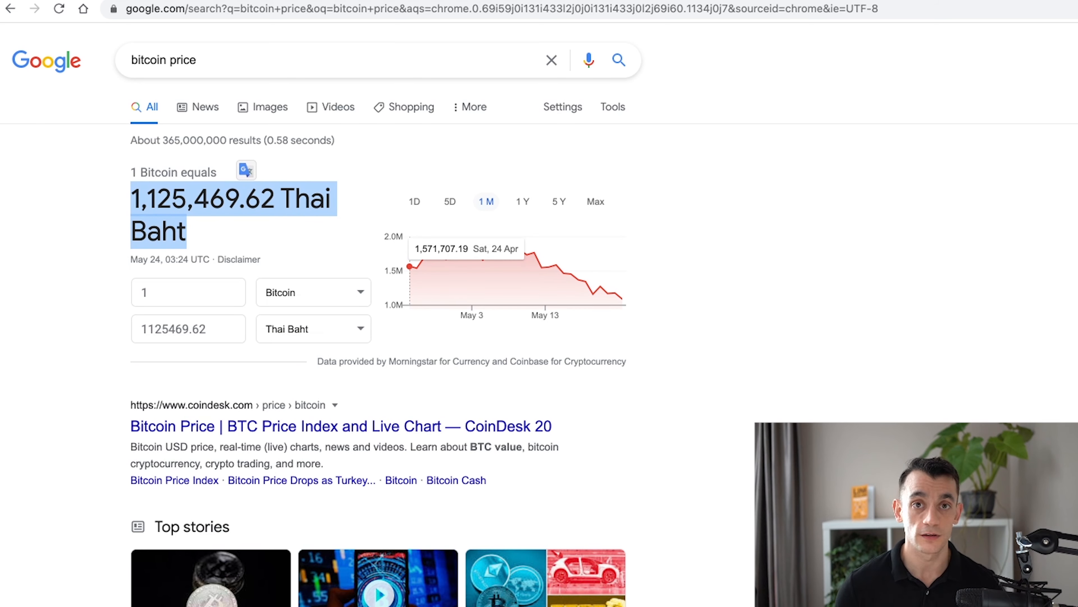
{"action": "left_click", "coordinate": [280, 238]}
{"action": "scroll", "coordinate": [323, 426], "scroll_direction": "down", "scroll_amount": 10}
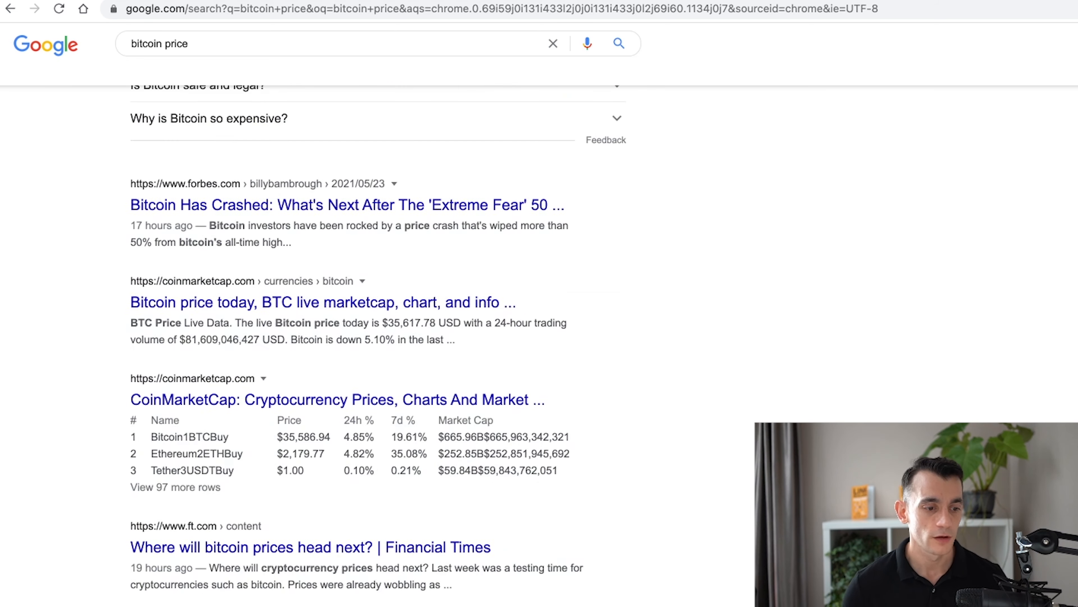
{"action": "scroll", "coordinate": [539, 329], "scroll_direction": "up", "scroll_amount": 10}
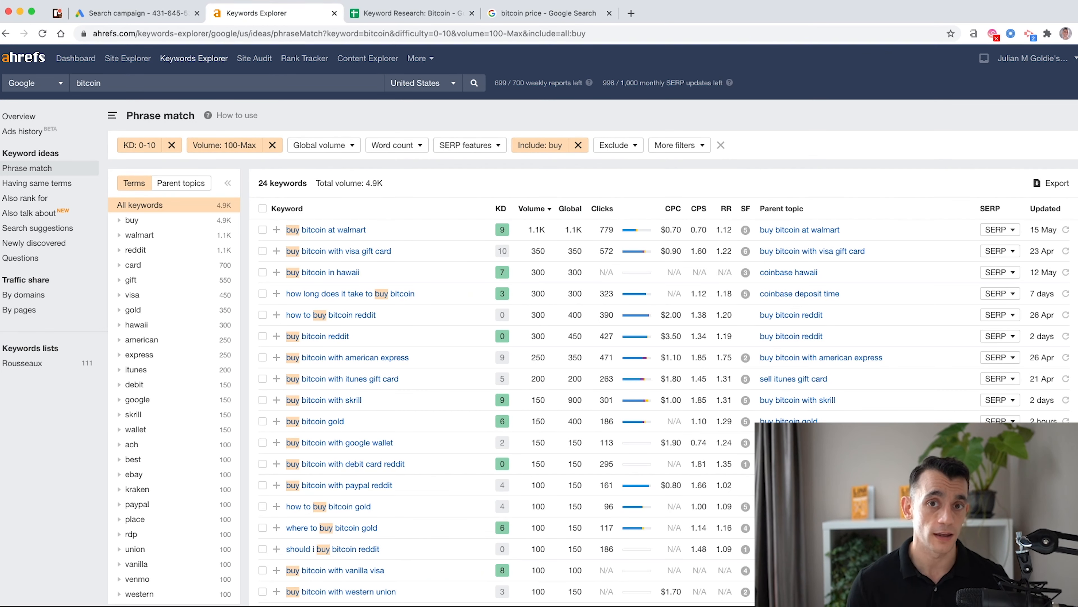
Return to Ahrefs and look up the domain coindesk.com from the dashboard
{"action": "mouse_move", "coordinate": [673, 208]}
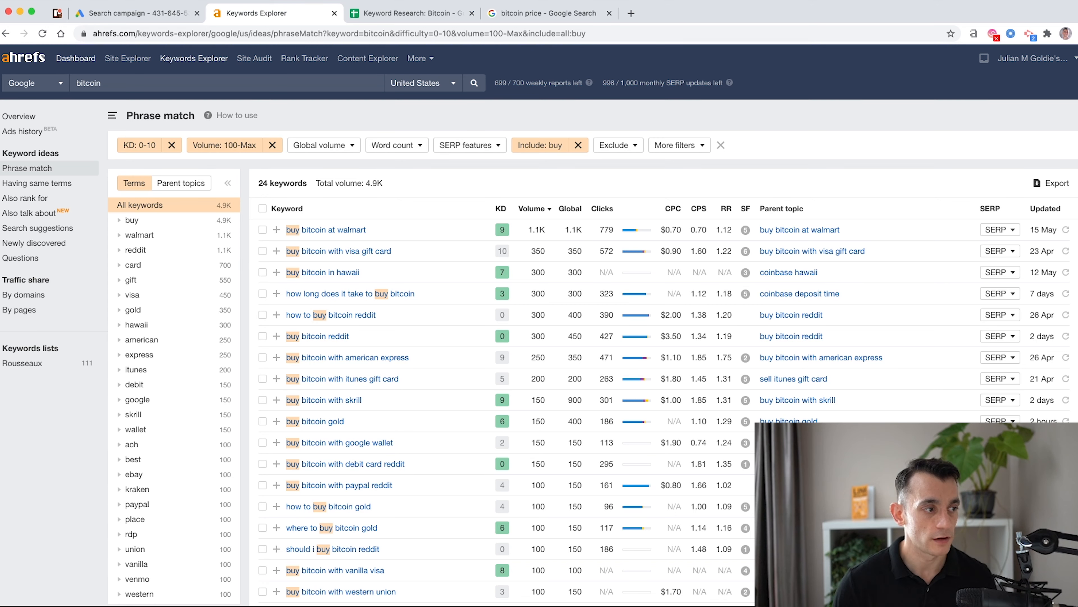
{"action": "left_click", "coordinate": [76, 58]}
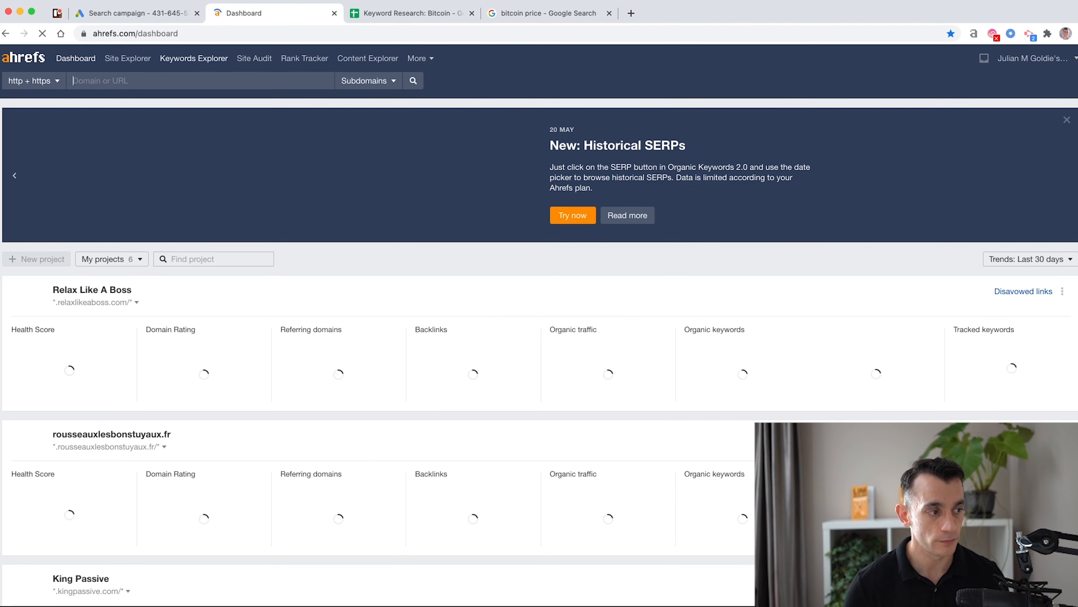
{"action": "type", "text": "coindesk.com"}
{"action": "key", "text": "Return"}
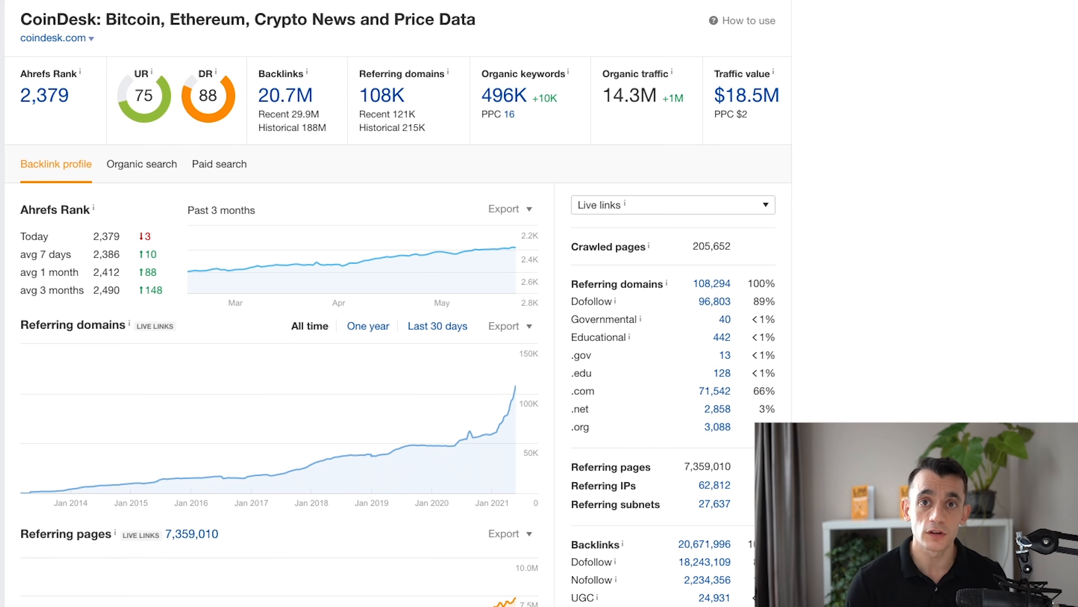
Open the Organic Keywords report for coindesk.com and look through the keywords it ranks for
{"action": "scroll", "coordinate": [398, 303], "scroll_direction": "down", "scroll_amount": 5}
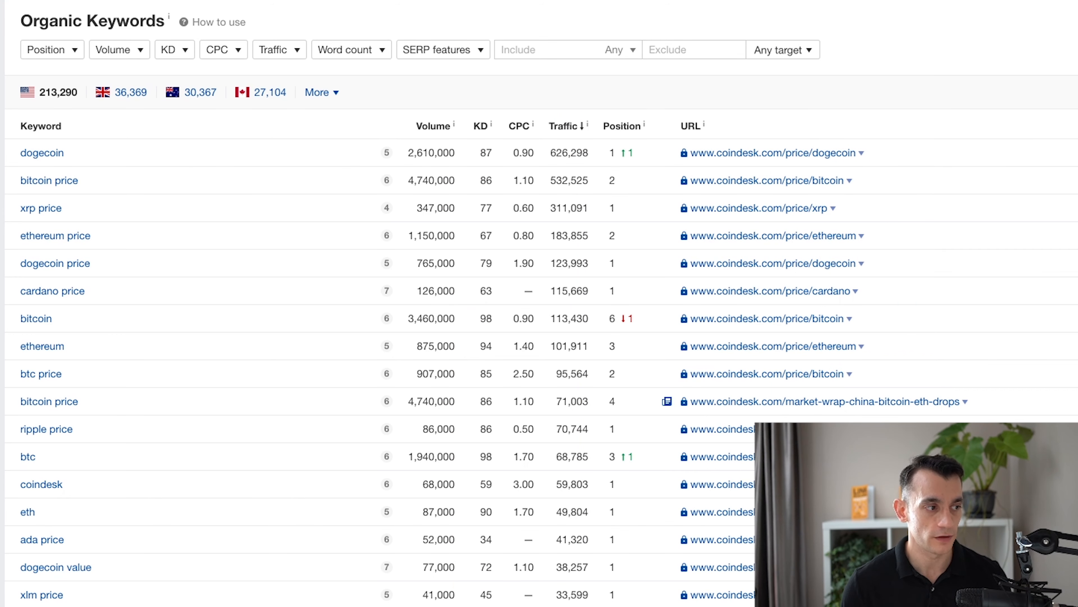
{"action": "scroll", "coordinate": [539, 303], "scroll_direction": "down", "scroll_amount": 1}
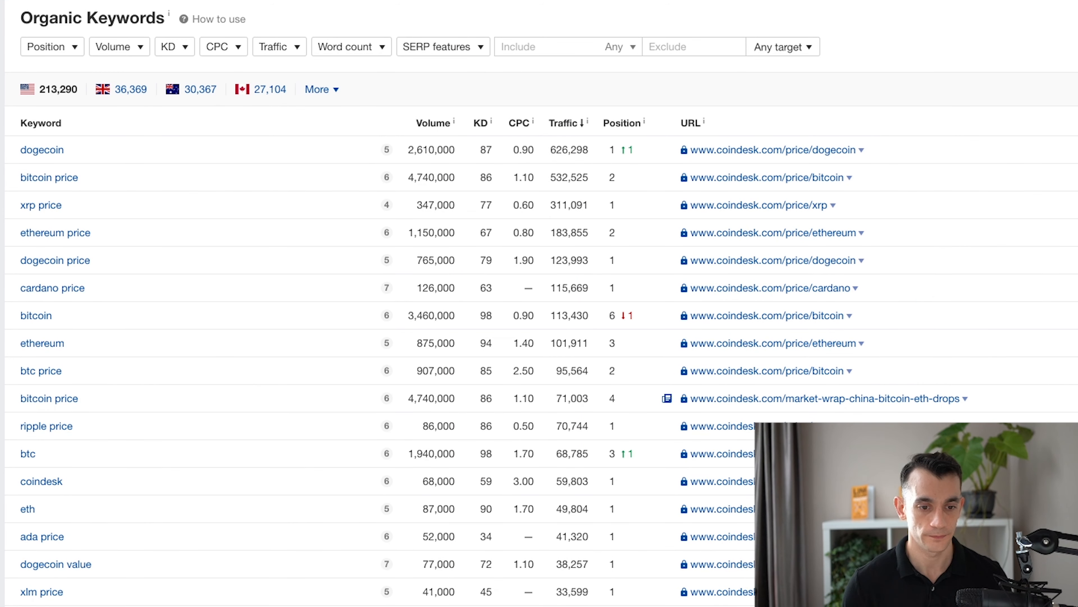
{"action": "scroll", "coordinate": [539, 303], "scroll_direction": "down", "scroll_amount": 20}
{"action": "scroll", "coordinate": [539, 303], "scroll_direction": "up", "scroll_amount": 20}
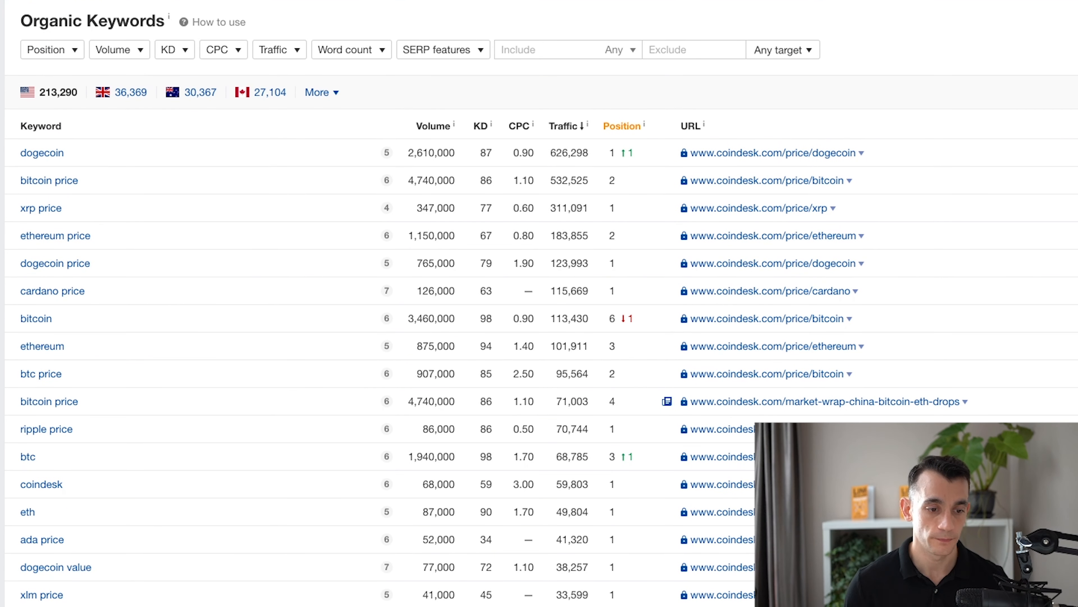
{"action": "mouse_move", "coordinate": [644, 124]}
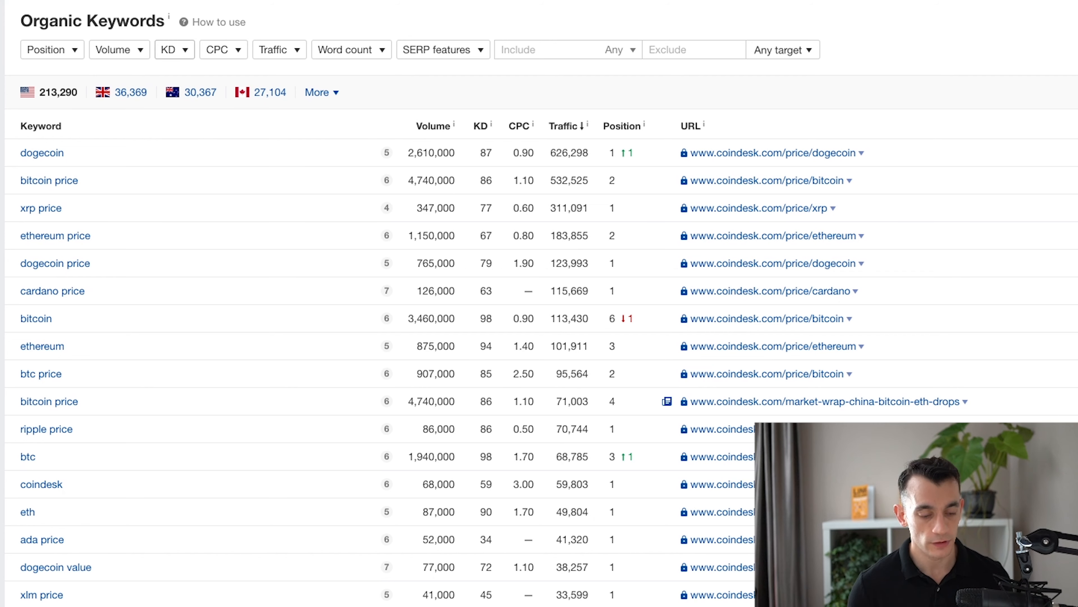
Limit the organic keywords to a maximum keyword difficulty of 10 and look through the matches
{"action": "left_click", "coordinate": [174, 50]}
{"action": "key", "text": "Tab"}
{"action": "type", "text": "10"}
{"action": "key", "text": "Return"}
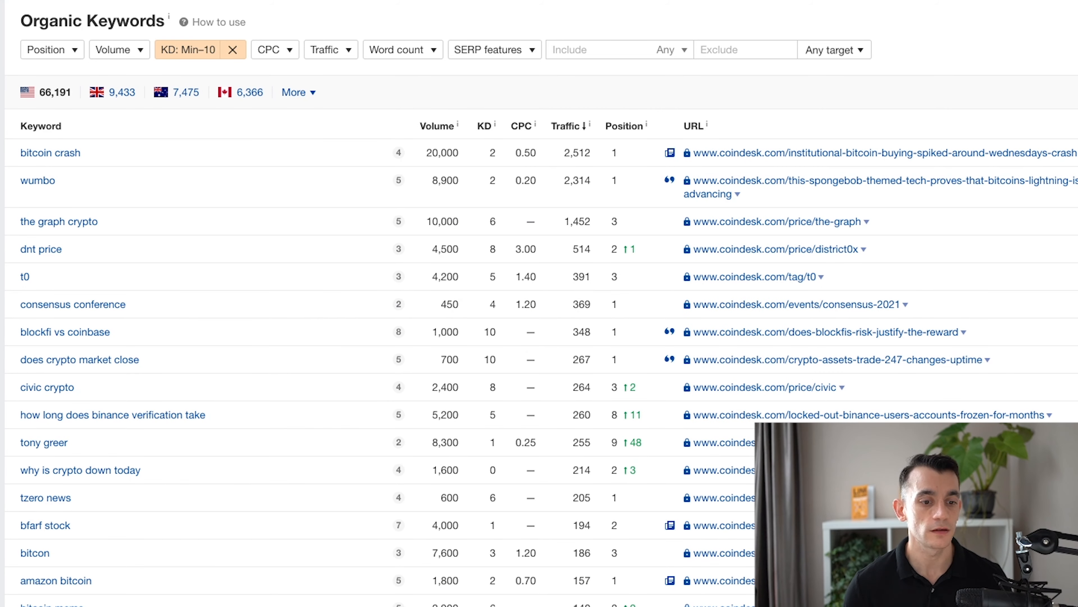
{"action": "scroll", "coordinate": [540, 323], "scroll_direction": "down", "scroll_amount": 20}
{"action": "scroll", "coordinate": [539, 323], "scroll_direction": "up", "scroll_amount": 20}
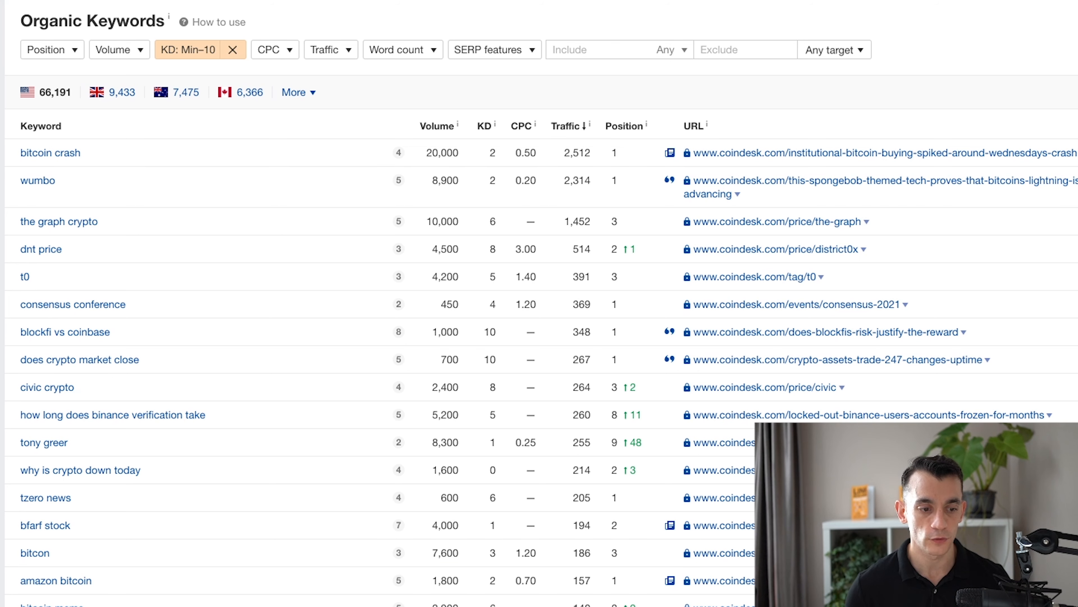
Examine the volume, keyword difficulty, CPC, traffic and ranking position of the keyword "bitcoin crash"
{"action": "double_click", "coordinate": [442, 153]}
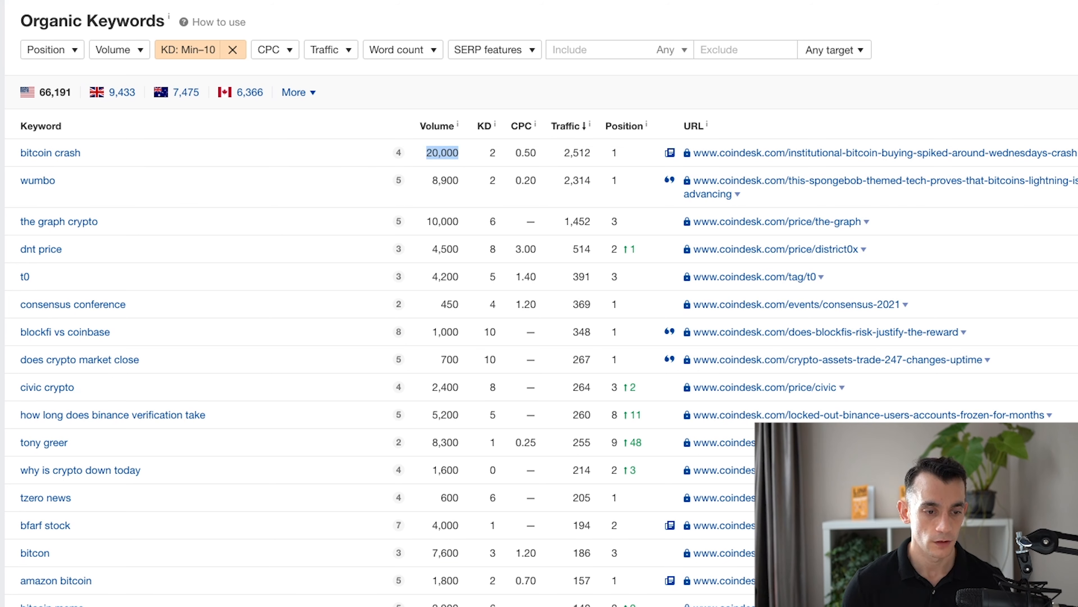
{"action": "double_click", "coordinate": [492, 153]}
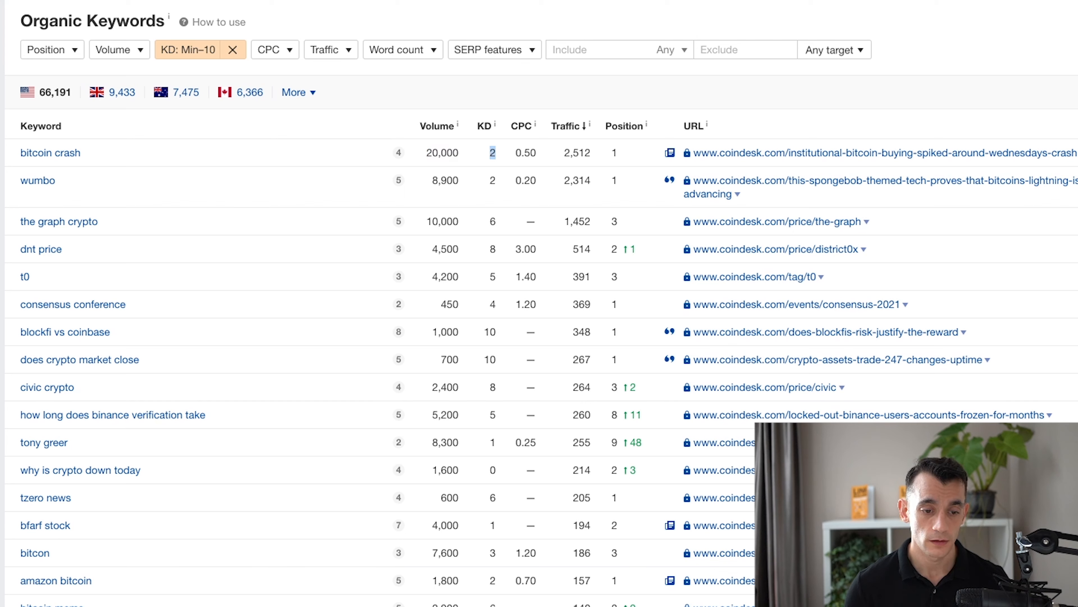
{"action": "double_click", "coordinate": [526, 153]}
{"action": "double_click", "coordinate": [577, 153]}
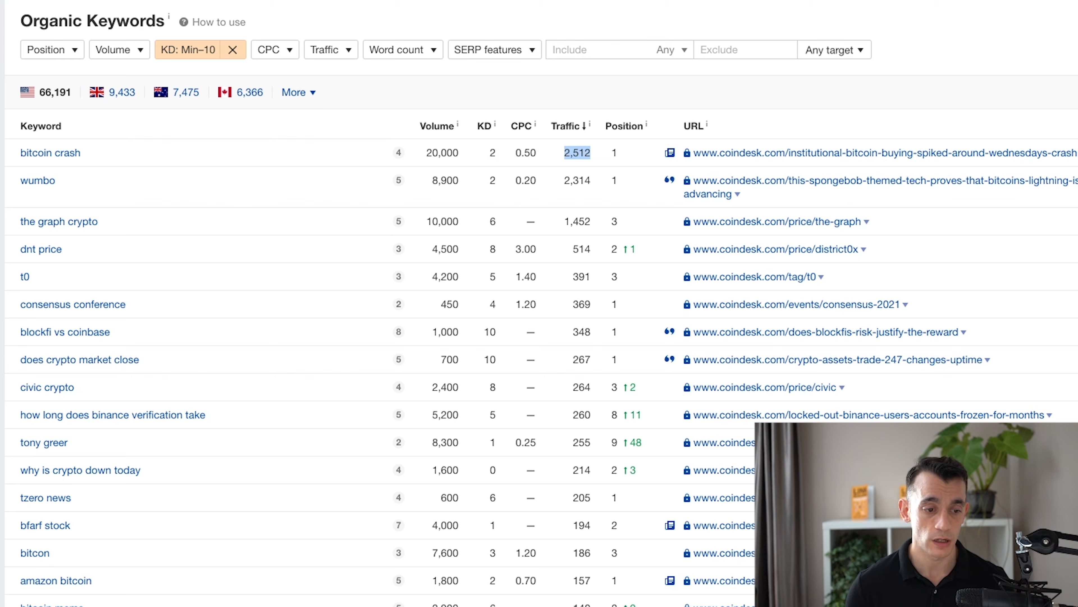
{"action": "double_click", "coordinate": [442, 154]}
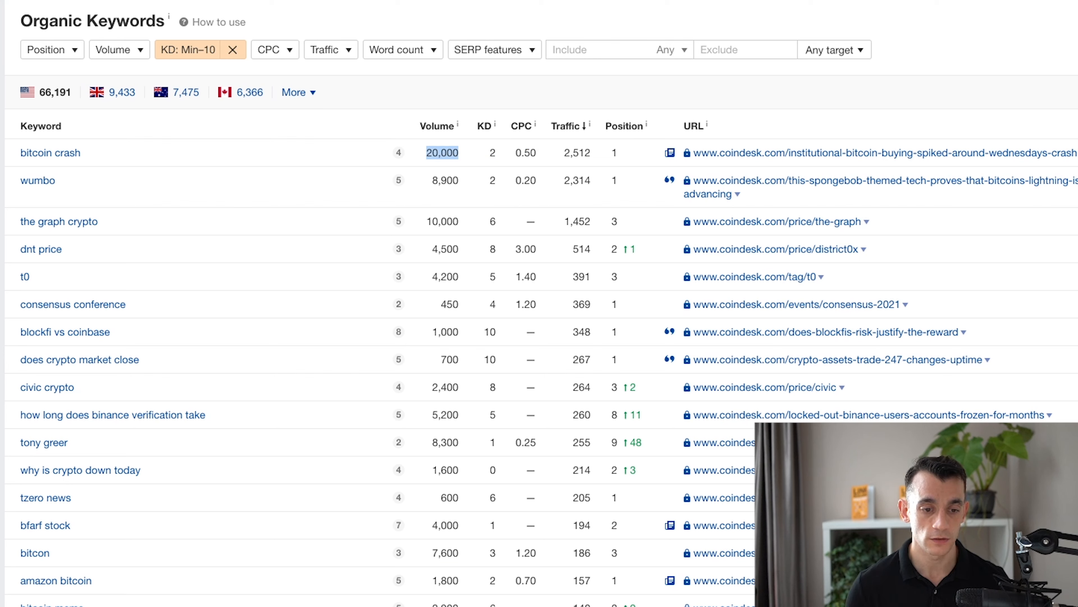
{"action": "double_click", "coordinate": [577, 153]}
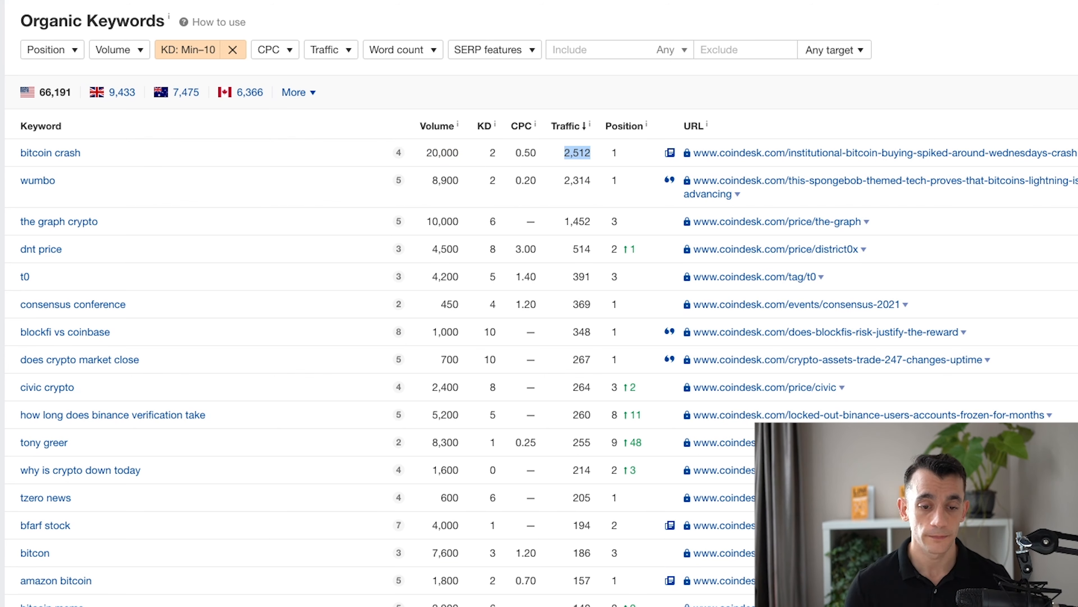
{"action": "double_click", "coordinate": [614, 154]}
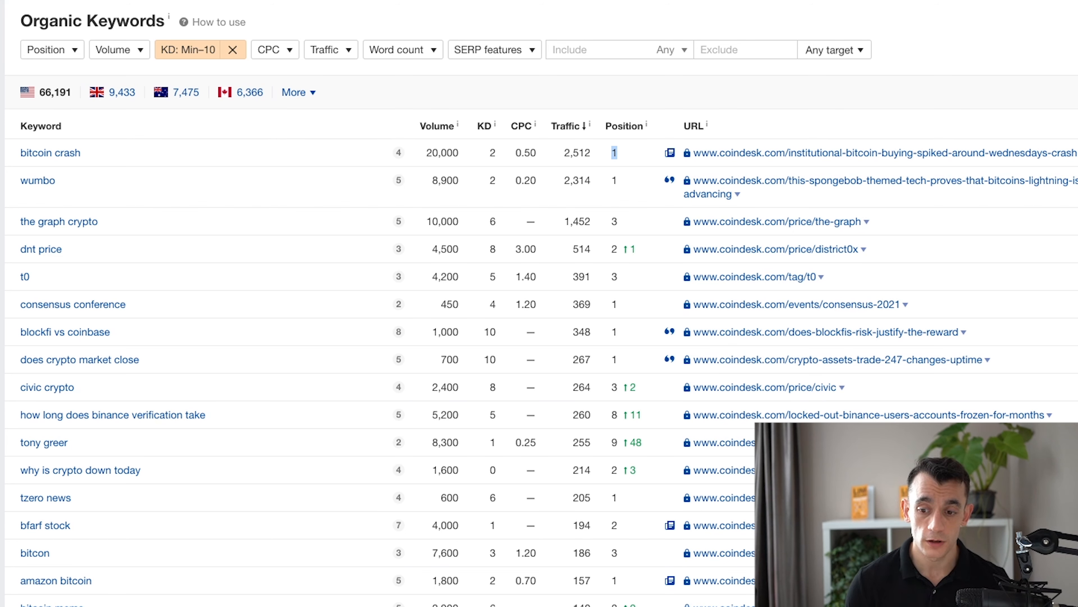
{"action": "left_click", "coordinate": [616, 153]}
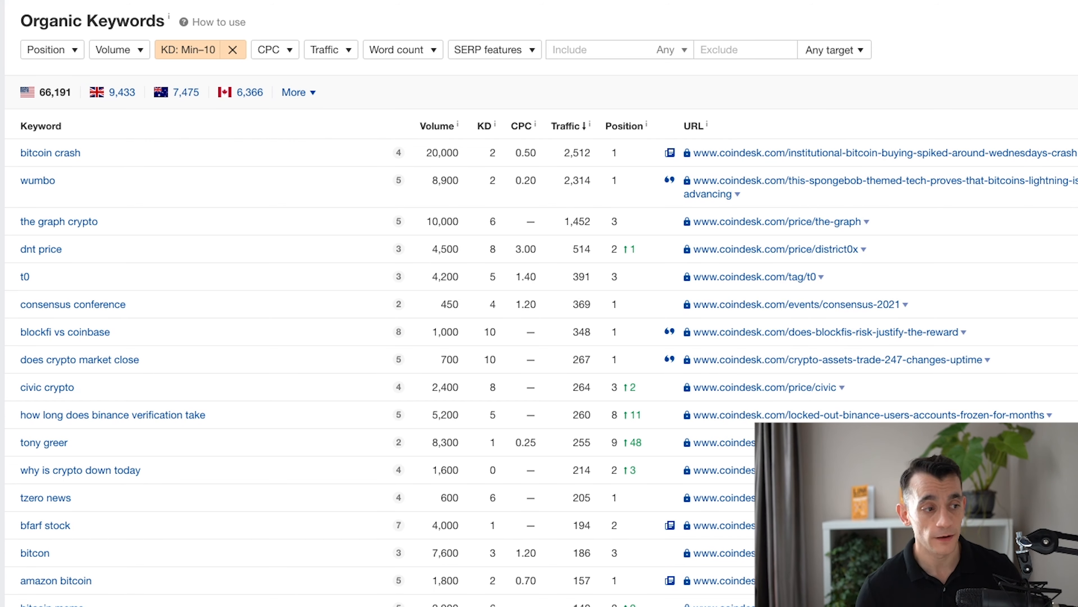
Compare the traffic of the keyword "bitcoin crash" with its keyword difficulty
{"action": "scroll", "coordinate": [540, 323], "scroll_direction": "down", "scroll_amount": 1}
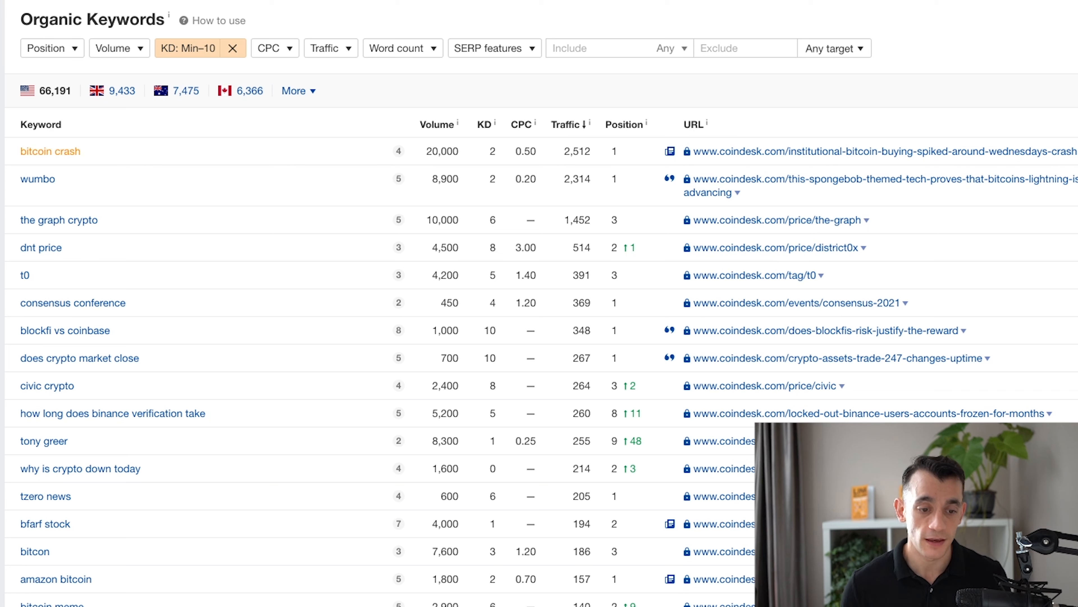
{"action": "double_click", "coordinate": [577, 151]}
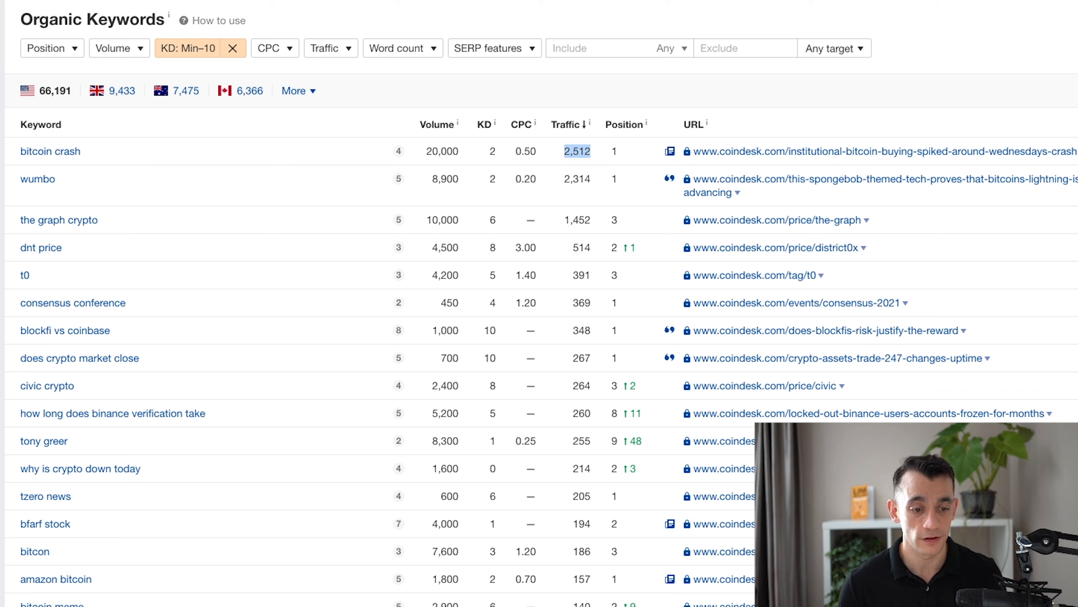
{"action": "double_click", "coordinate": [493, 151]}
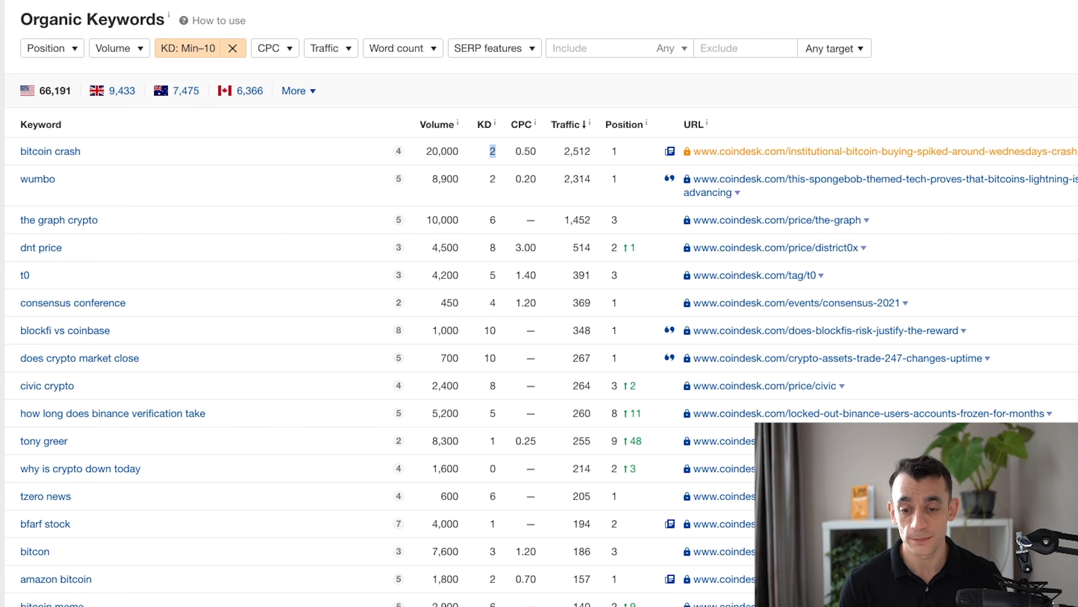
{"action": "left_click", "coordinate": [637, 152]}
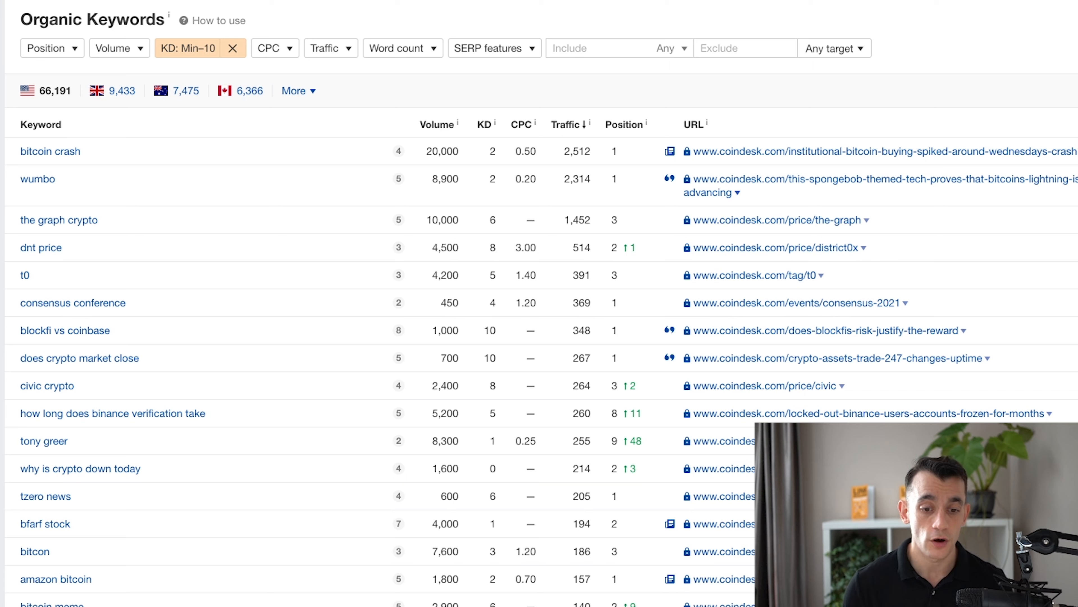
Open the link statistics of the coindesk.com page ranking for "wumbo" and check its backlinks and Ahrefs rank
{"action": "left_click", "coordinate": [738, 193]}
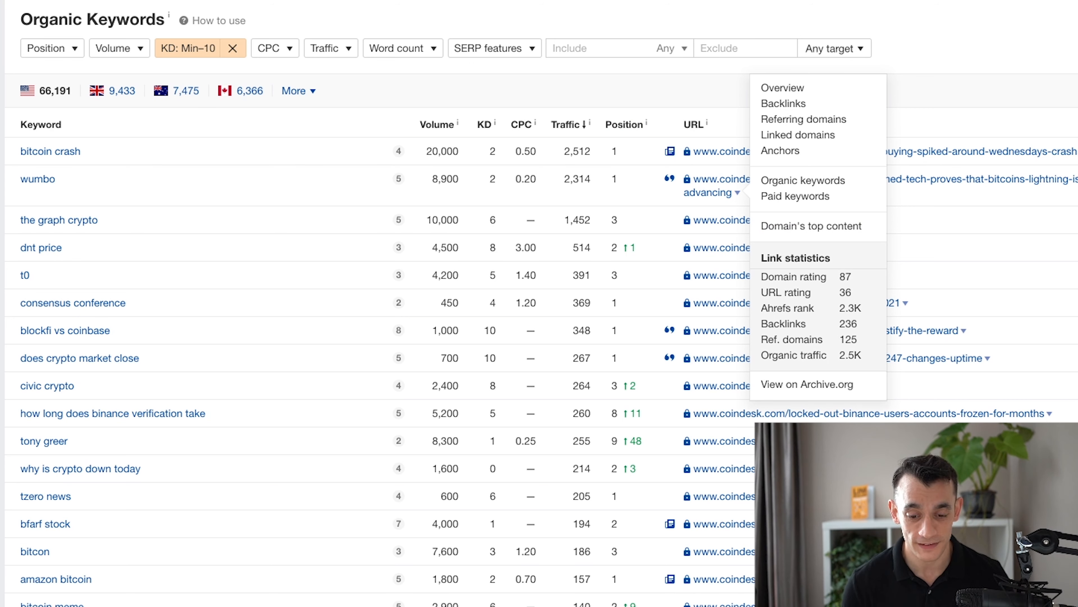
{"action": "mouse_move", "coordinate": [858, 325]}
{"action": "left_mouse_down"}
{"action": "mouse_move", "coordinate": [761, 324]}
{"action": "mouse_move", "coordinate": [839, 324]}
{"action": "left_mouse_up"}
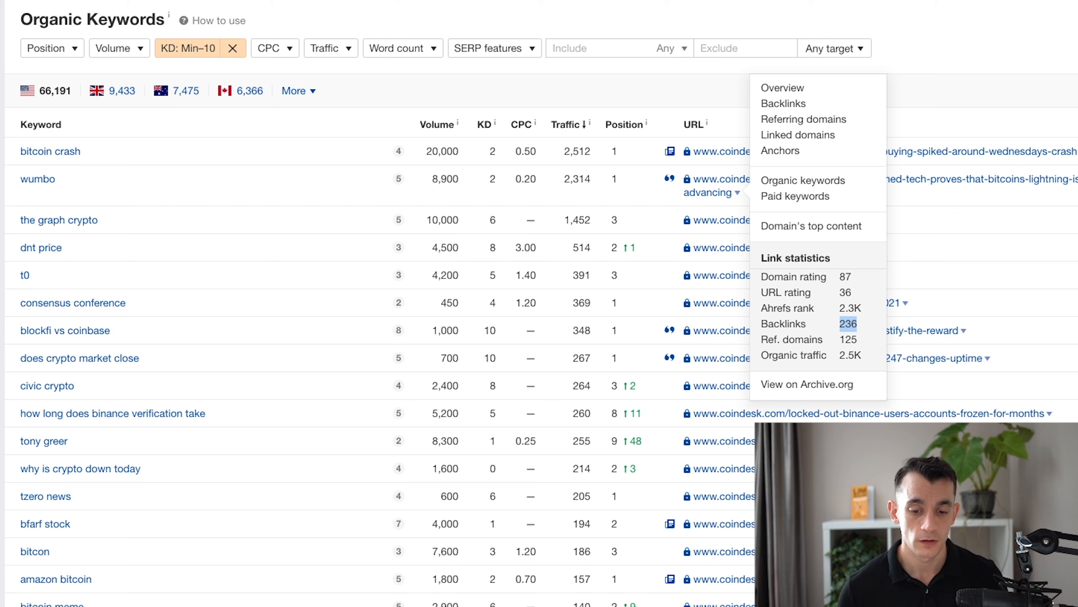
{"action": "double_click", "coordinate": [846, 309]}
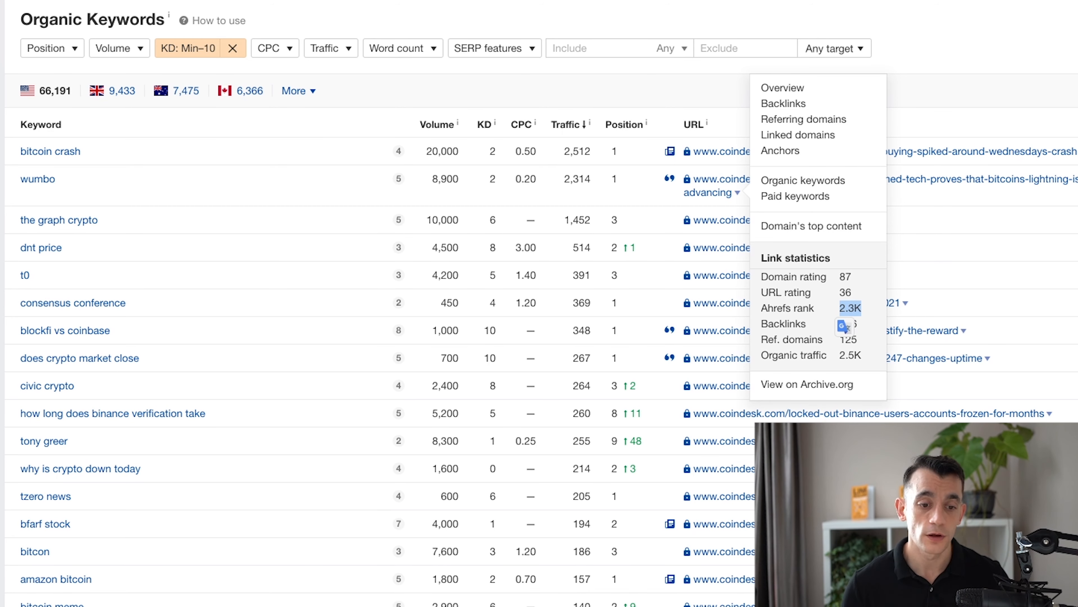
{"action": "key", "text": "Escape"}
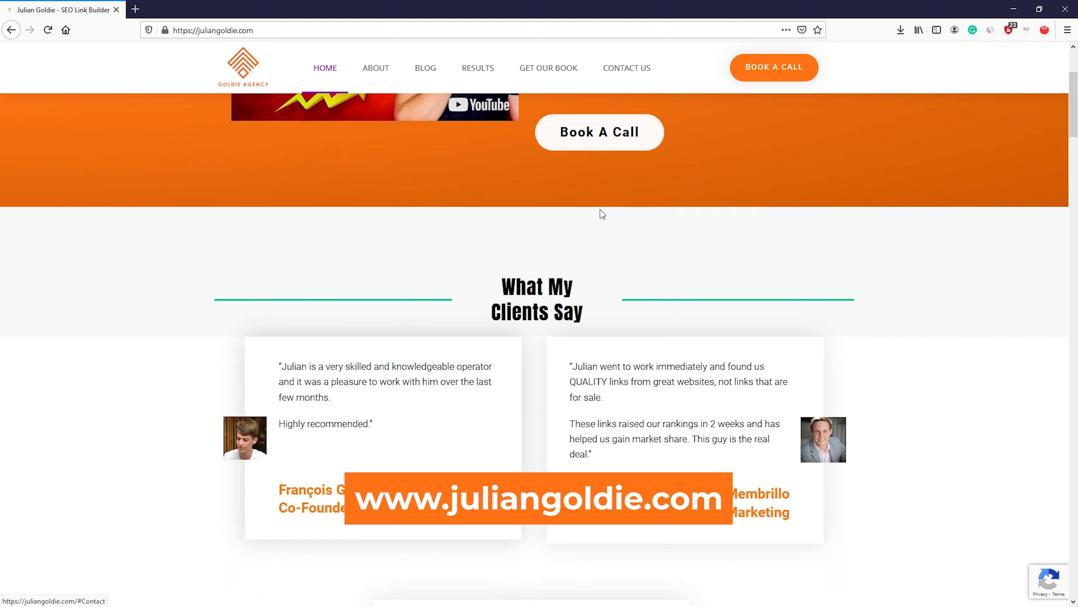
Look through the Goldie Agency home page, including the calendar for booking a link building call
{"action": "scroll", "coordinate": [600, 211], "scroll_direction": "down", "scroll_amount": 10}
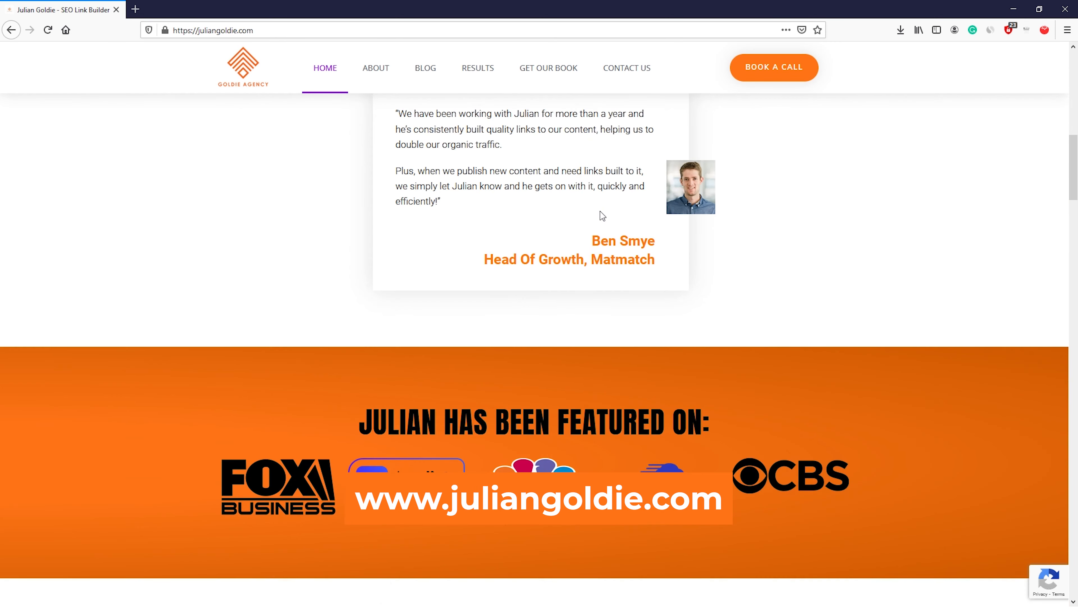
{"action": "scroll", "coordinate": [602, 215], "scroll_direction": "down", "scroll_amount": 12}
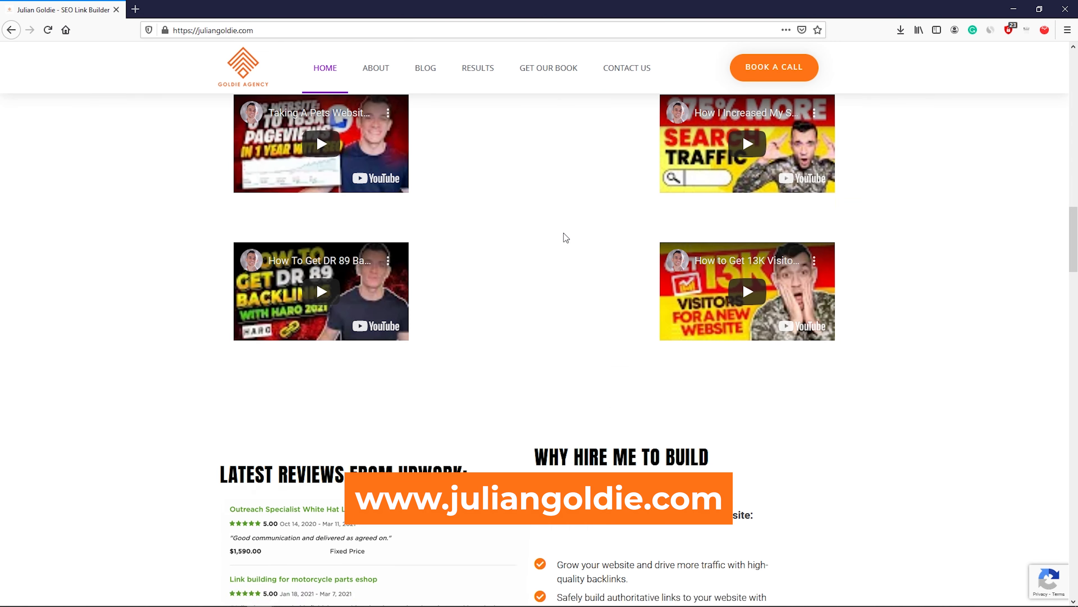
{"action": "scroll", "coordinate": [566, 238], "scroll_direction": "down", "scroll_amount": 12}
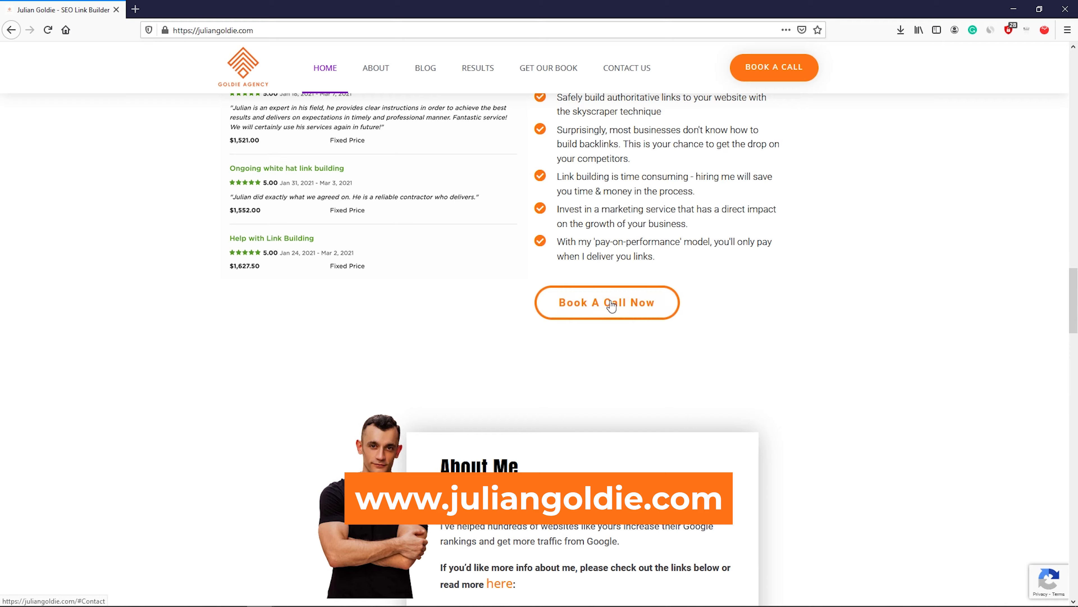
{"action": "left_click", "coordinate": [611, 305]}
{"action": "scroll", "coordinate": [637, 365], "scroll_direction": "down", "scroll_amount": 2}
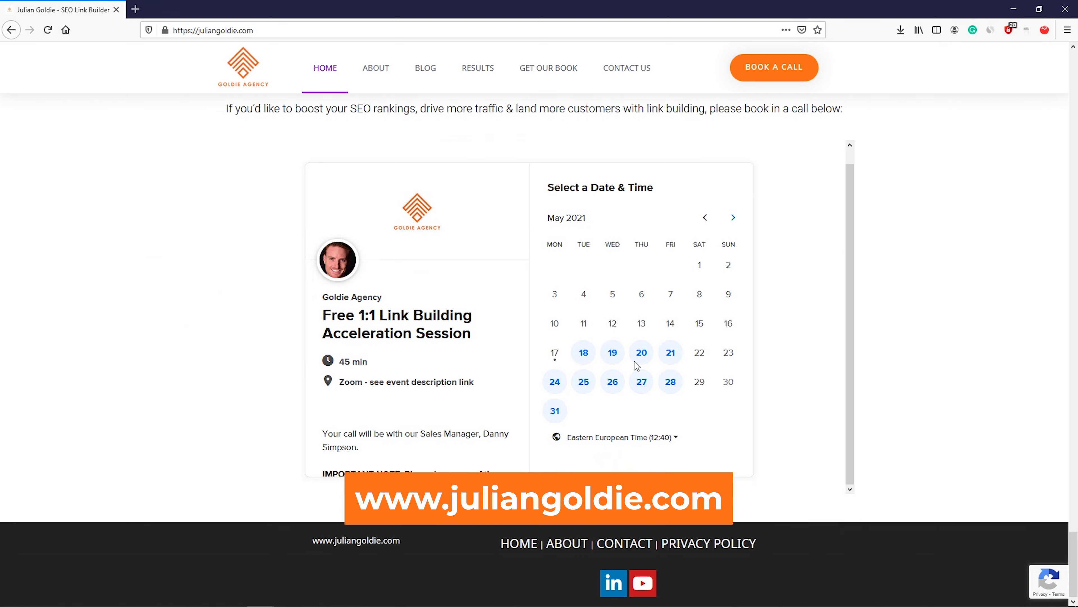
{"action": "scroll", "coordinate": [882, 334], "scroll_direction": "up", "scroll_amount": 15}
{"action": "scroll", "coordinate": [892, 333], "scroll_direction": "up", "scroll_amount": 15}
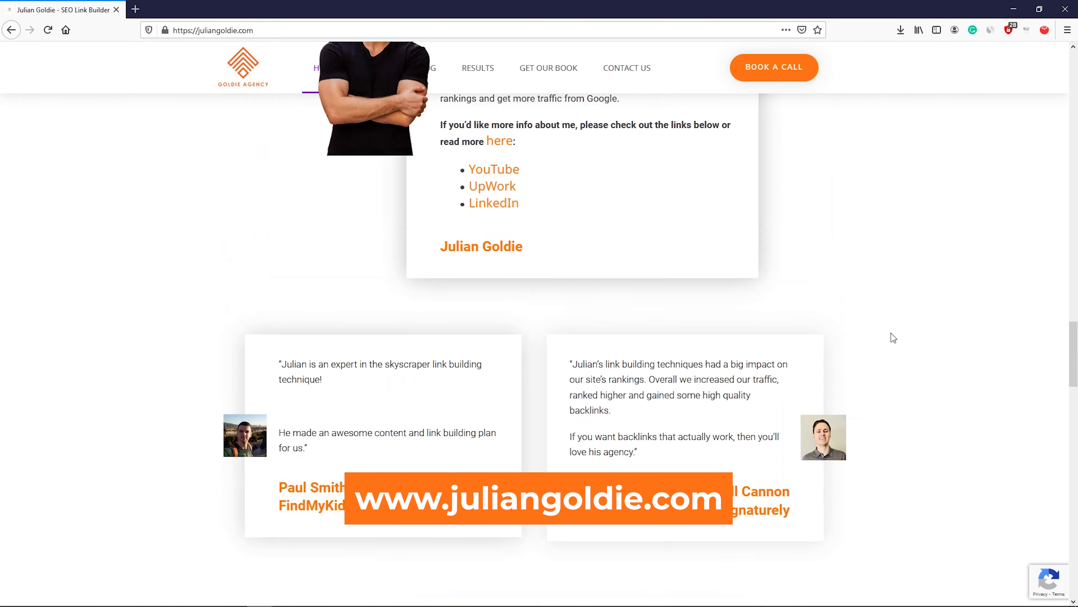
{"action": "scroll", "coordinate": [891, 333], "scroll_direction": "up", "scroll_amount": 10}
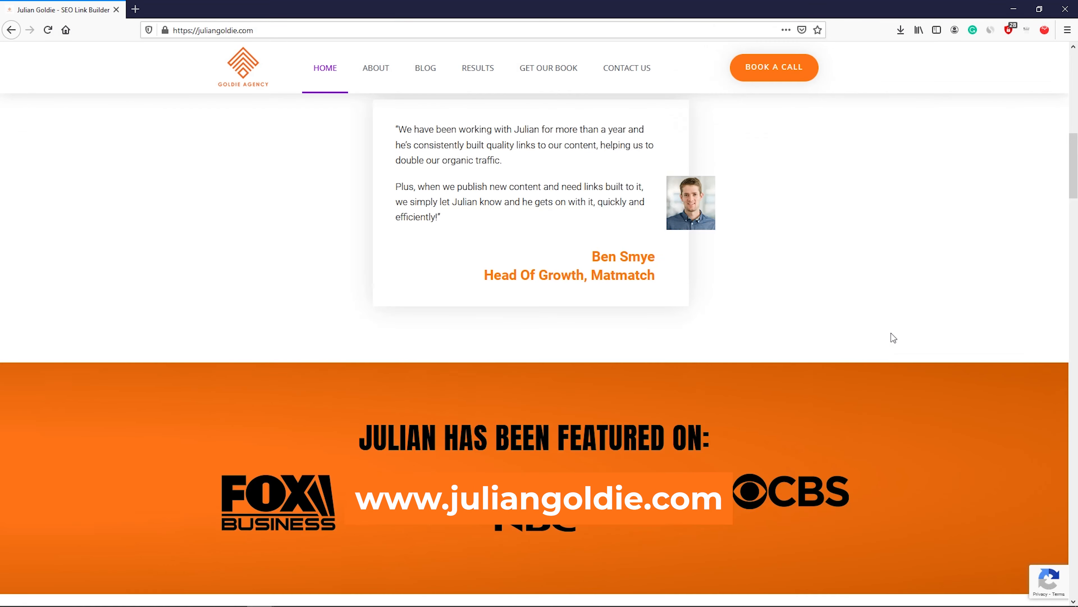